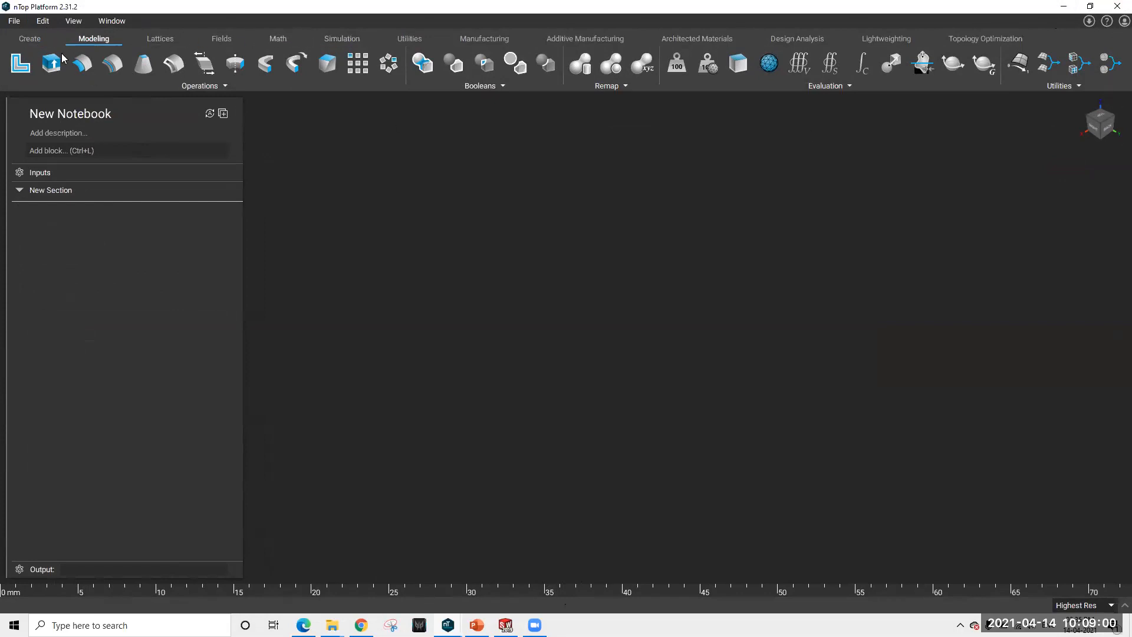
Add a 10 mm box primitive centred at the origin and delete it from the notebook
left_click(35, 40)
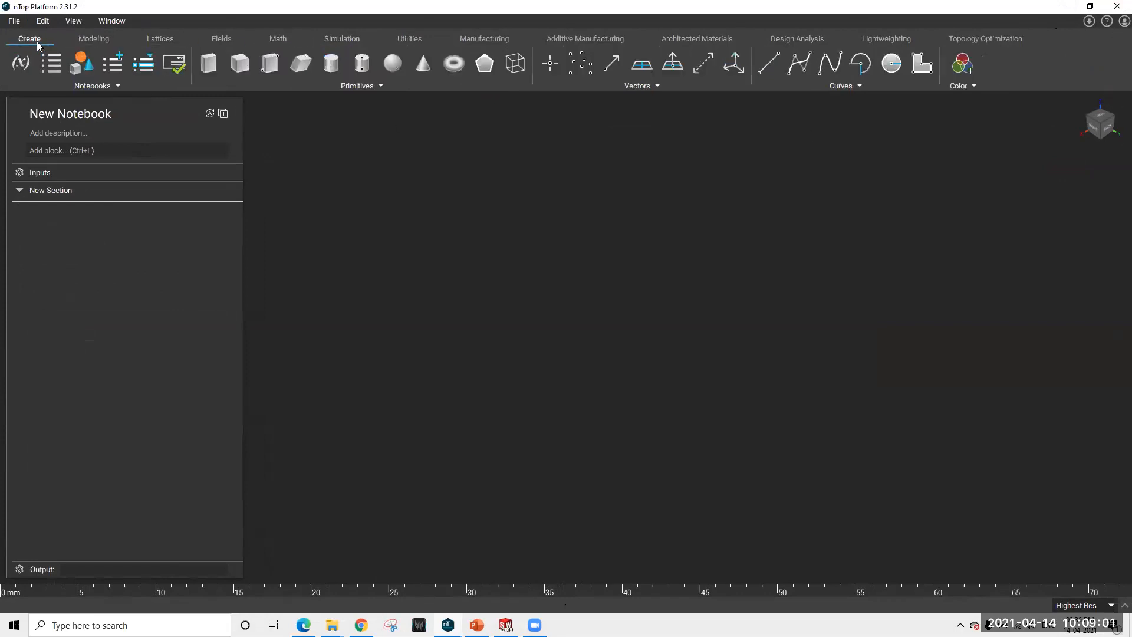
left_click(217, 69)
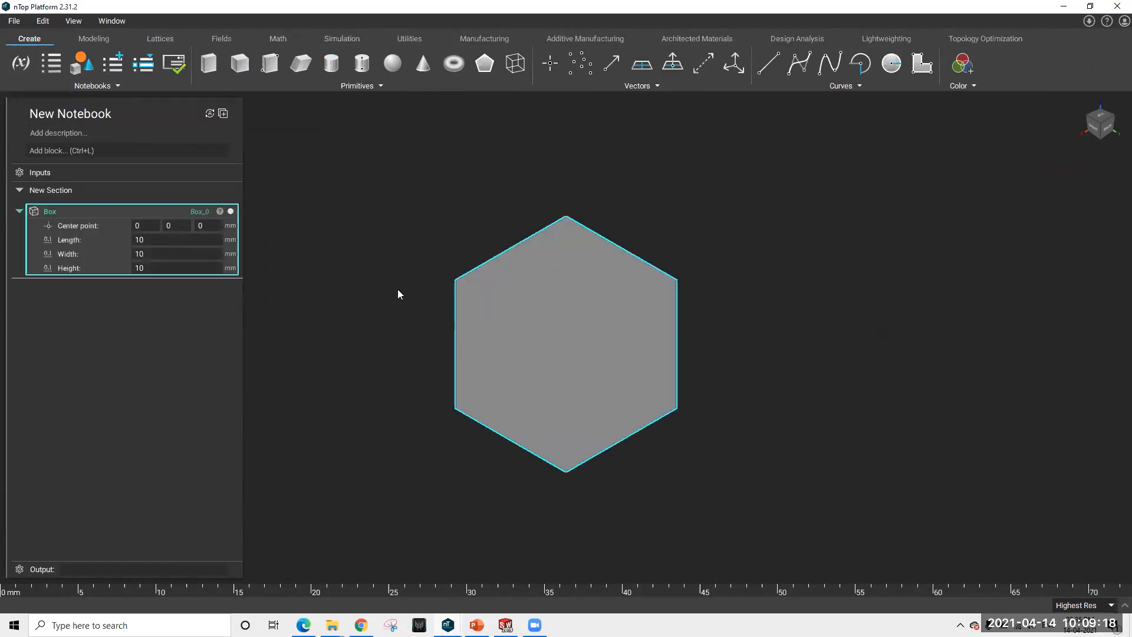
right_click(63, 219)
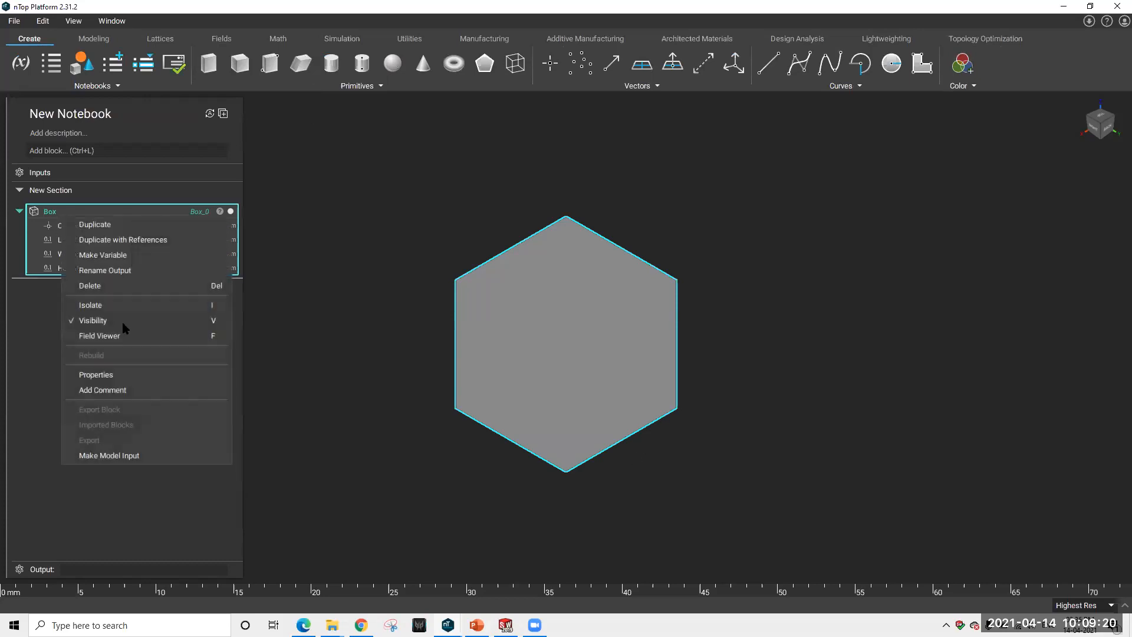
left_click(85, 285)
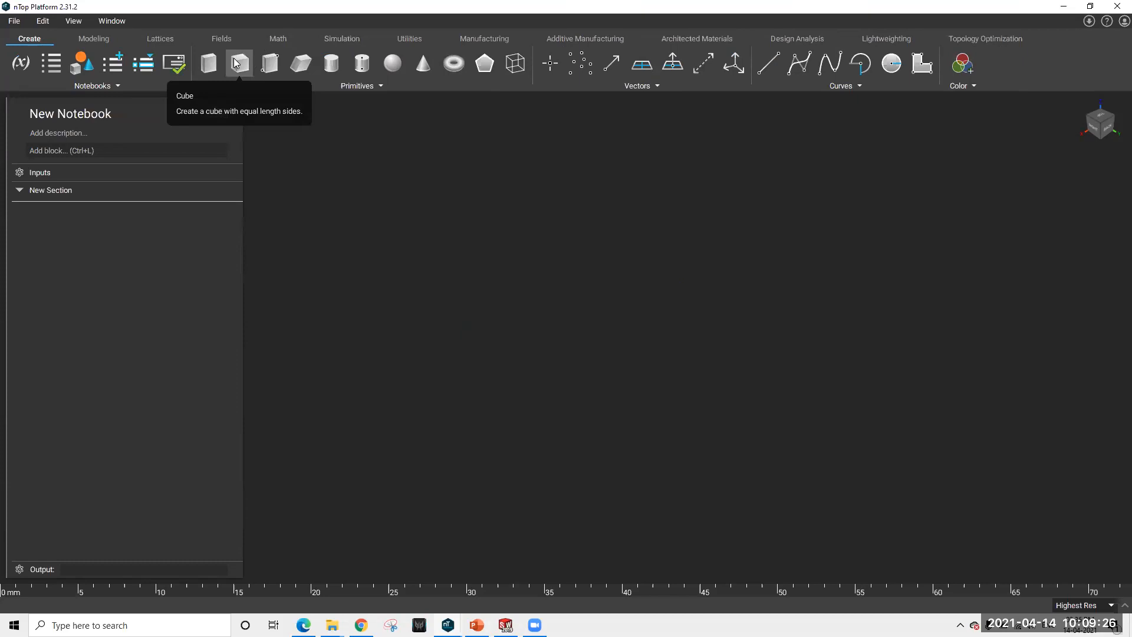
Review the available modeling operations and the implicit, graph and periodic lattice blocks
left_click(93, 38)
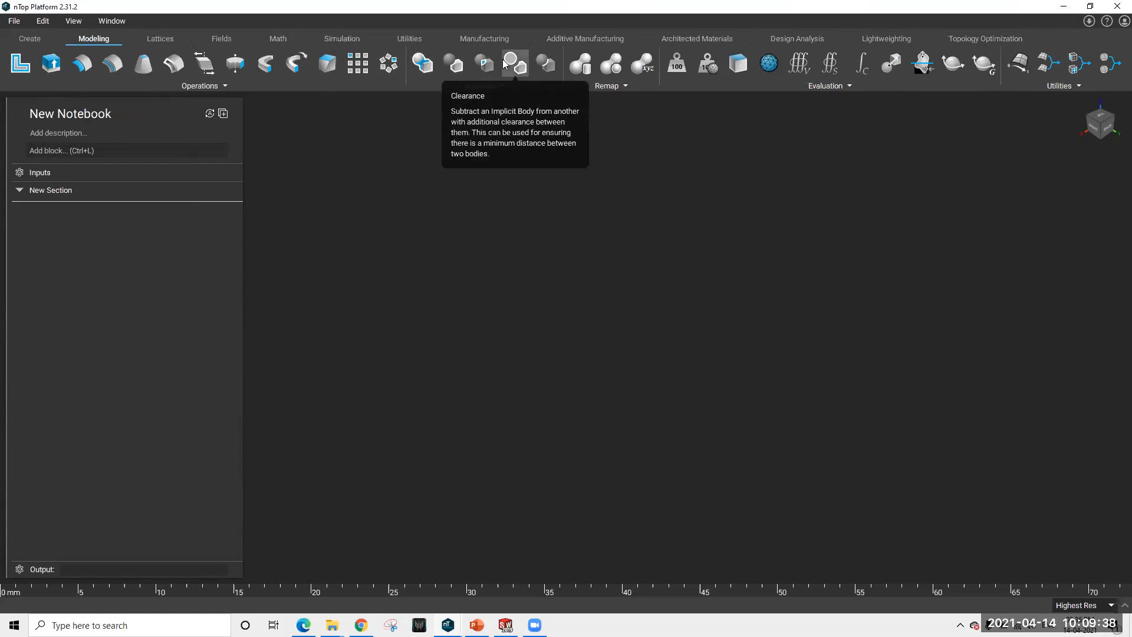
left_click(160, 38)
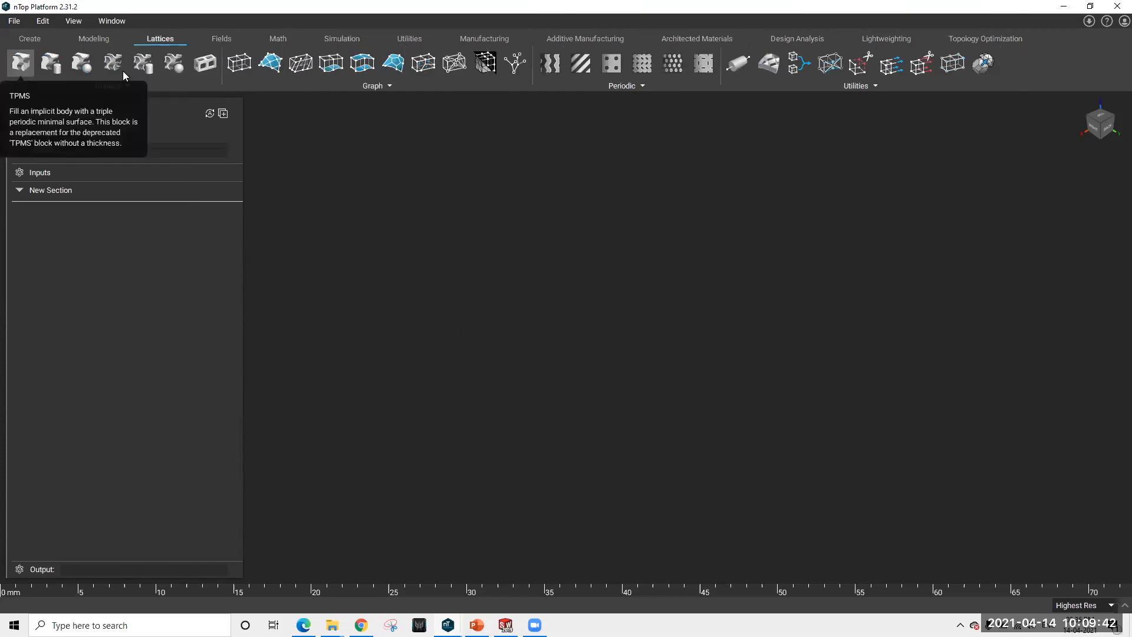
left_click(140, 87)
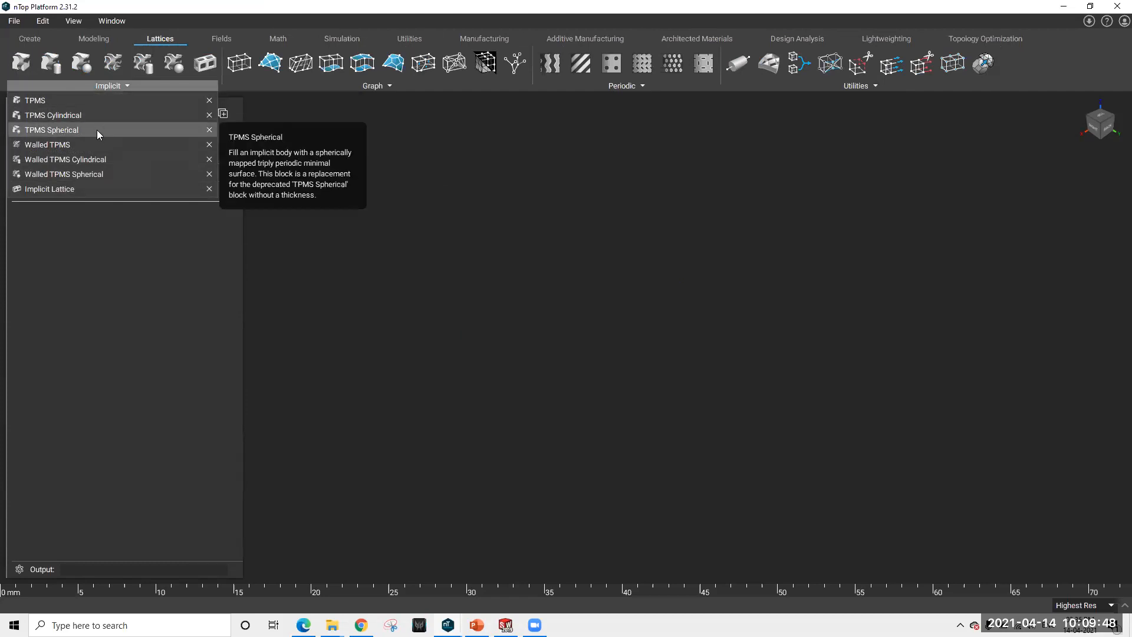
left_click(379, 86)
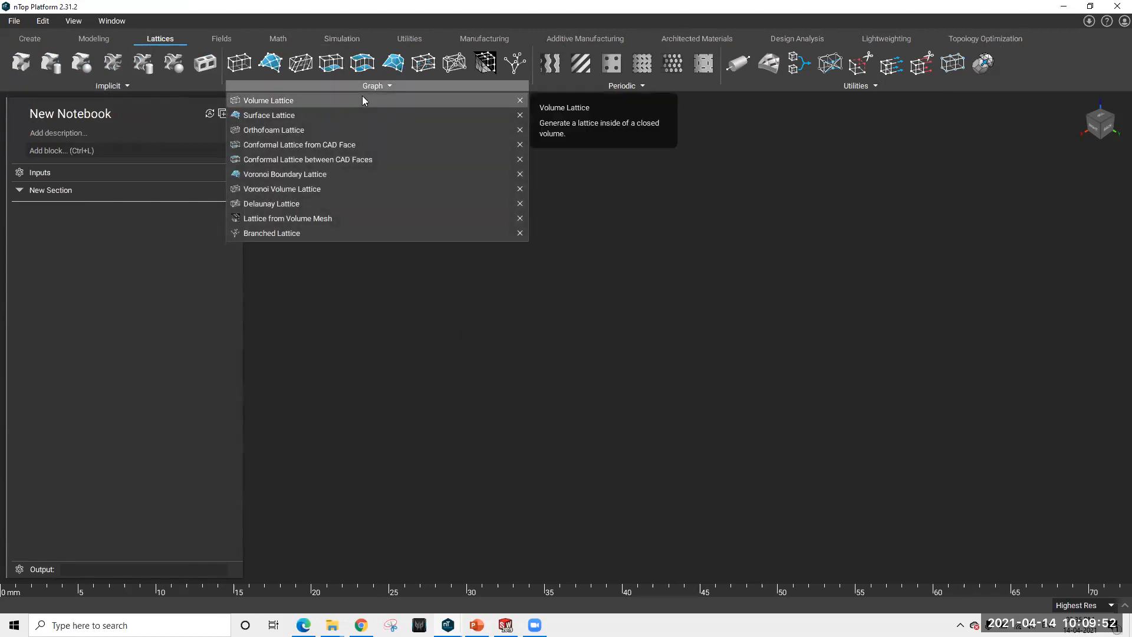
left_click(376, 85)
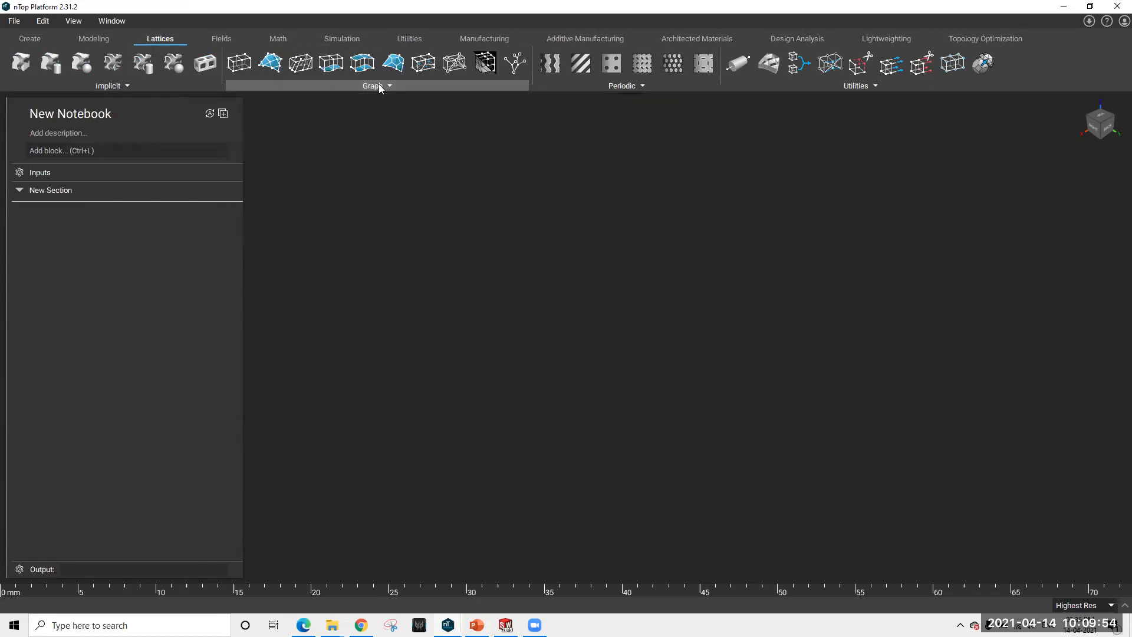
left_click(584, 86)
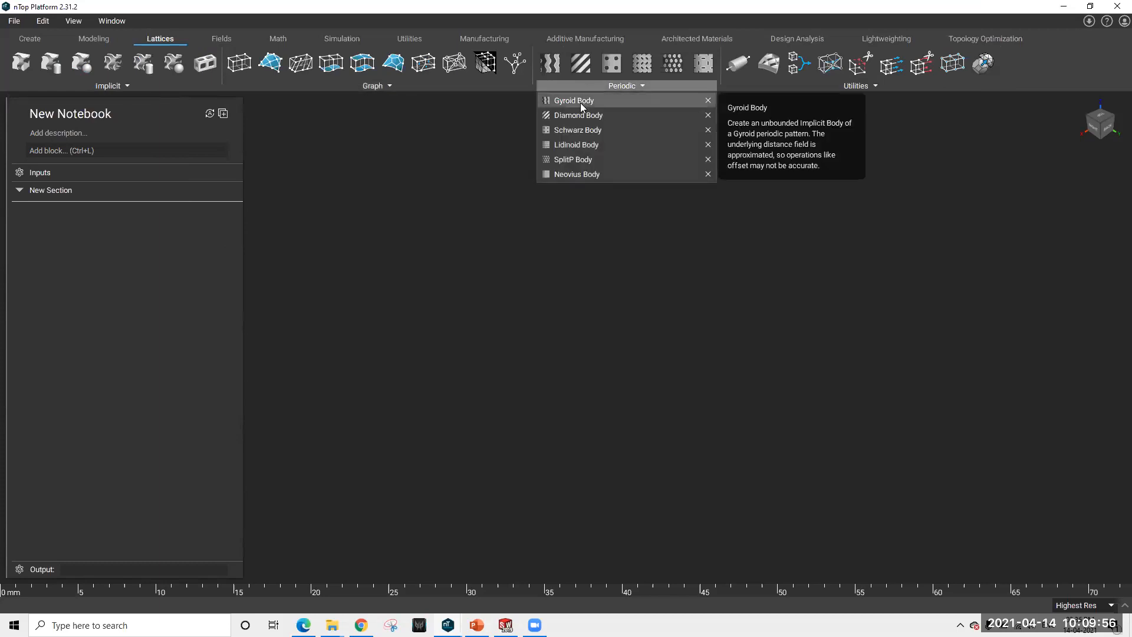
left_click(802, 104)
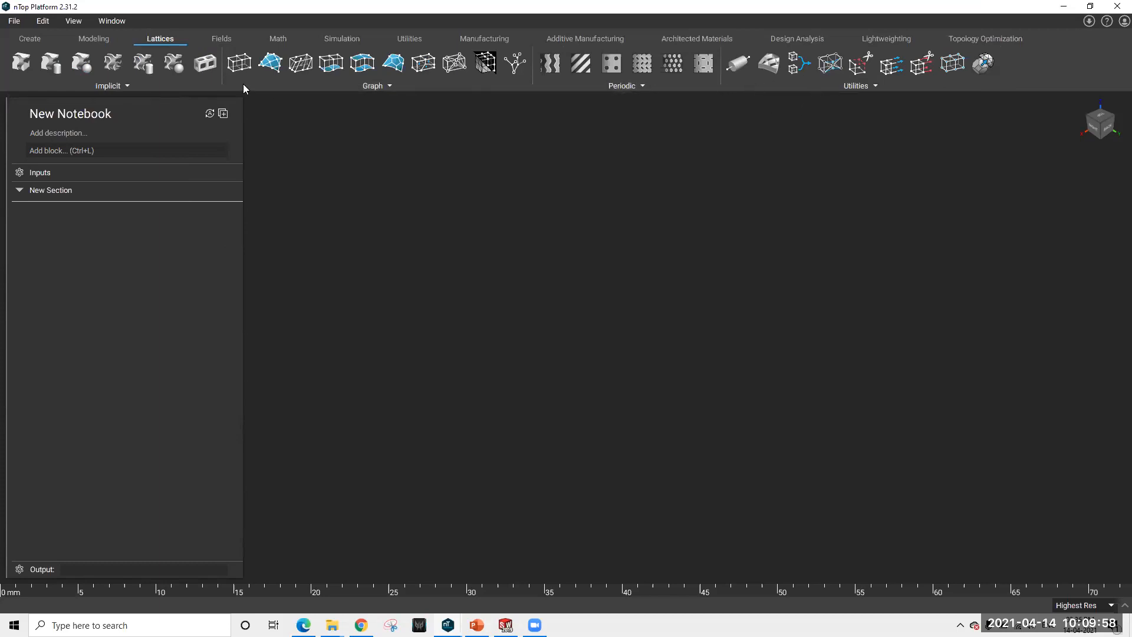
Review the field, math and simulation blocks, including the analysis types and FE model components
left_click(220, 40)
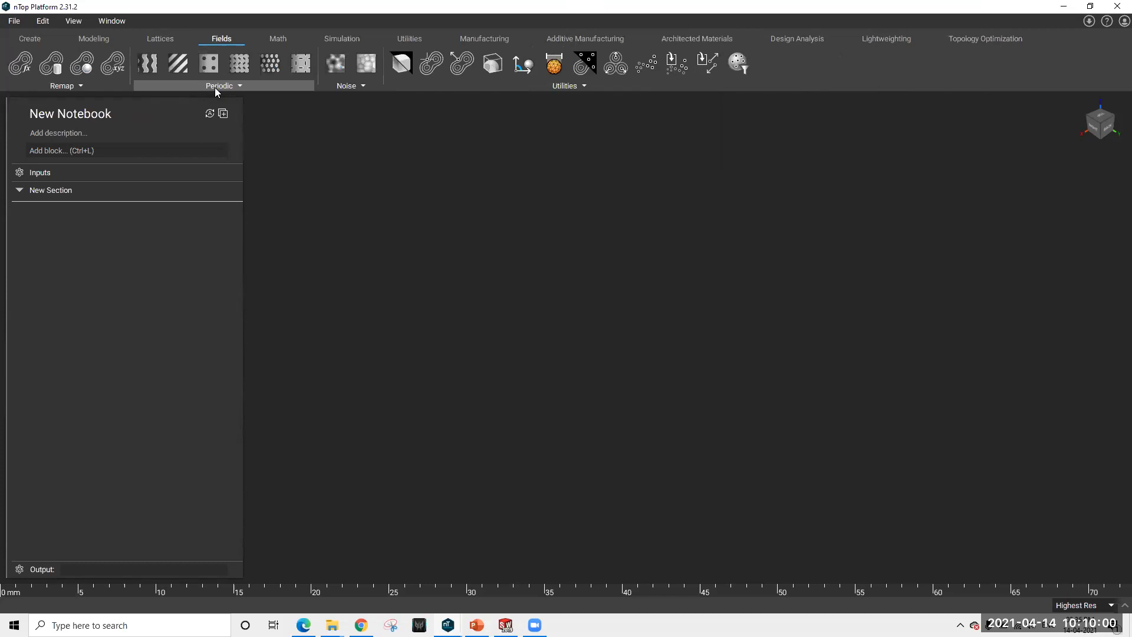
left_click(215, 87)
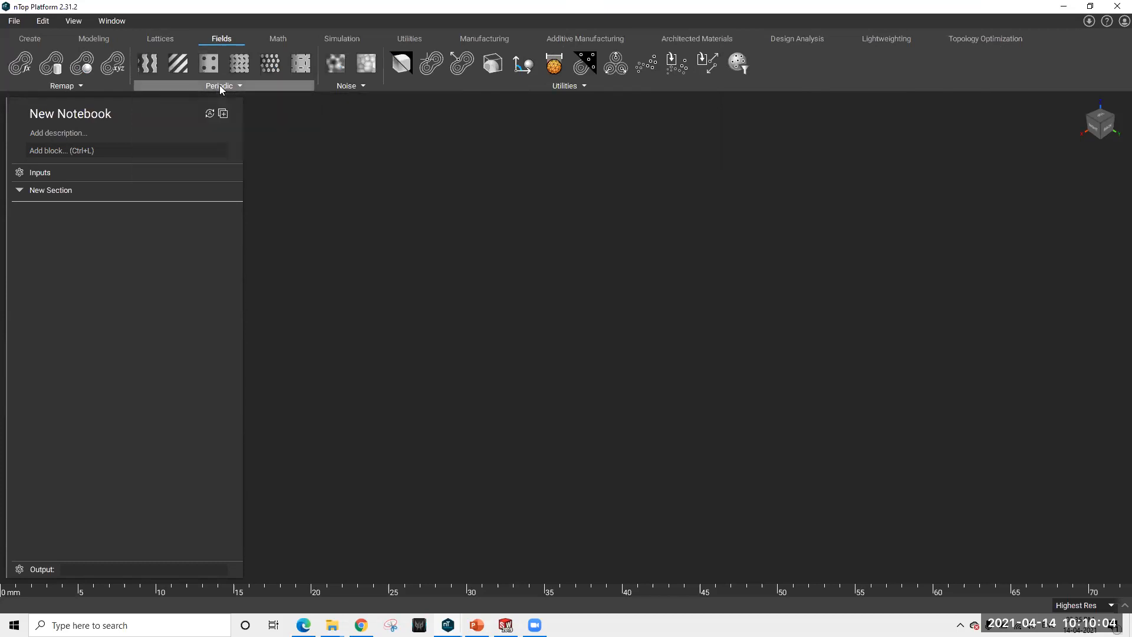
left_click(259, 38)
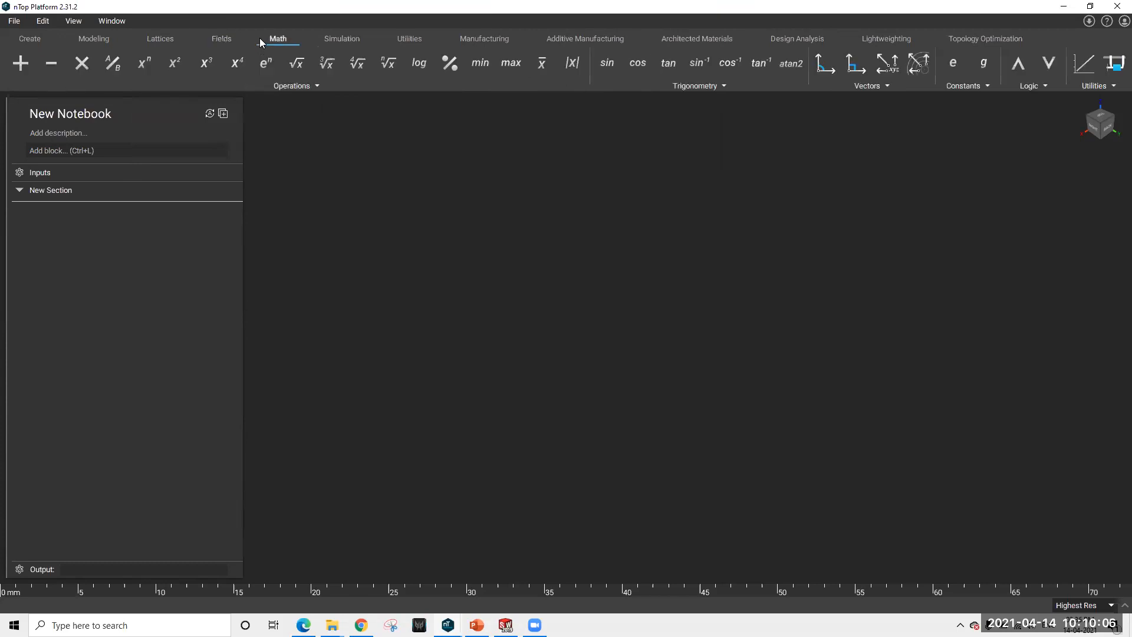
left_click(342, 38)
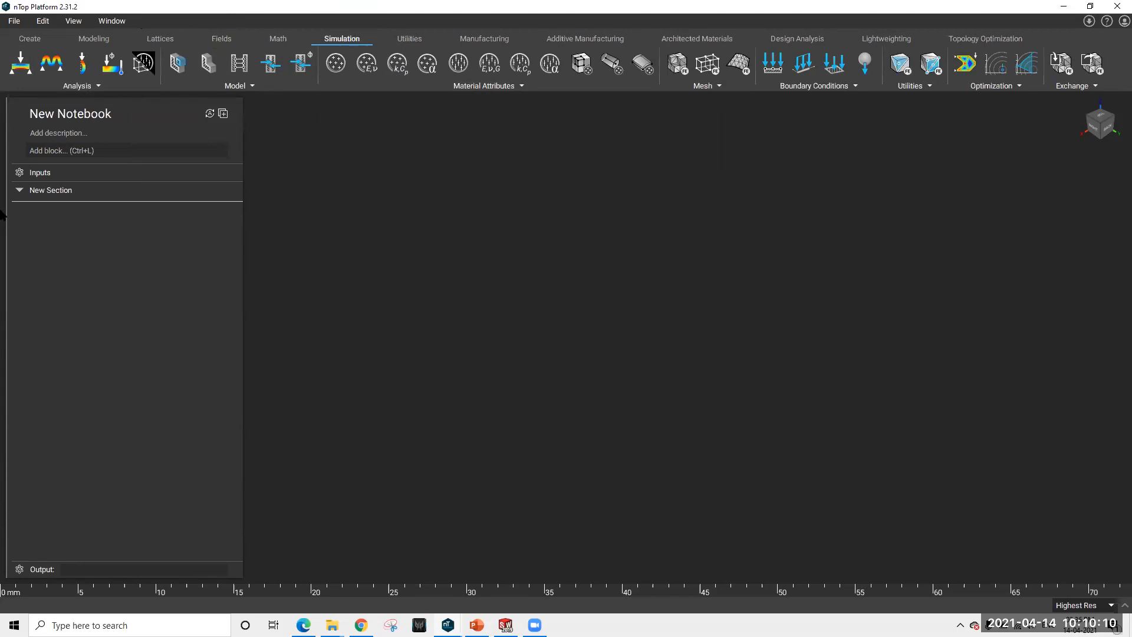
left_click(98, 89)
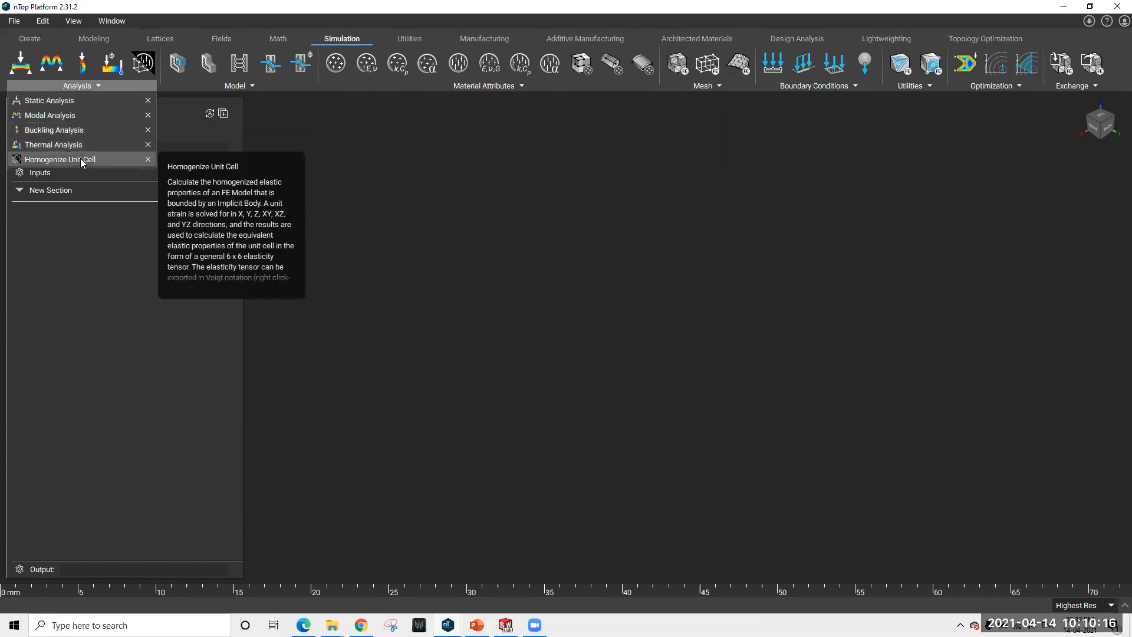
left_click(849, 140)
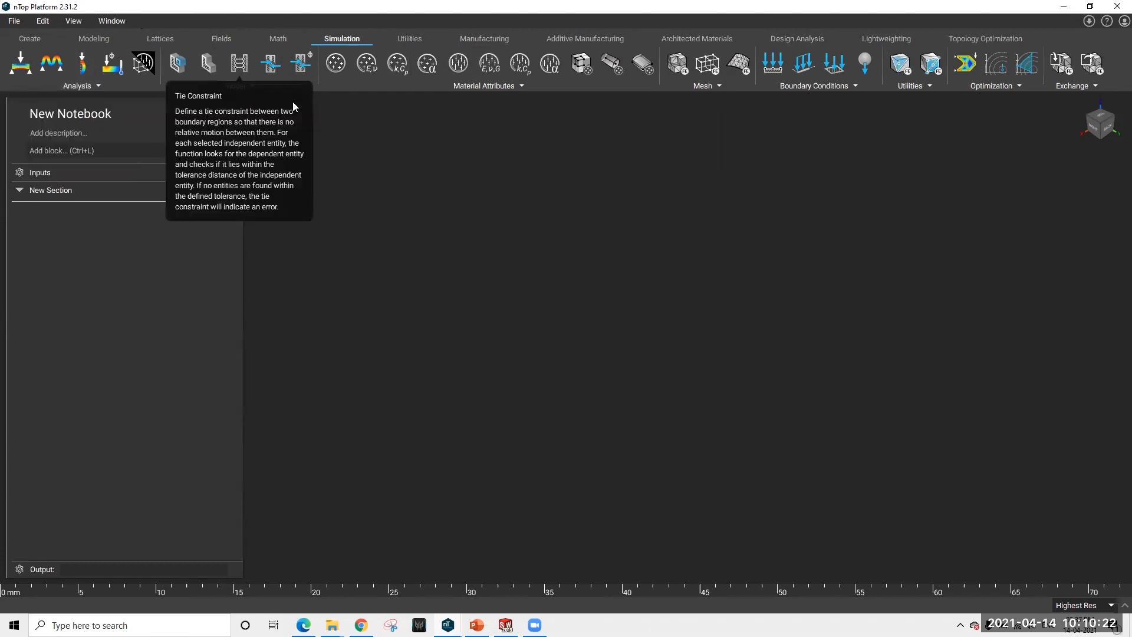
left_click(231, 86)
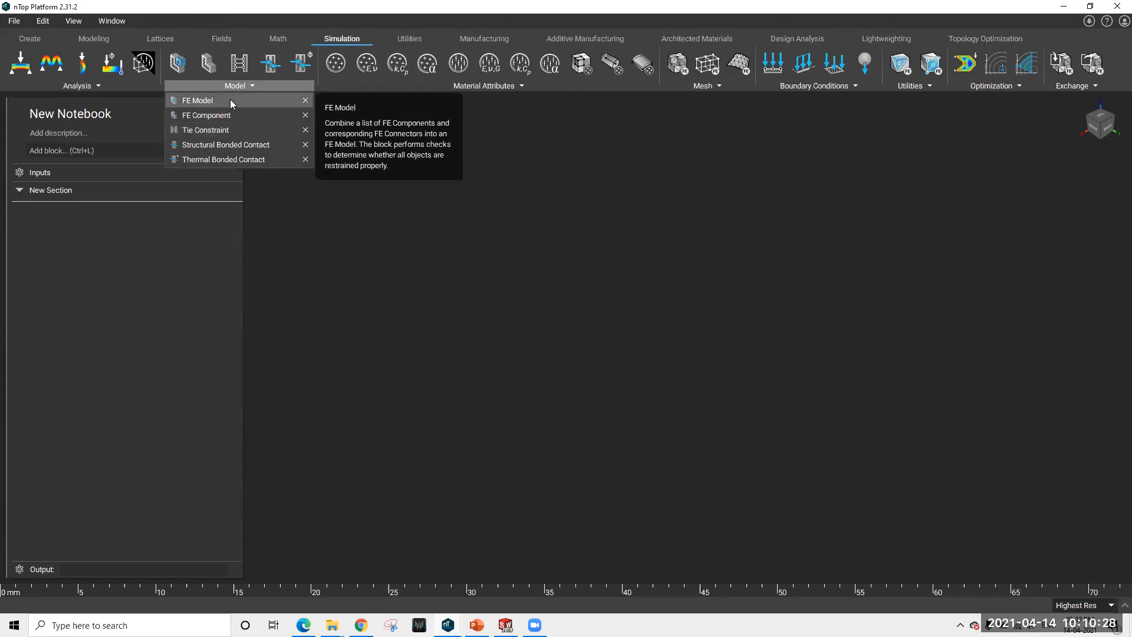
left_click(457, 336)
Examine the utilities blocks, the slice export formats for manufacturing and the material reduction blocks for additive manufacturing
left_click(401, 38)
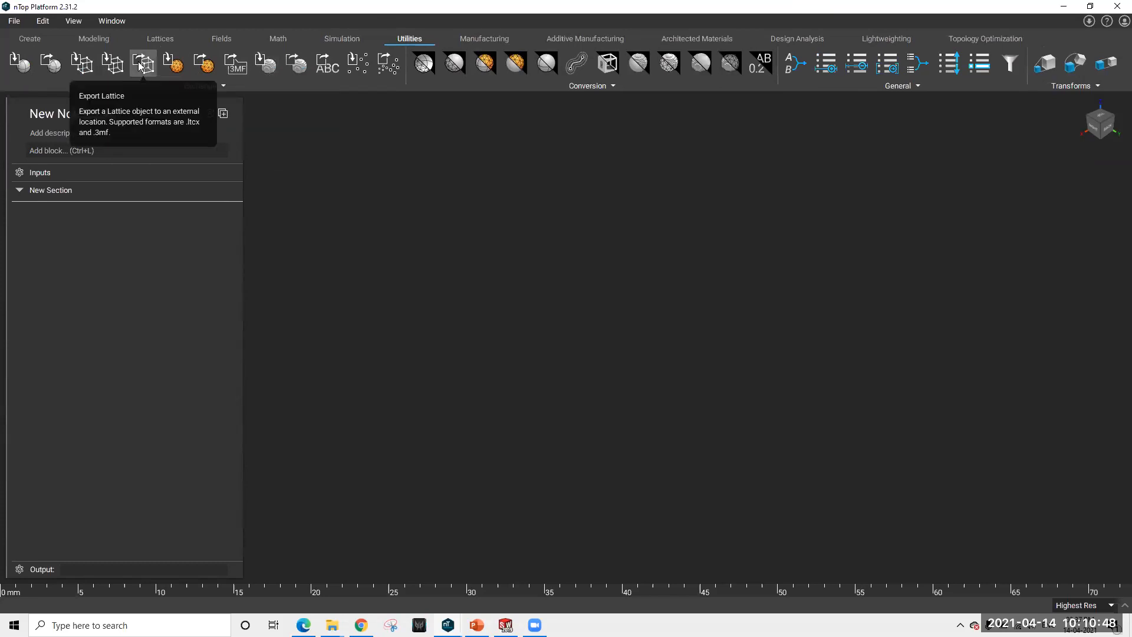
left_click(483, 39)
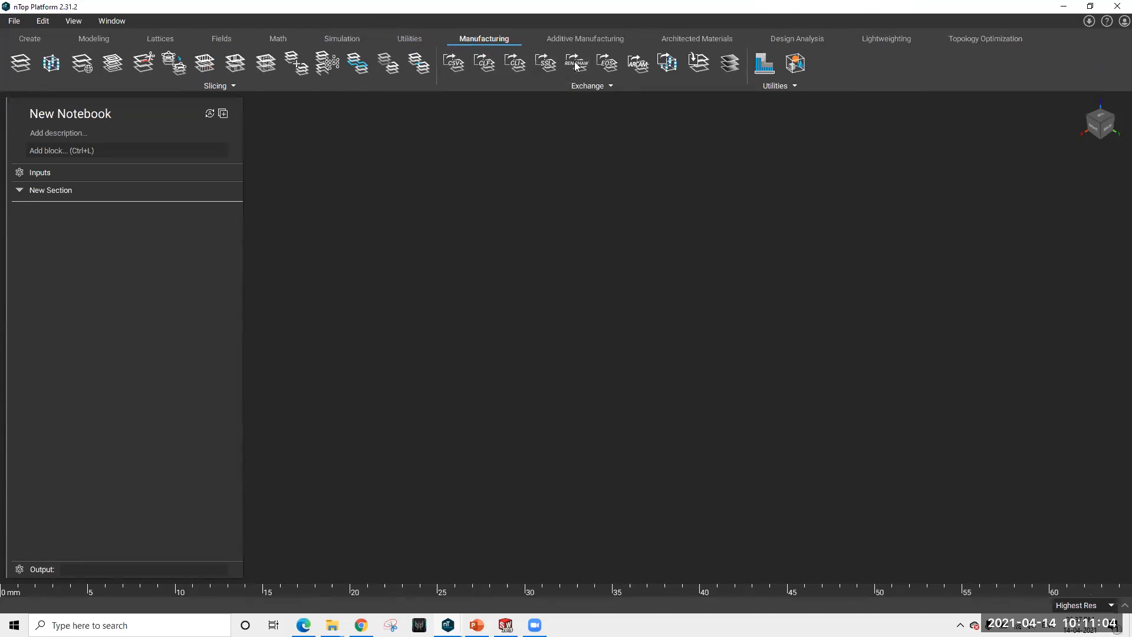
left_click(579, 86)
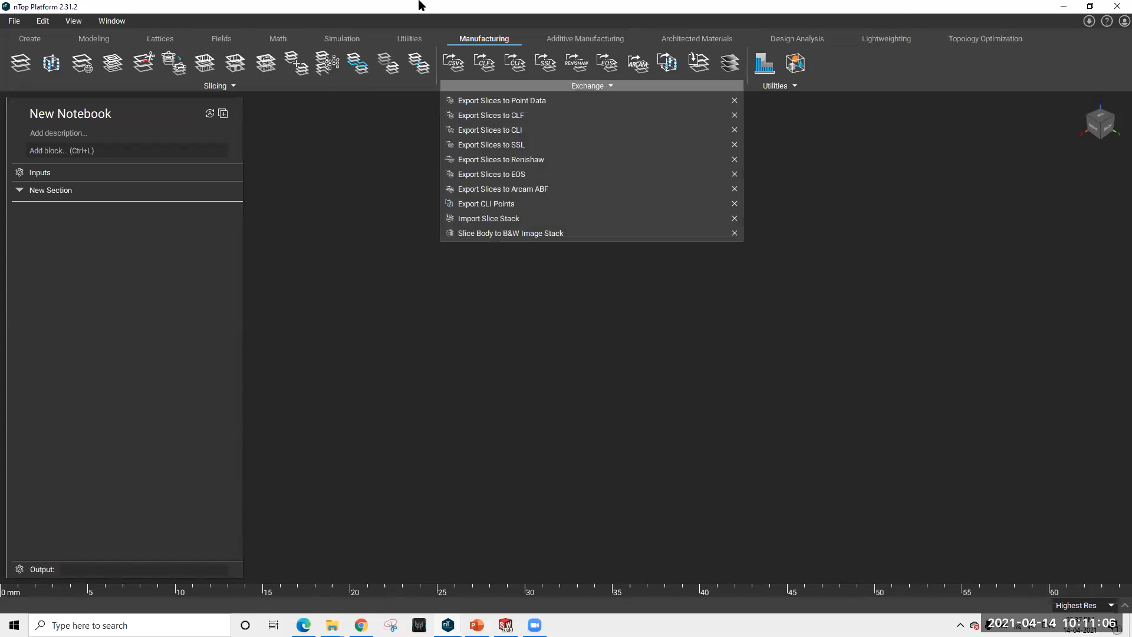
left_click(585, 39)
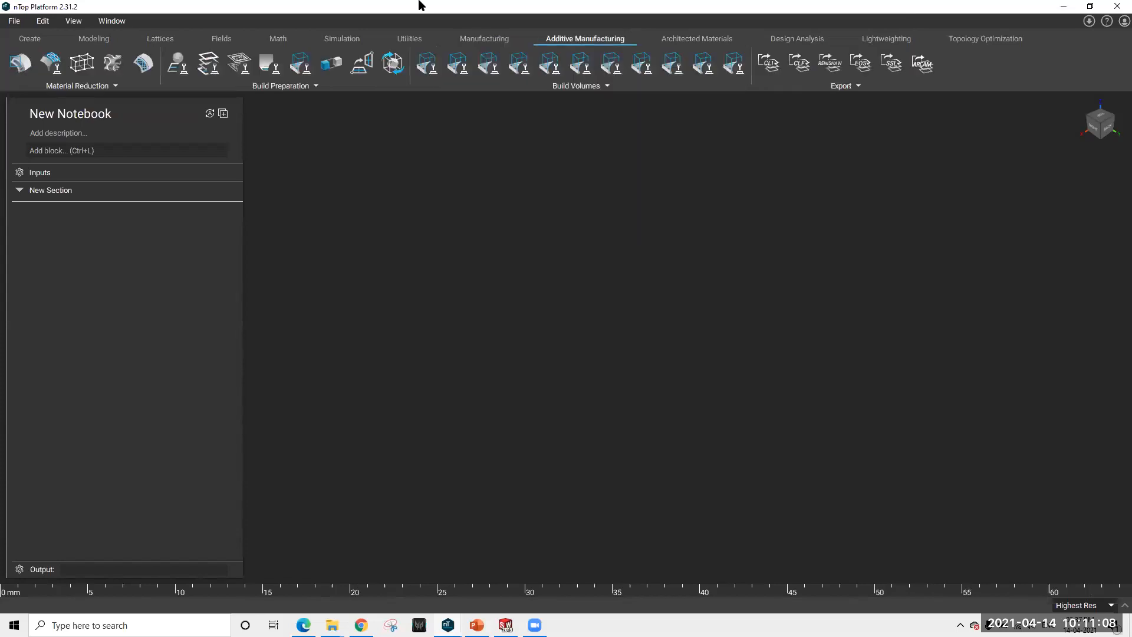
left_click(68, 88)
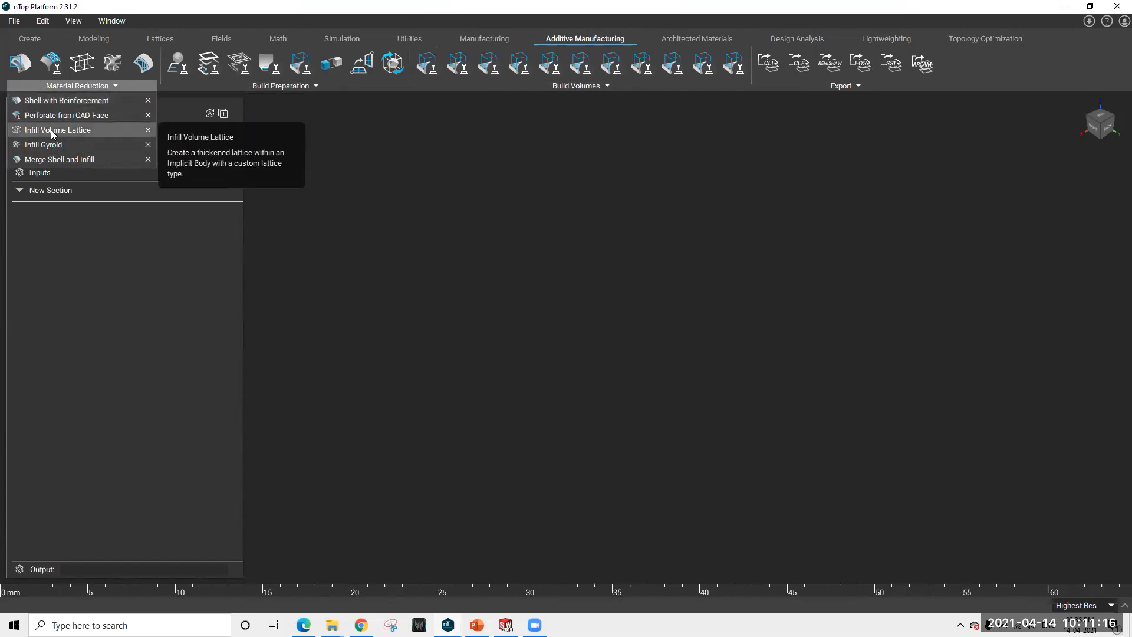
left_click(636, 187)
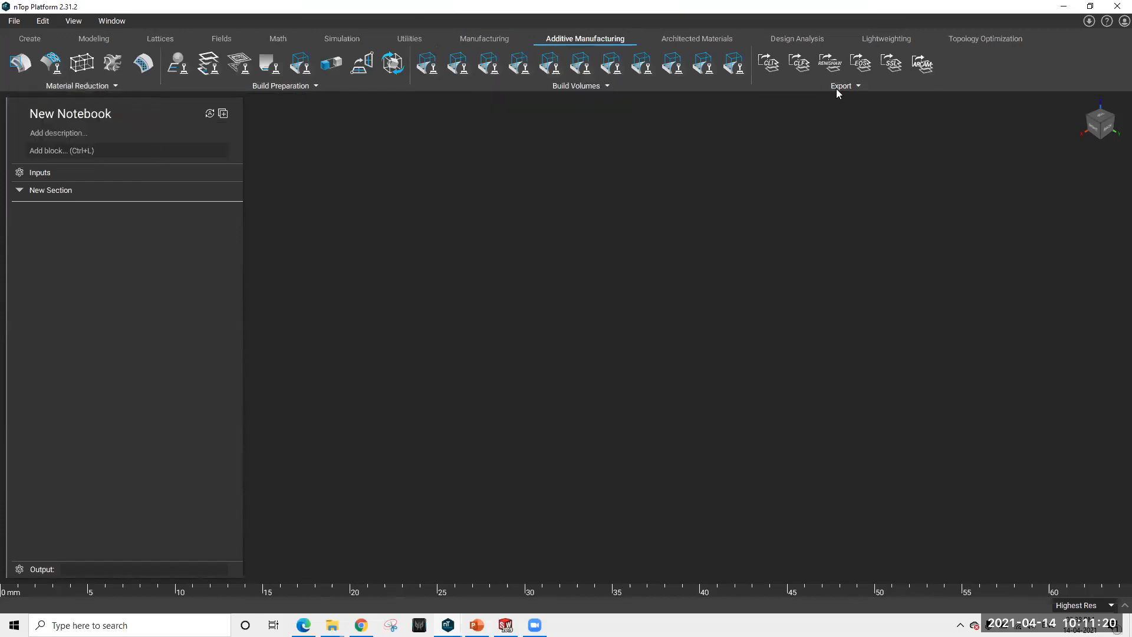
Examine the texturing blocks for architected materials and the analysis types offered for design analysis
left_click(715, 37)
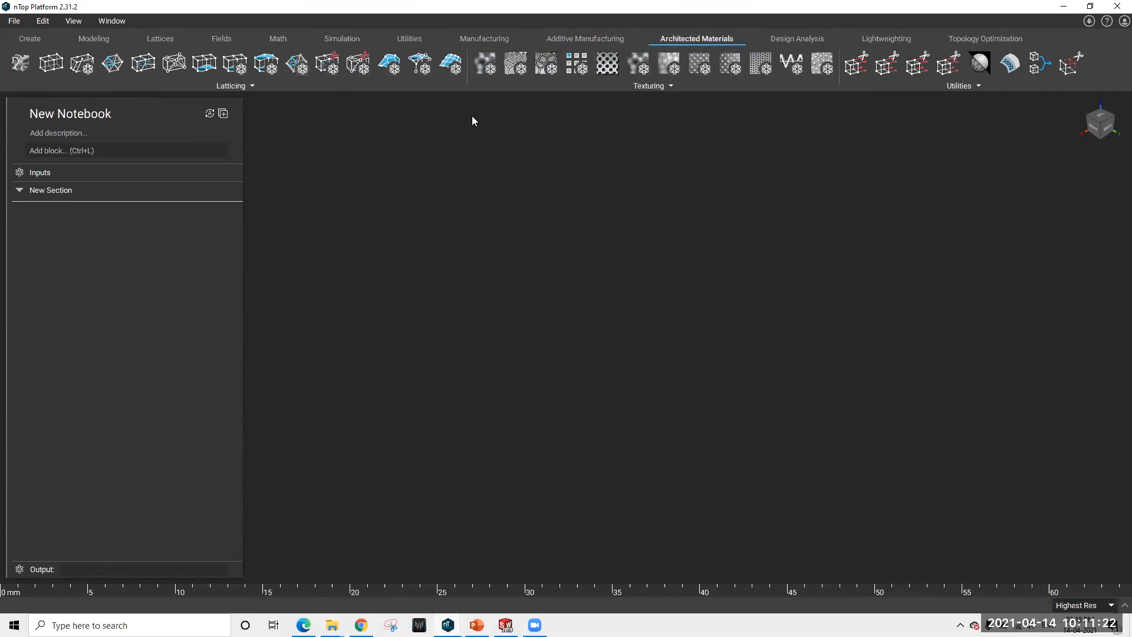
left_click(656, 88)
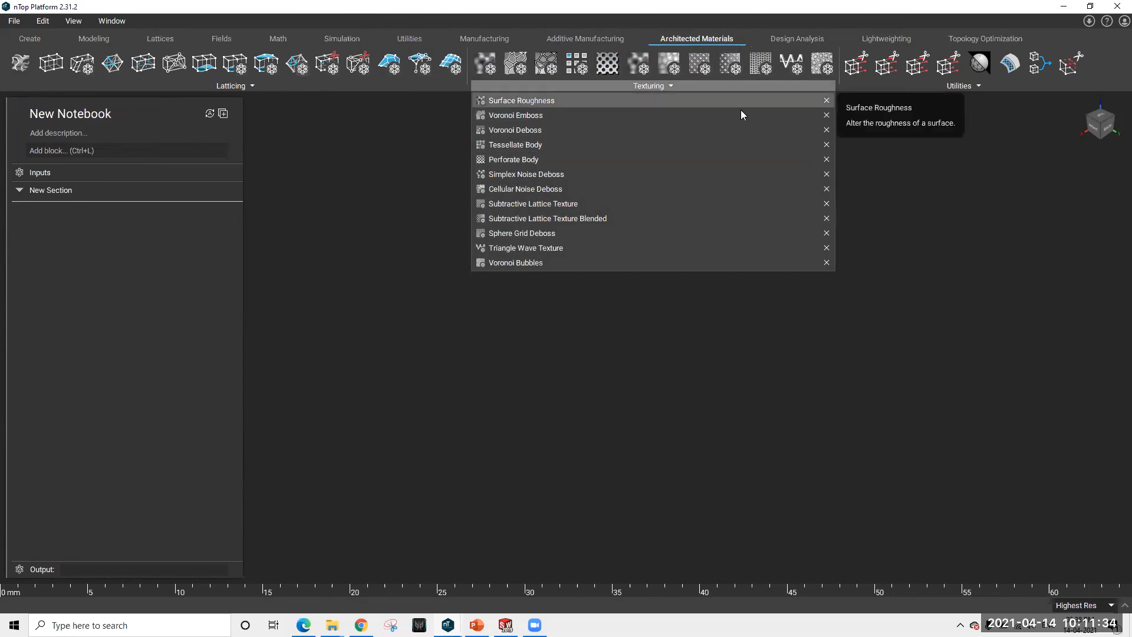
left_click(790, 39)
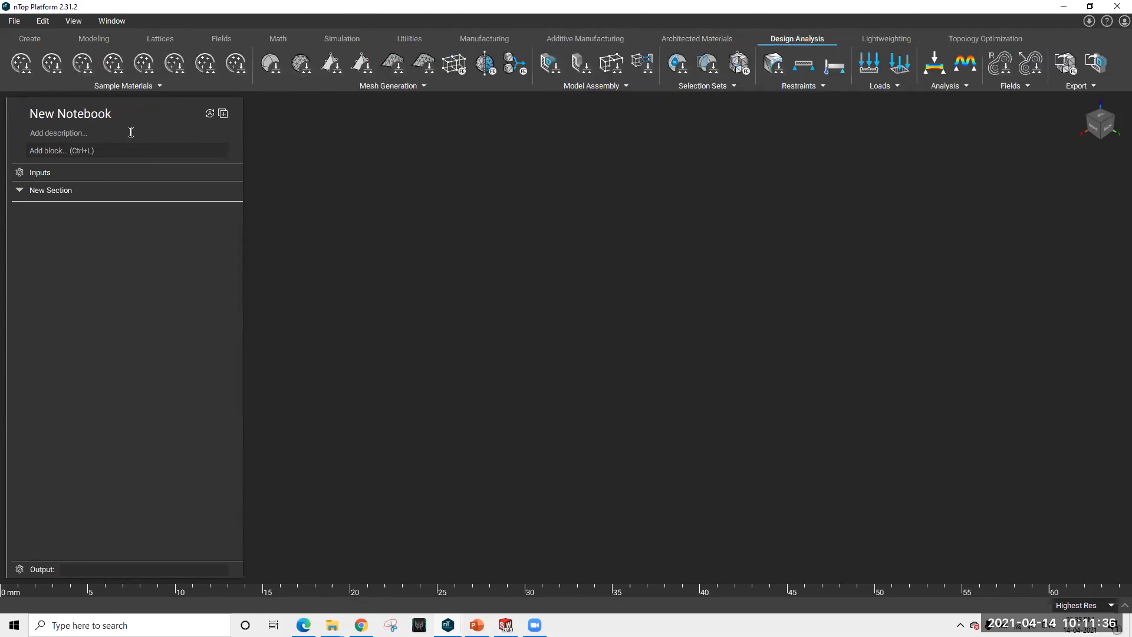
left_click(947, 87)
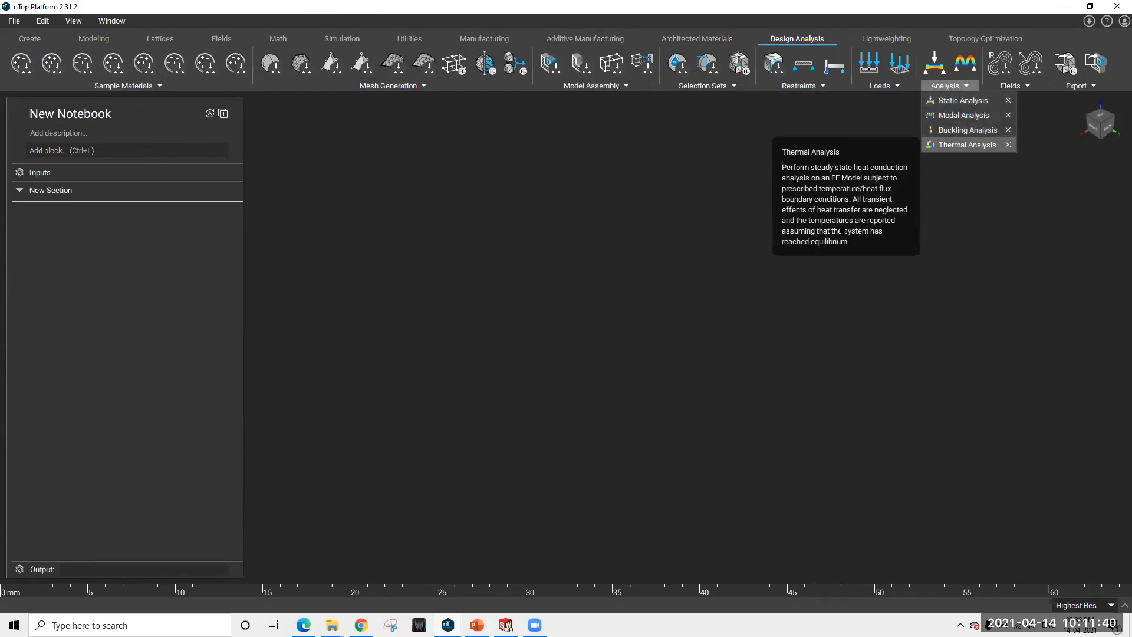
Examine the volumetric, surface and shelling blocks for lightweighting, as well as the topology optimization blocks
left_click(868, 44)
left_click(869, 42)
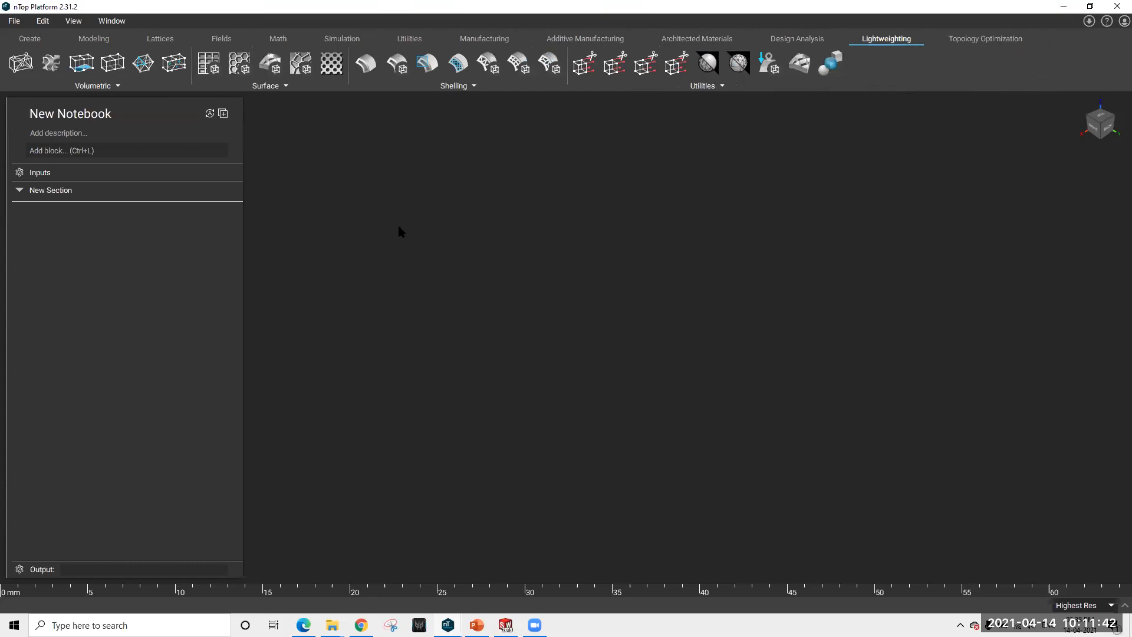
left_click(121, 85)
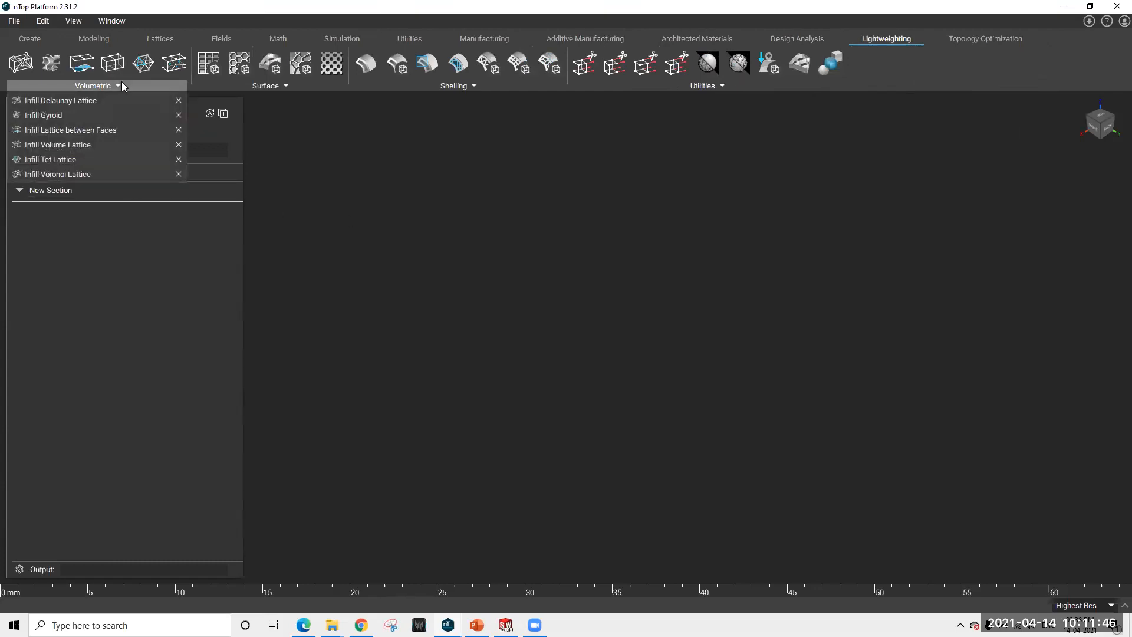
left_click(270, 87)
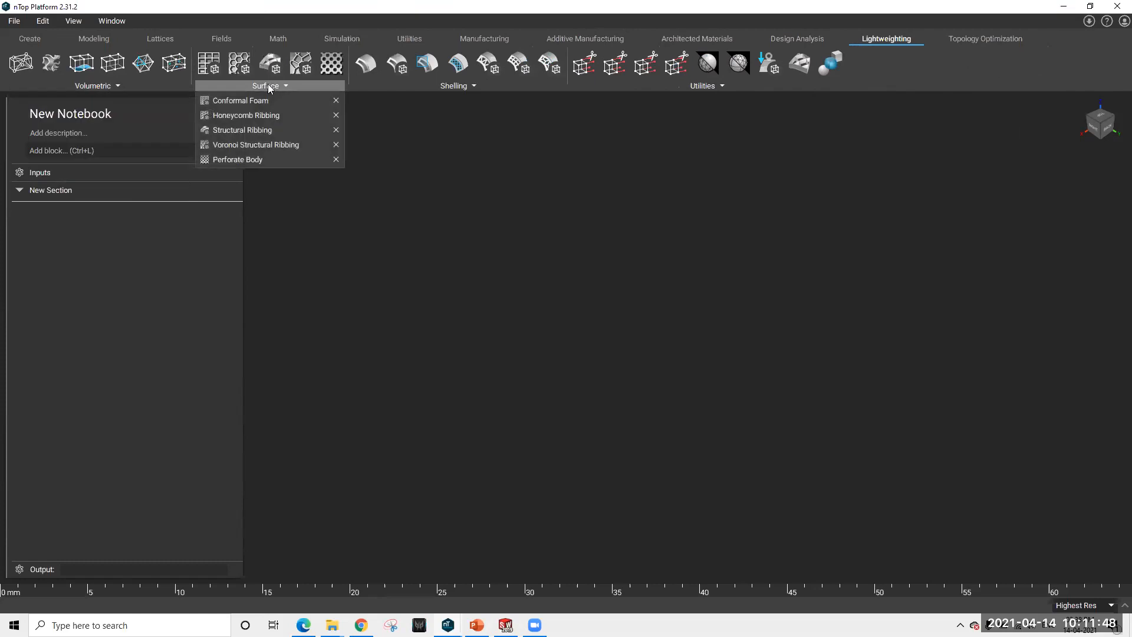
left_click(449, 93)
left_click(451, 94)
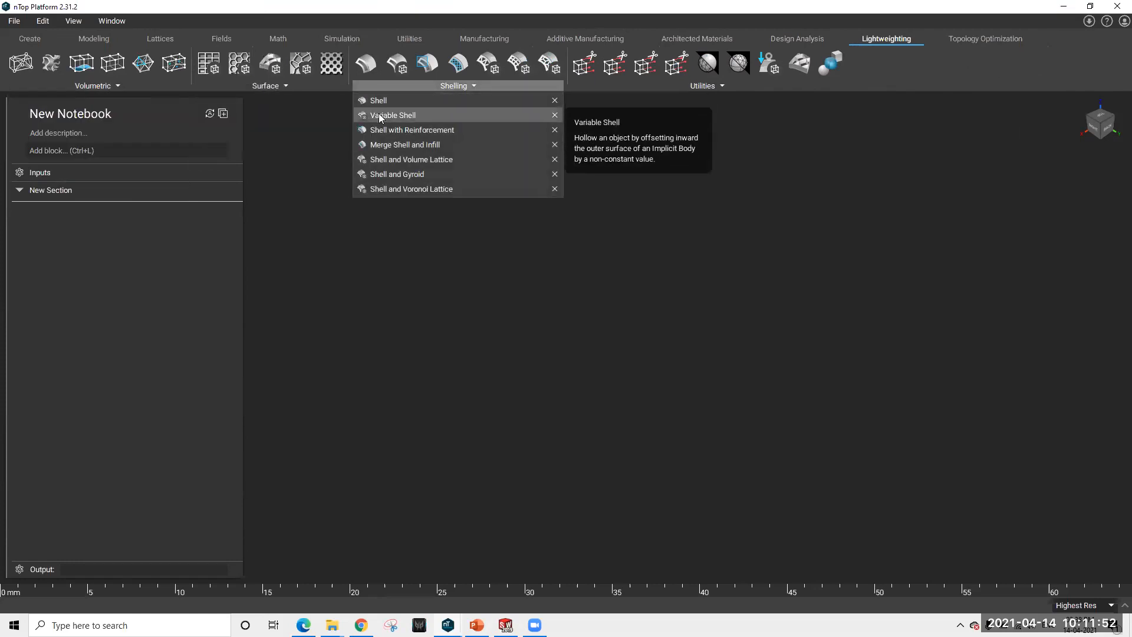
left_click(716, 252)
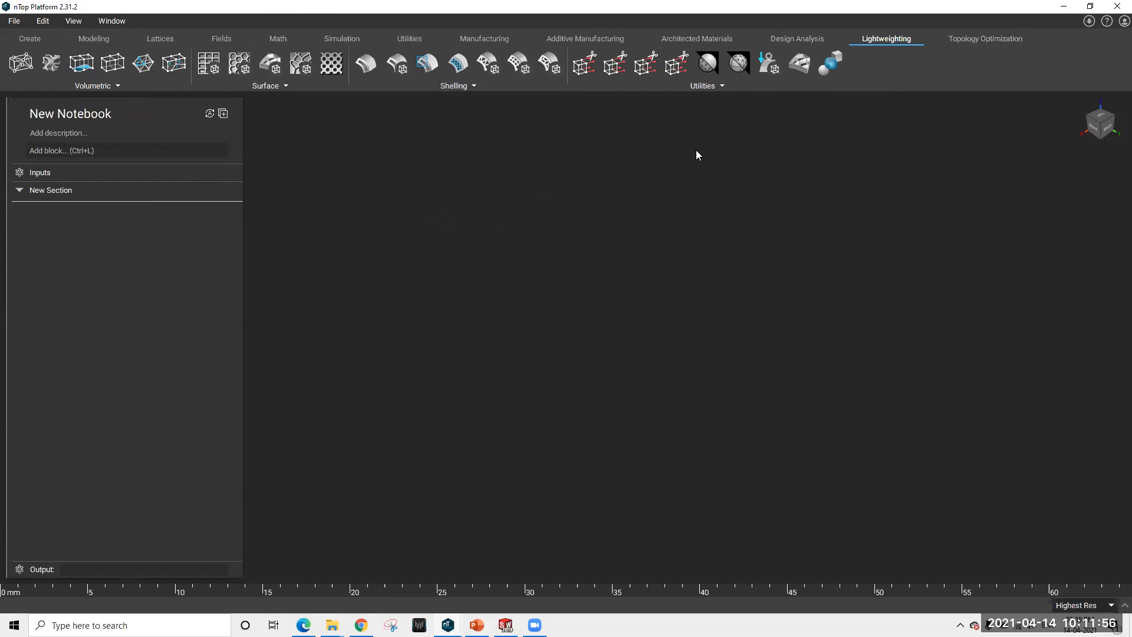
left_click(976, 39)
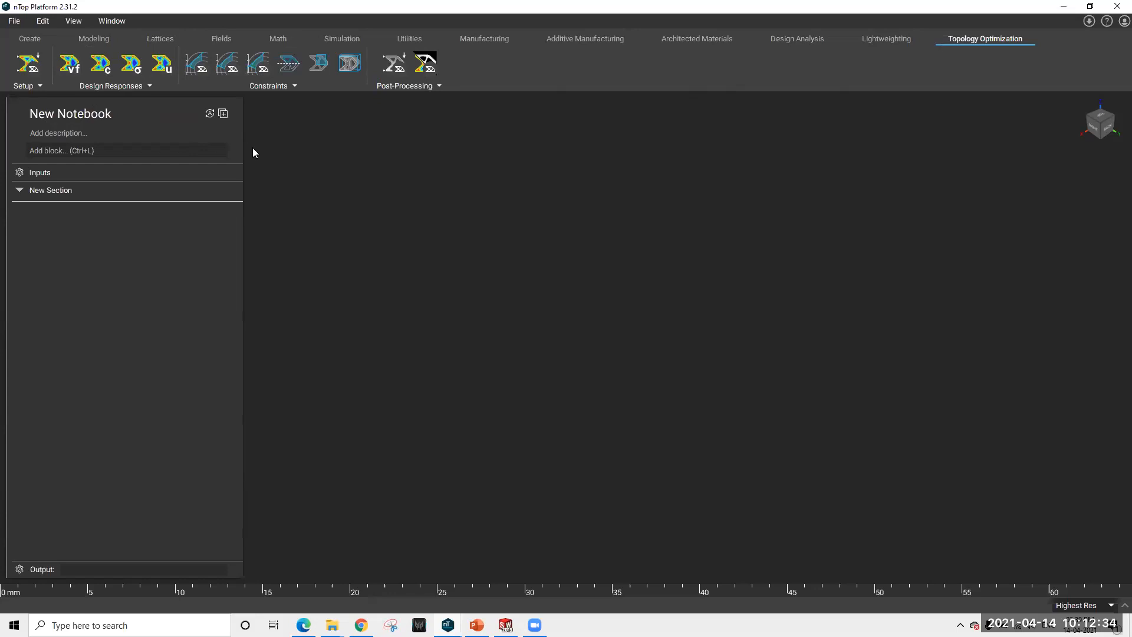
left_click(92, 151)
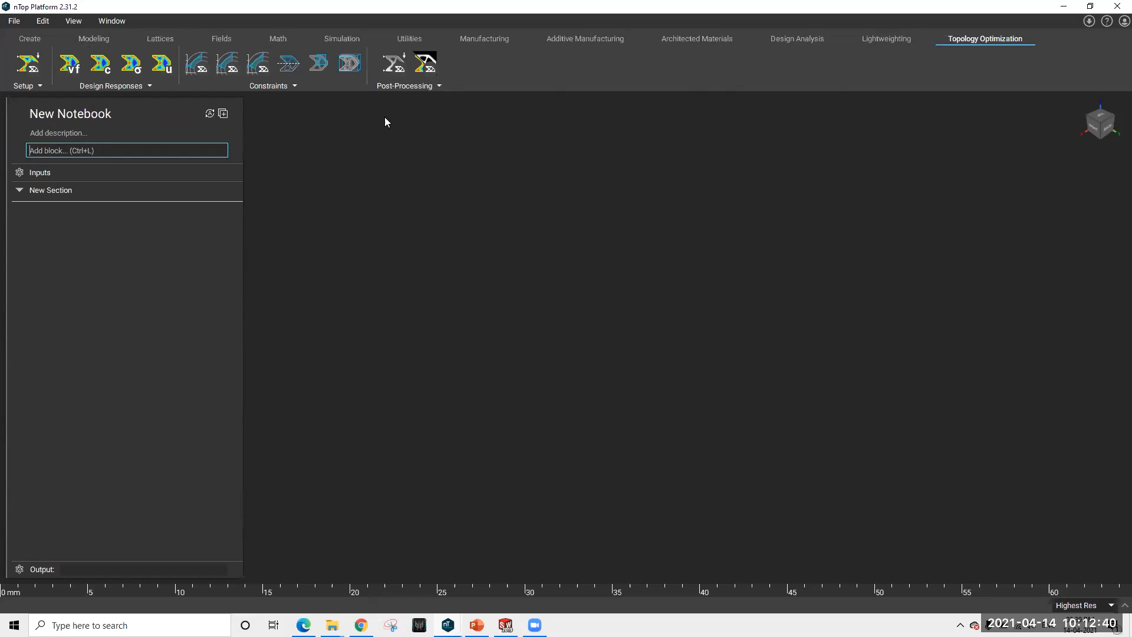
Add a Cube block 10 mm in size centred at the origin and collapse its settings in the notebook
type("v")
key("BackSpace")
type("c")
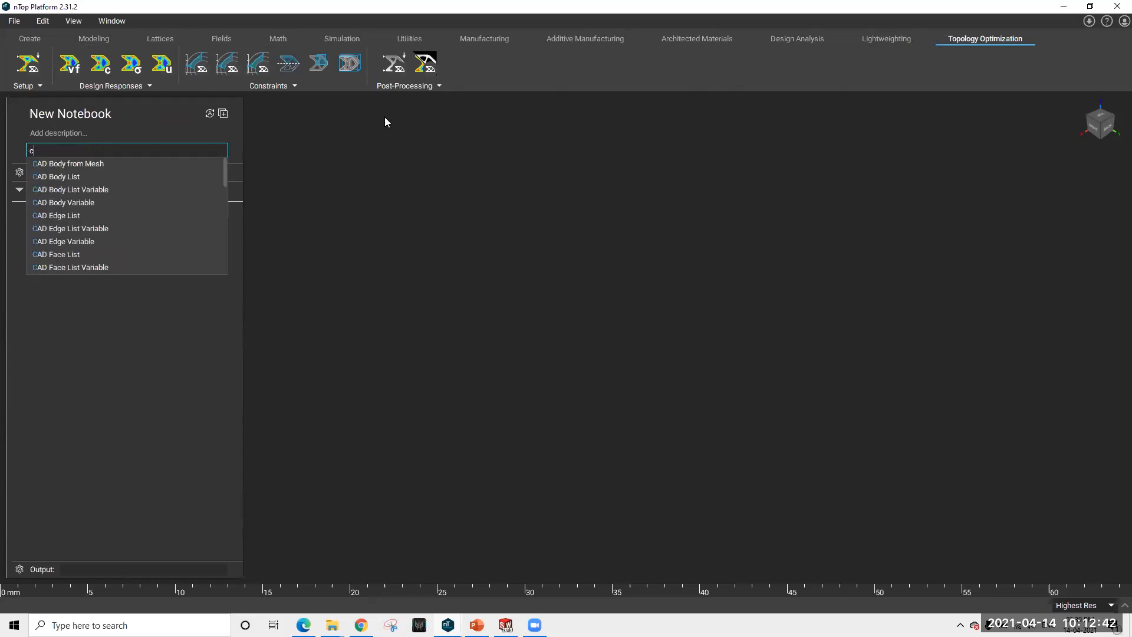
type("ube")
left_click(146, 164)
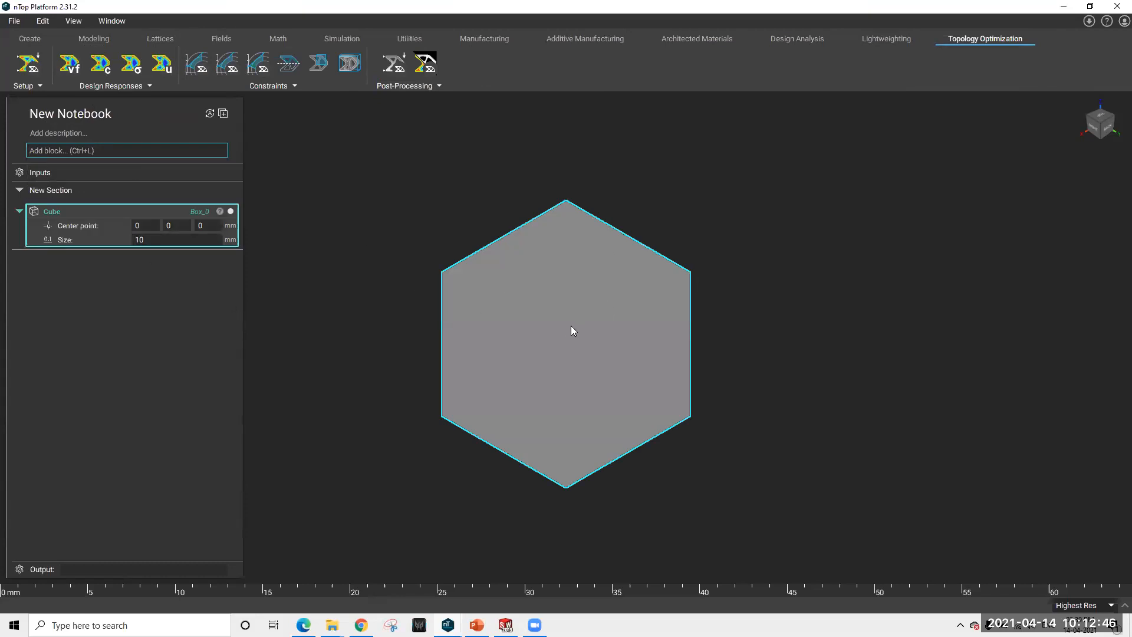
left_click(38, 287)
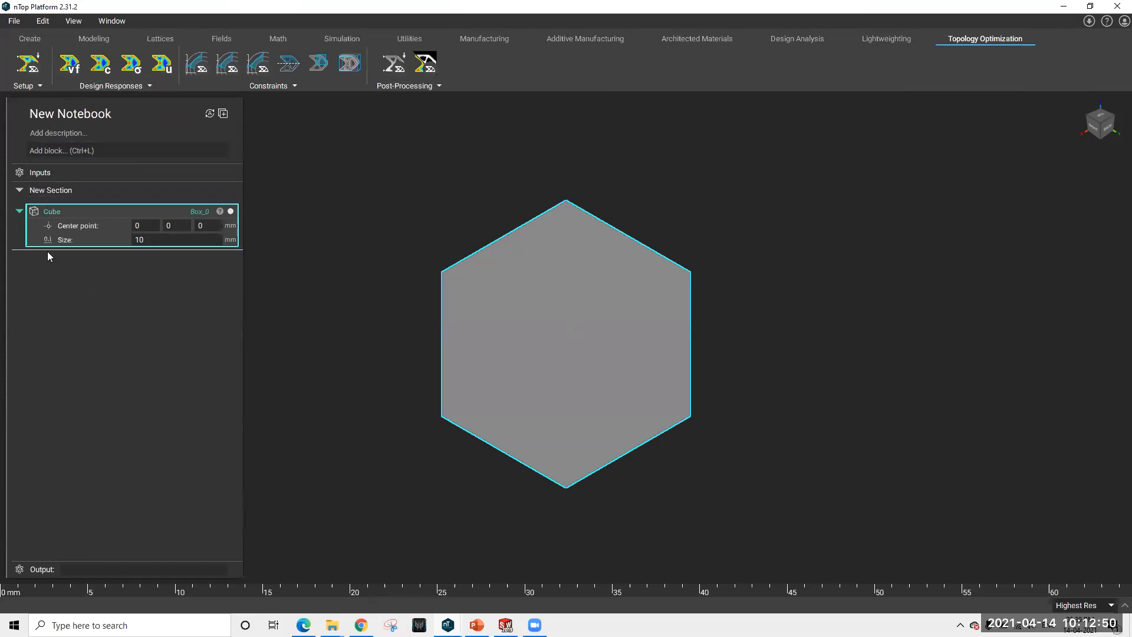
left_click(19, 211)
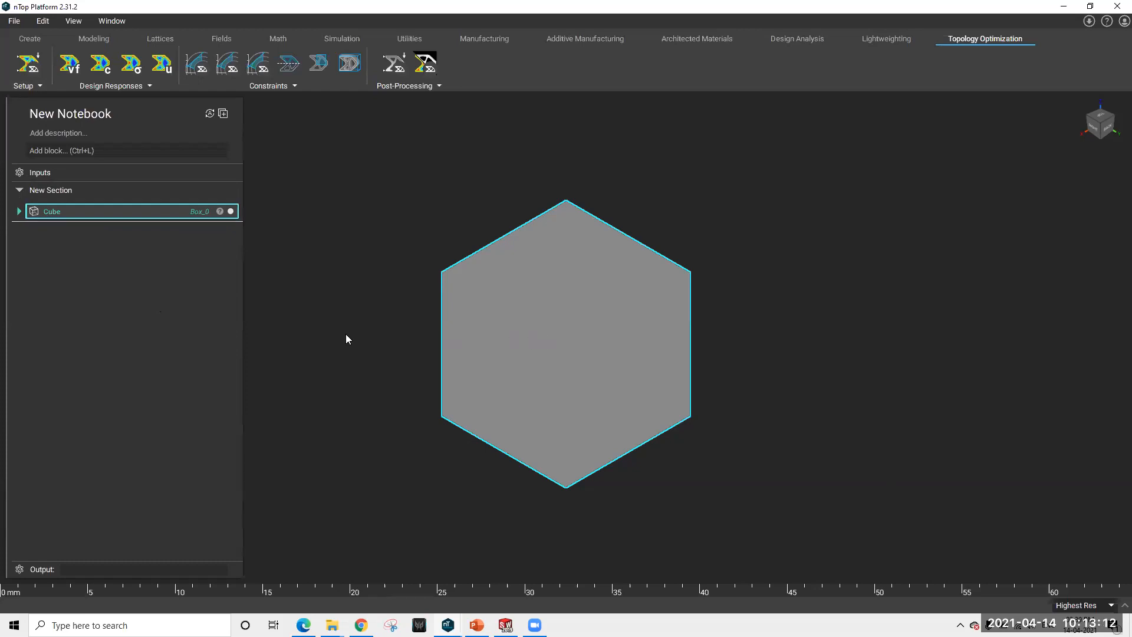
Search the available blocks for "imp"
left_click(28, 37)
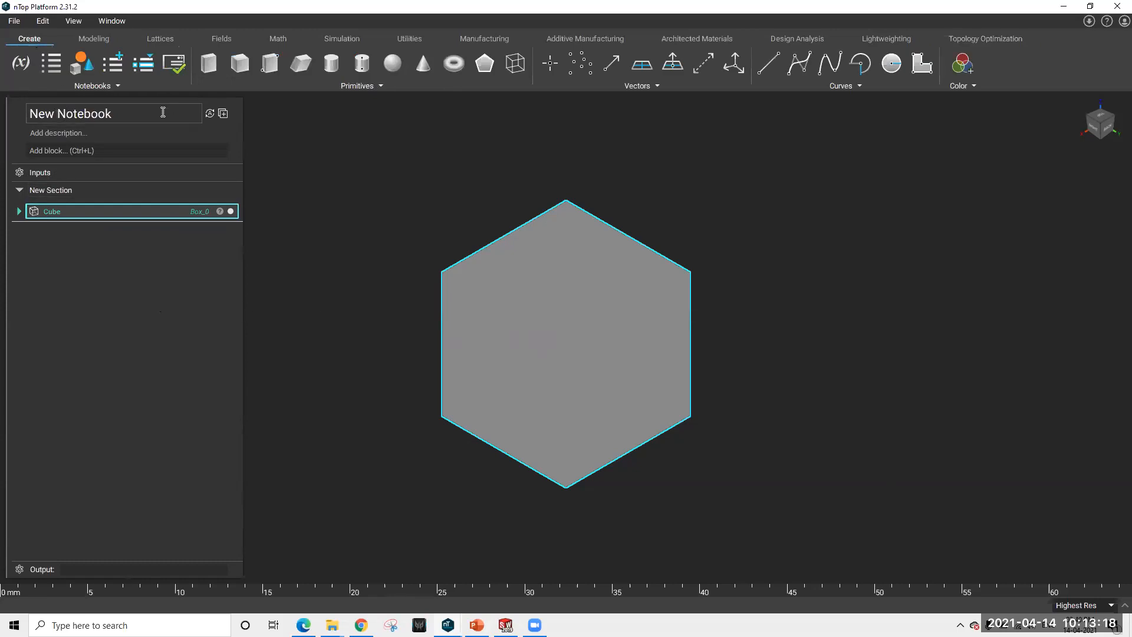
left_click(83, 150)
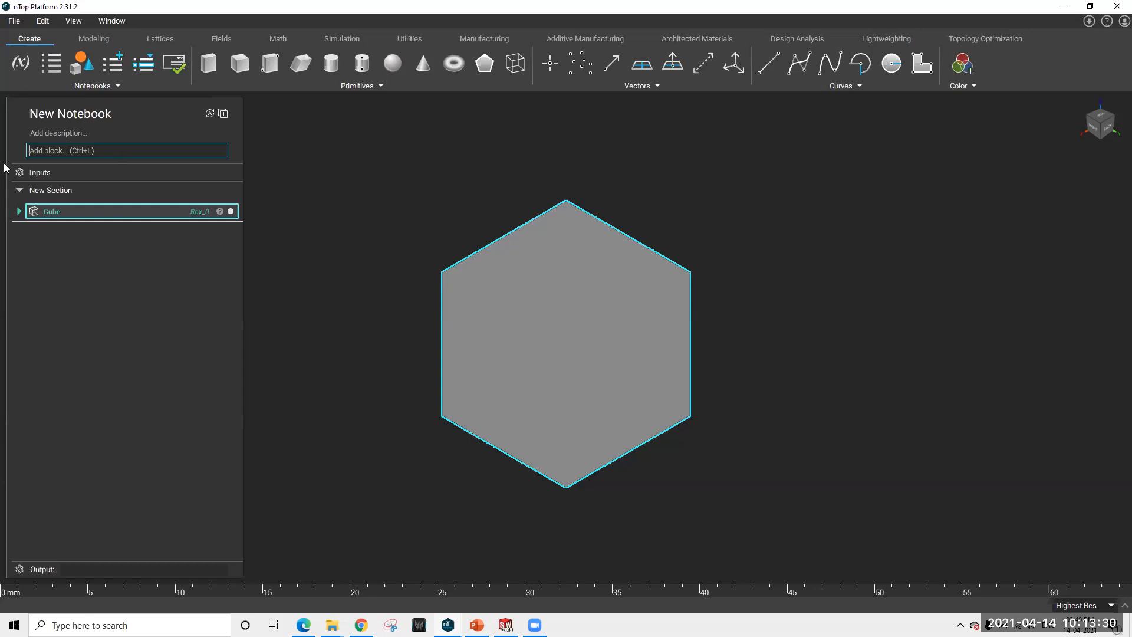
type("imp")
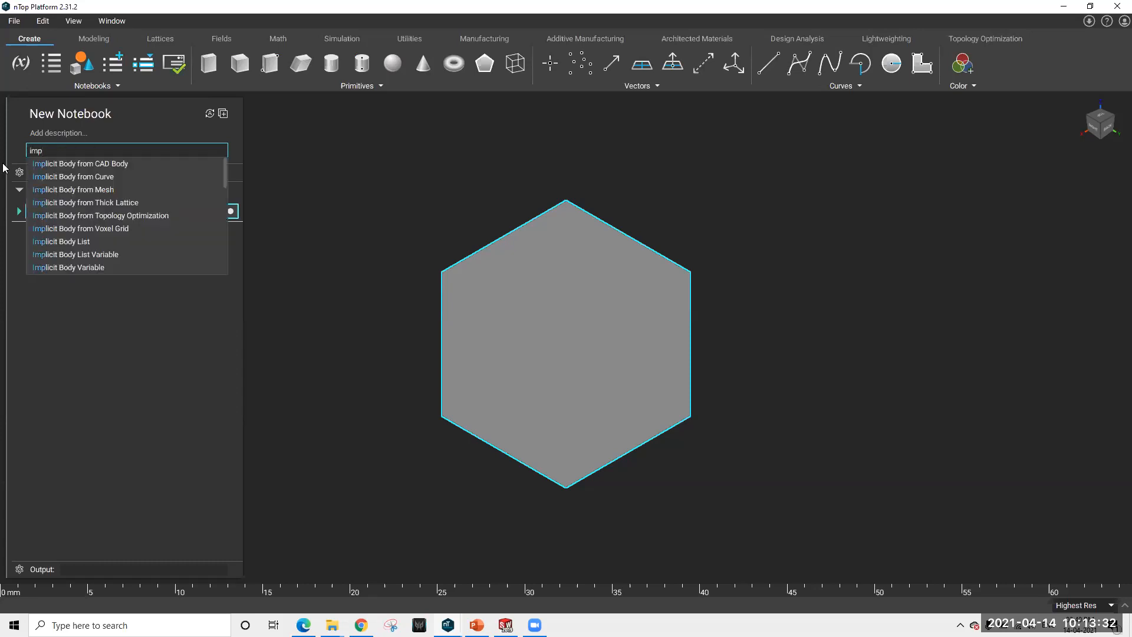
left_click(385, 179)
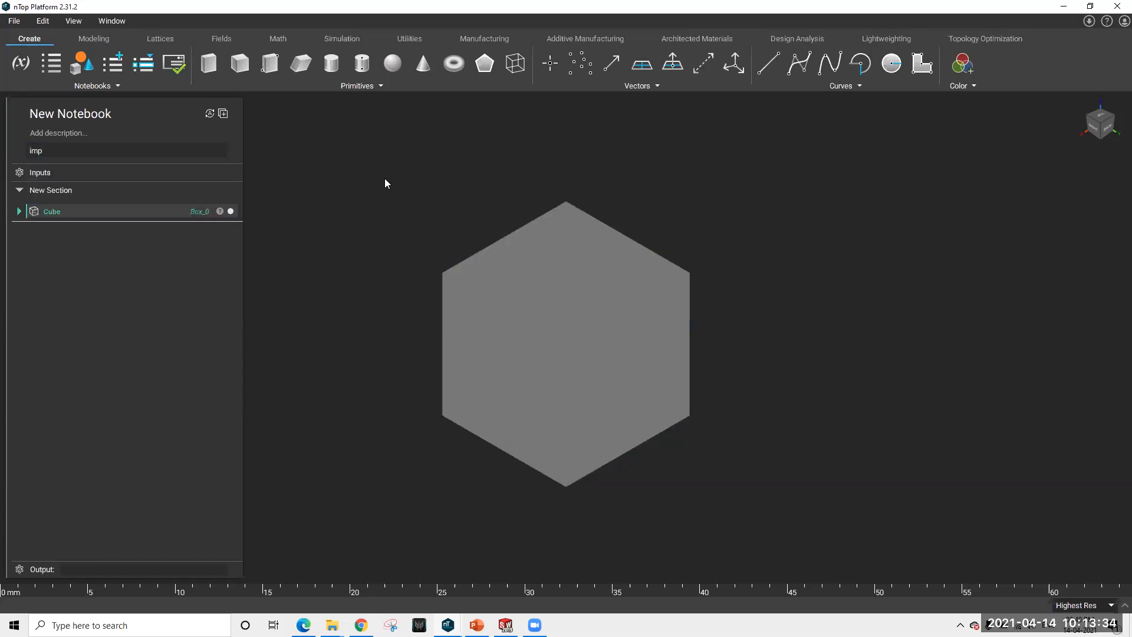
Set the cube's size to 15 mm
right_click_drag(579, 295, 545, 278)
scroll(520, 336, "up", 2)
left_click(551, 267)
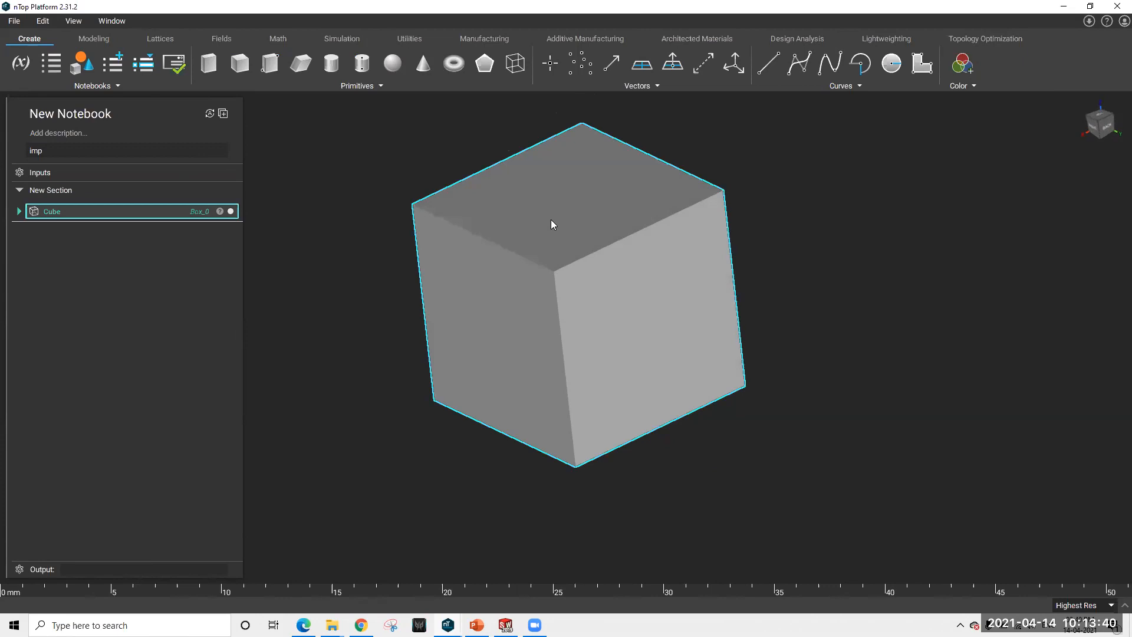
left_click(19, 211)
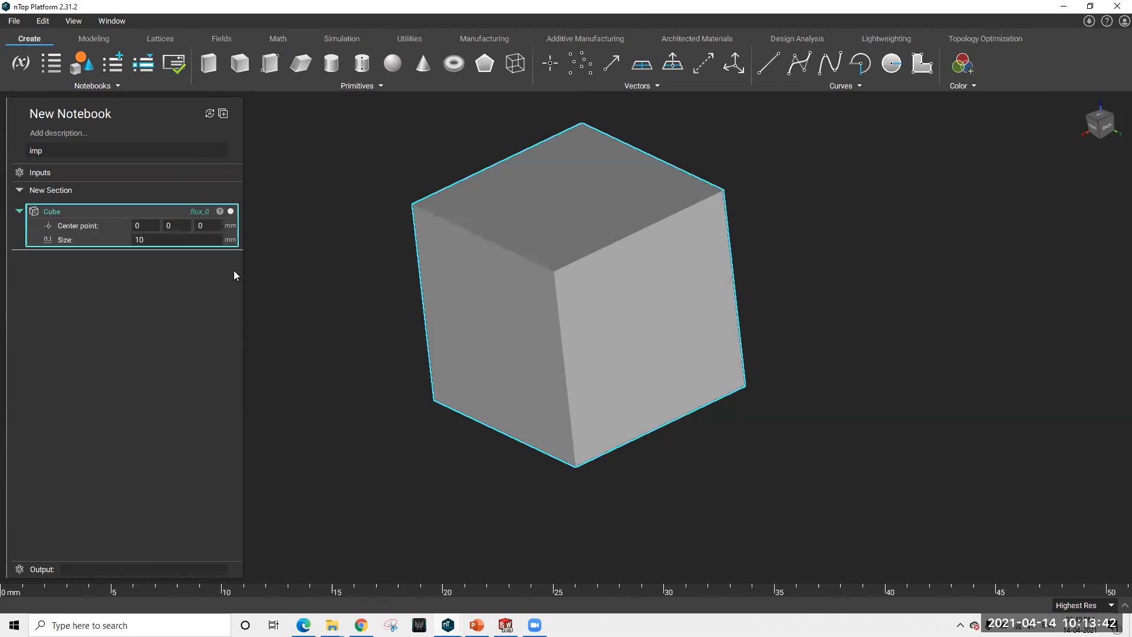
double_click(142, 240)
type("15")
key("Return")
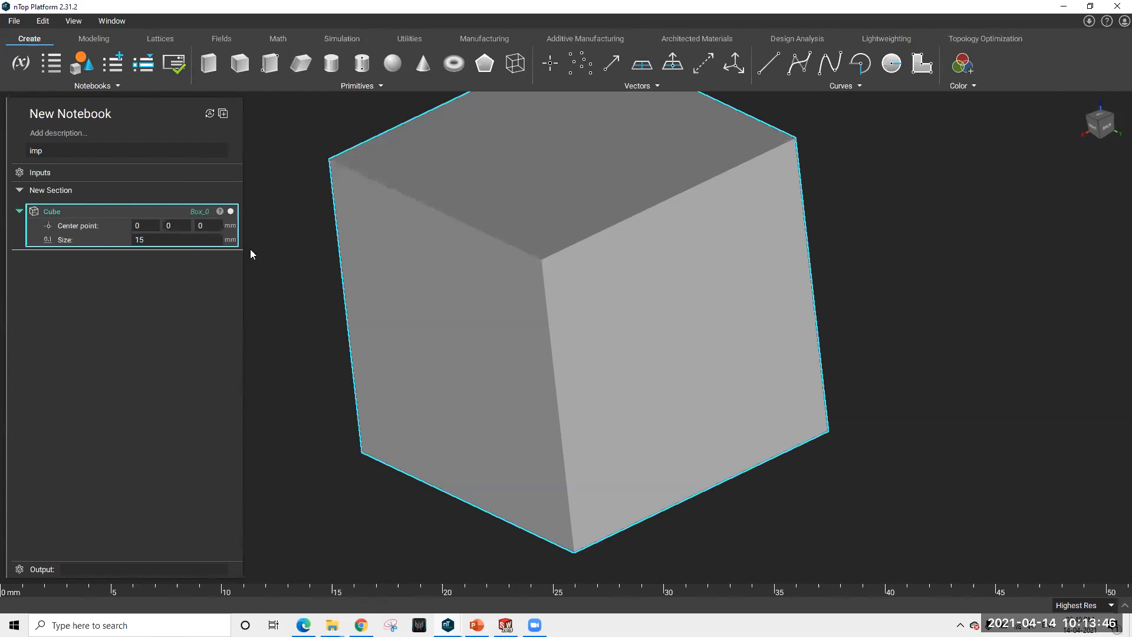
Move the cube freehand along the X axis, placing its center point at about -1.04 mm
middle_click_drag(451, 215, 457, 223)
left_click(143, 228)
left_click_drag(556, 325, 158, 227)
key("Tab")
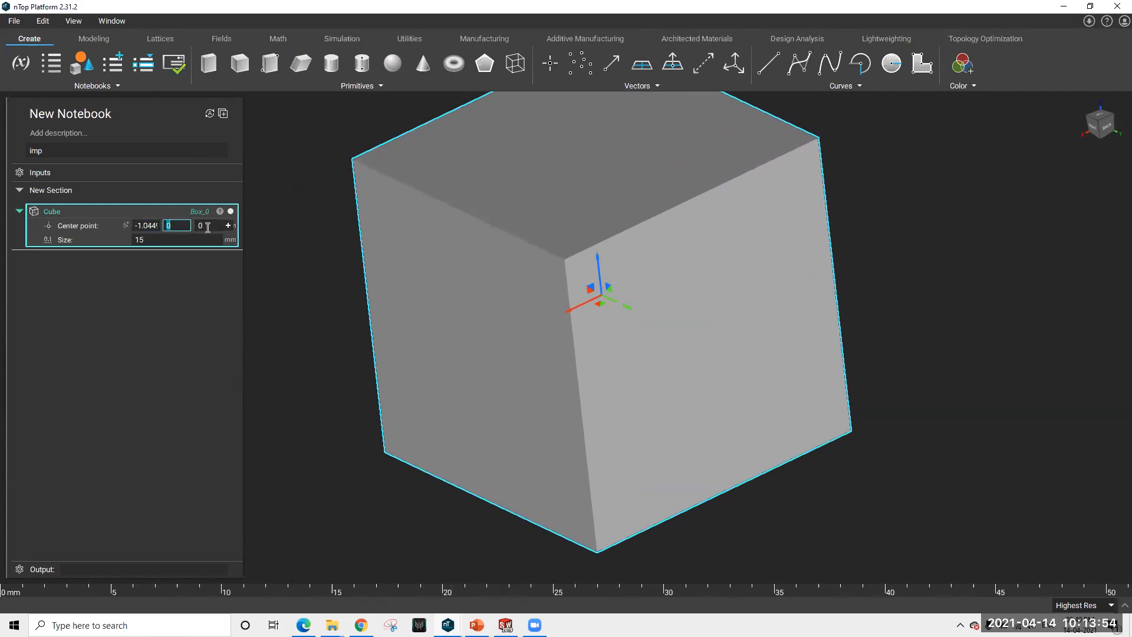
left_click(184, 342)
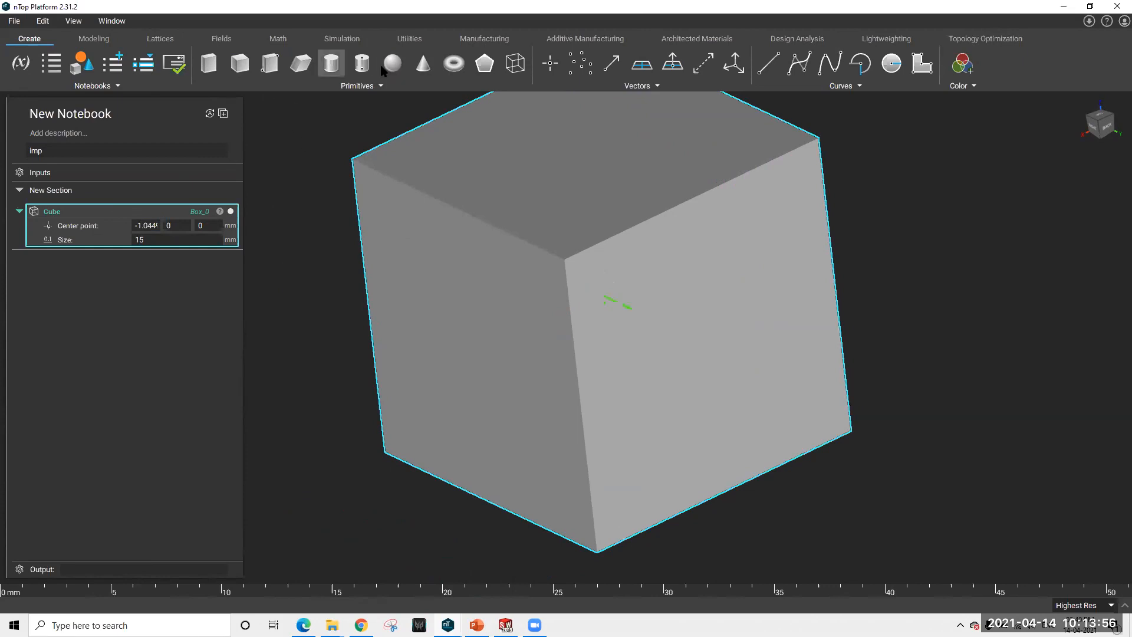
Add a Sphere primitive with a 5 mm radius centred at the origin
scroll(423, 187, "down", 2)
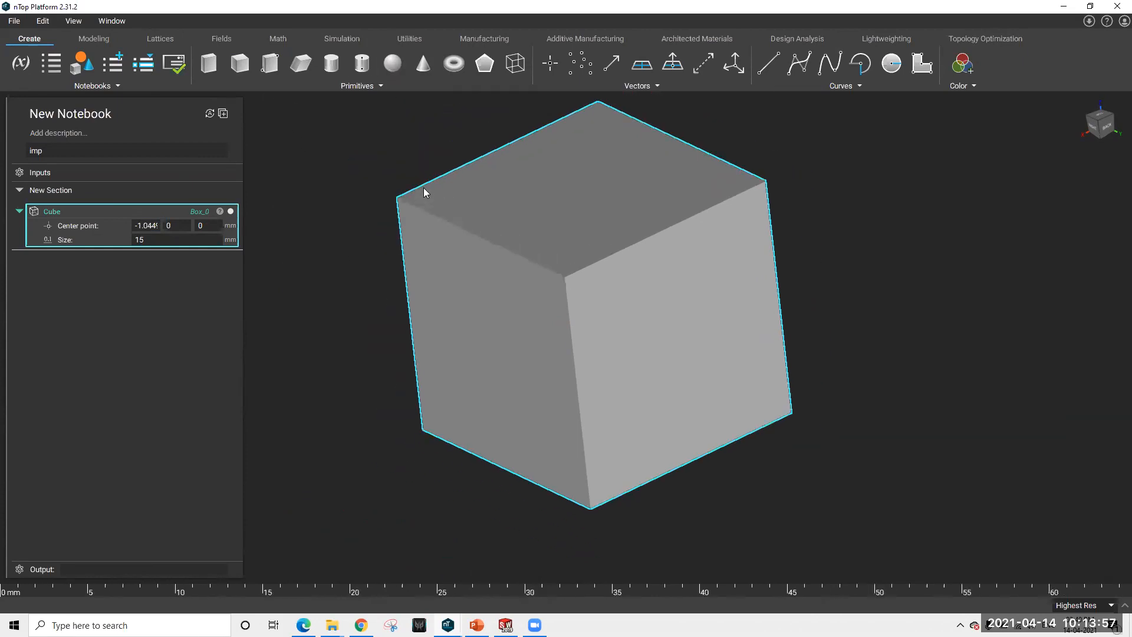
left_click(392, 65)
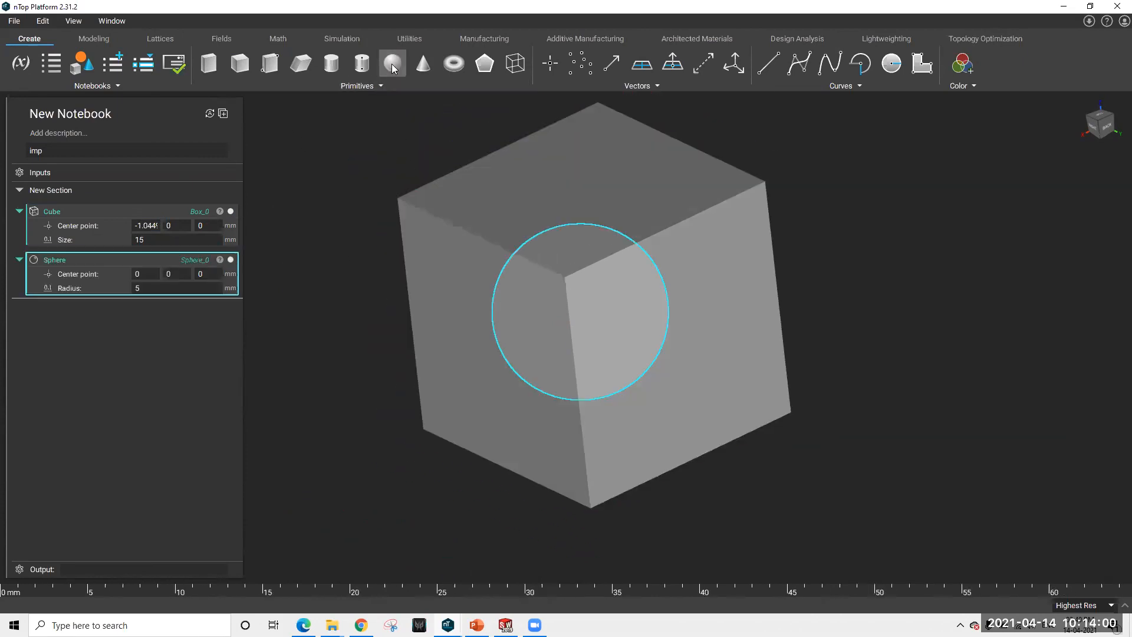
middle_click_drag(564, 370, 629, 323)
left_click(629, 324)
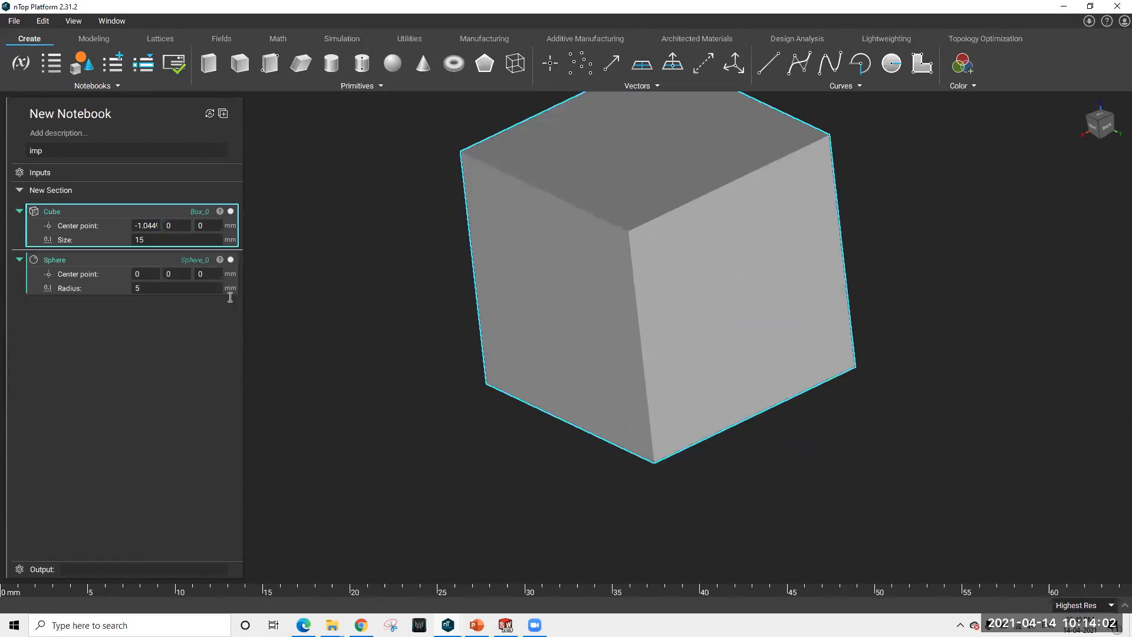
Move the sphere onto the cube's upper edge, with its center point at about Y 11.63 mm and Z 6.75 mm
left_click(142, 274)
left_click_drag(669, 277, 794, 303)
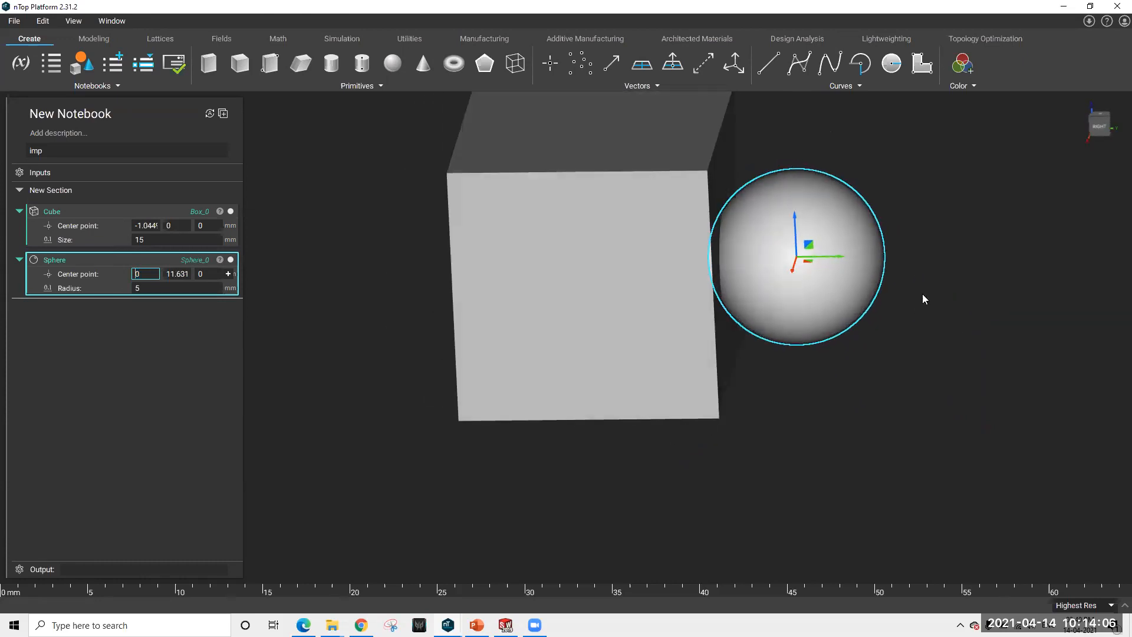
left_click_drag(795, 215, 727, 99)
scroll(778, 182, "down", 2)
scroll(777, 178, "down", 1)
scroll(730, 164, "up", 3)
middle_click_drag(742, 164, 678, 245)
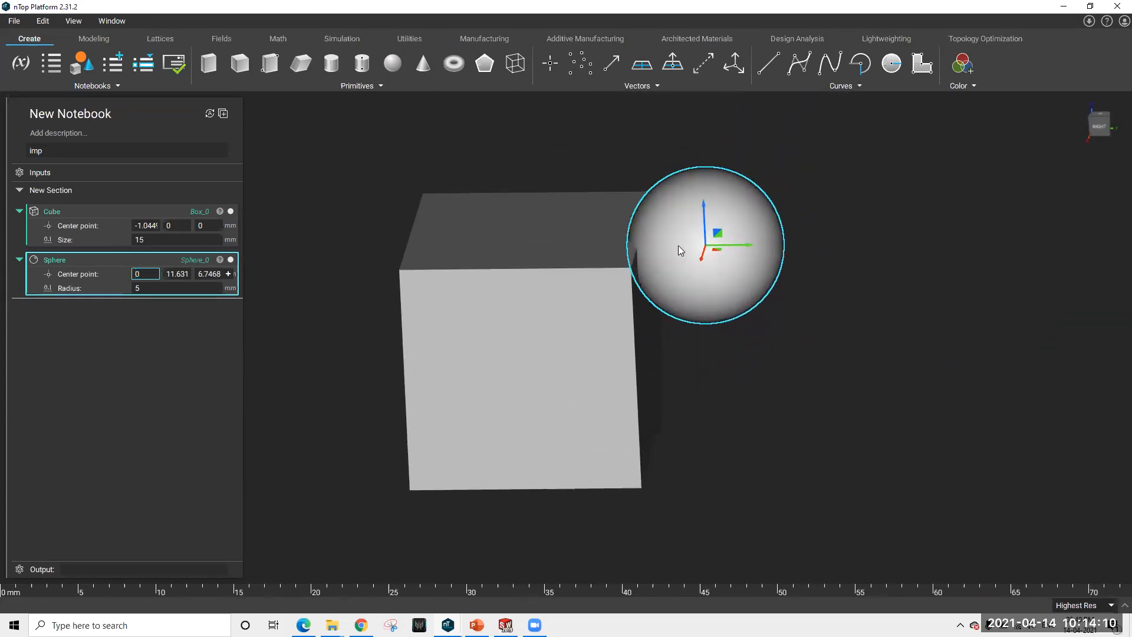
left_click(825, 290)
scroll(663, 224, "up", 2)
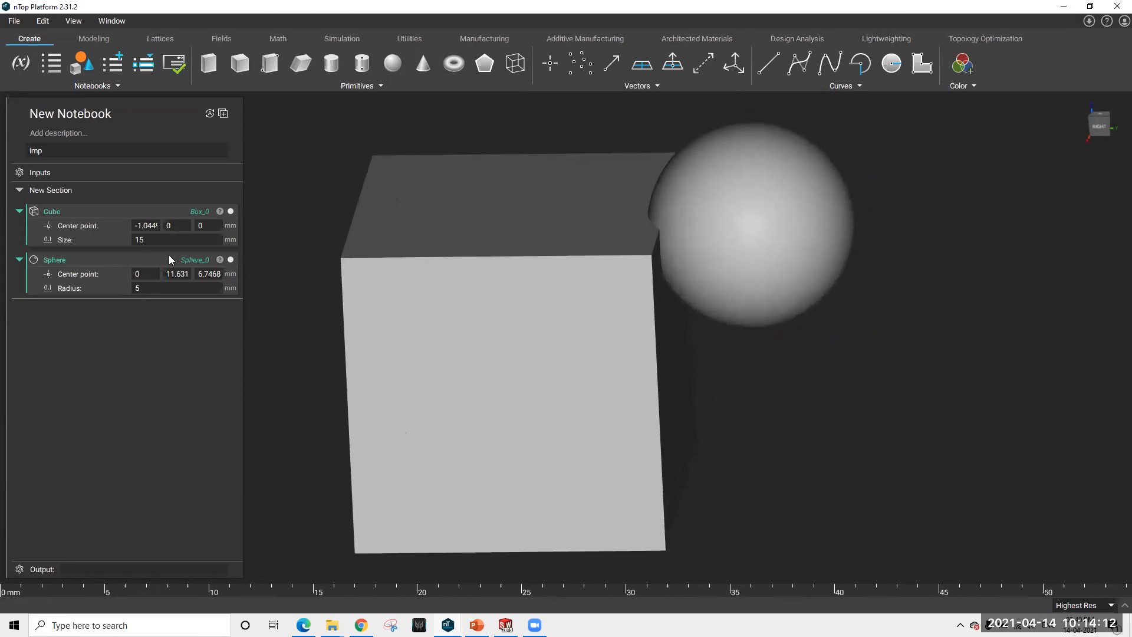
Clear the old block search text and add a Boolean Union block to the notebook
left_click(394, 40)
left_click(80, 151)
key("BackSpace")
key("BackSpace")
key("BackSpace")
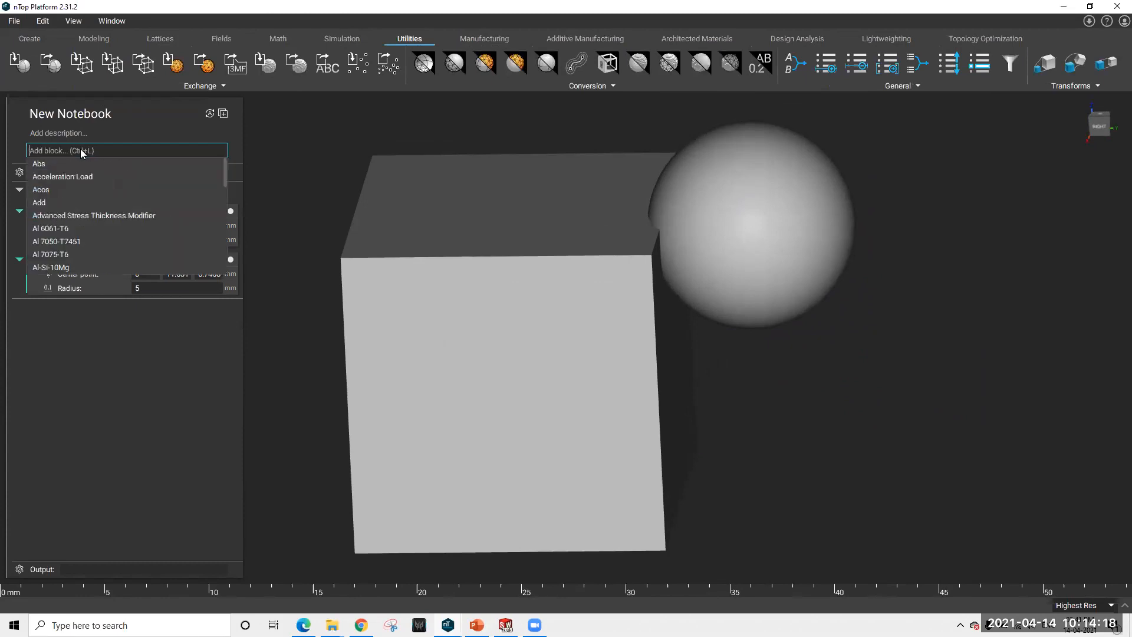
type("booleaan")
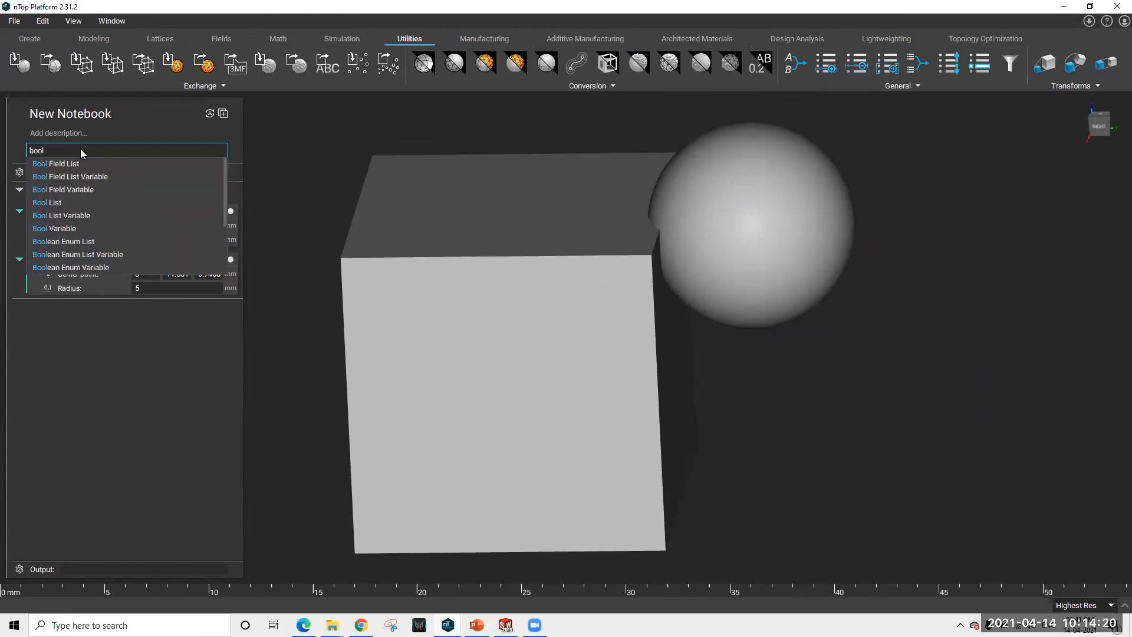
key("BackSpace")
key("BackSpace")
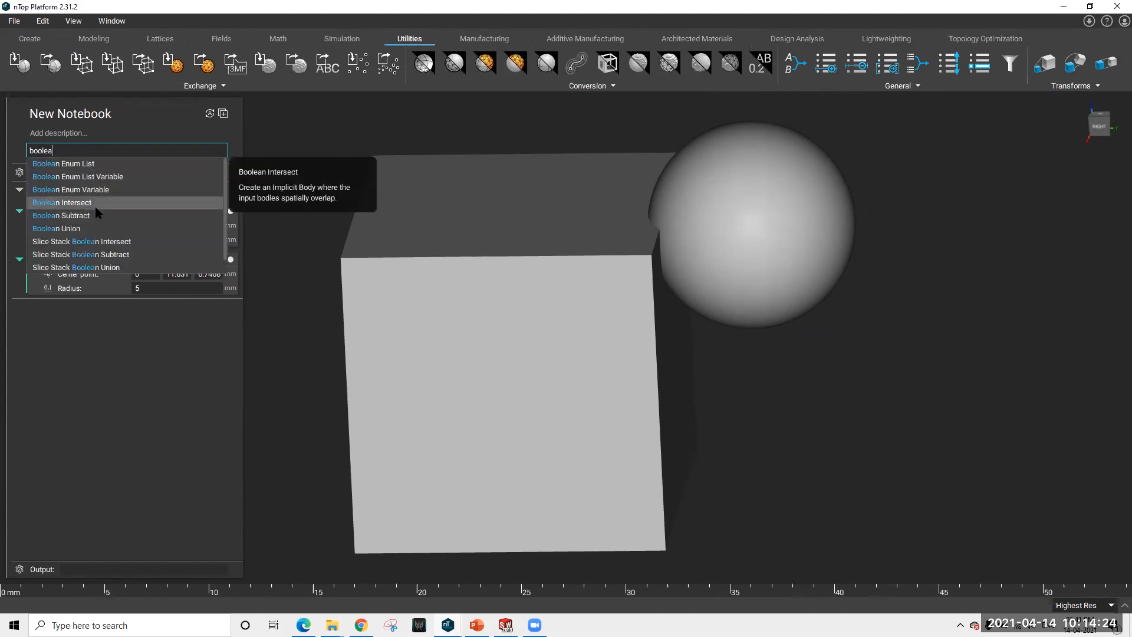
left_click(90, 224)
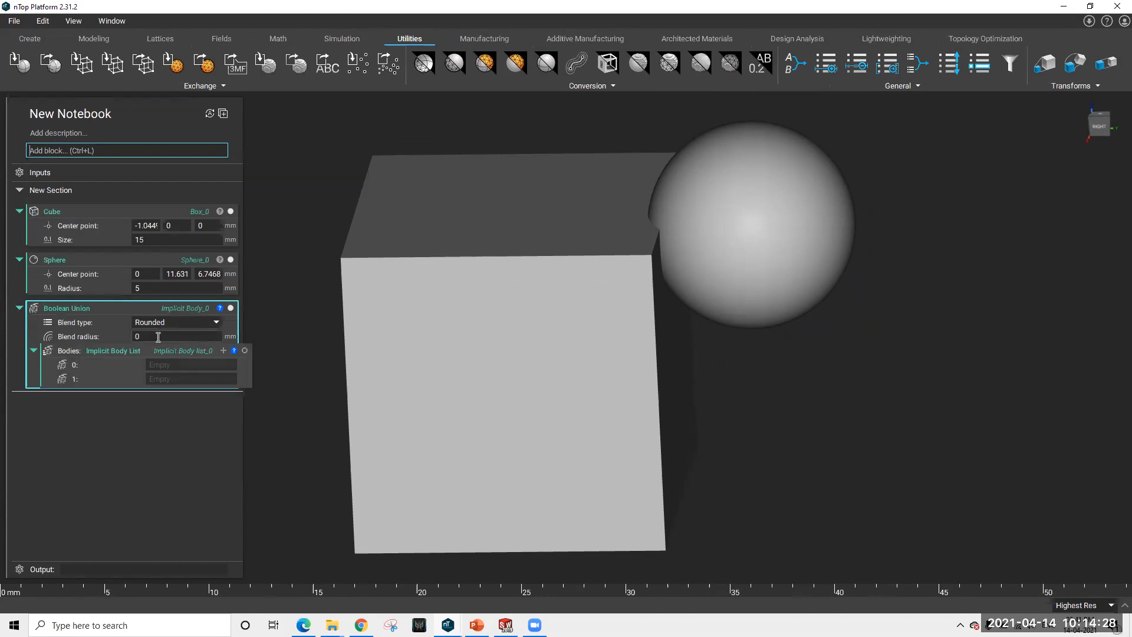
Place the cube and the sphere in the Boolean Union's bodies list to merge them
left_click(140, 365)
left_click(83, 213)
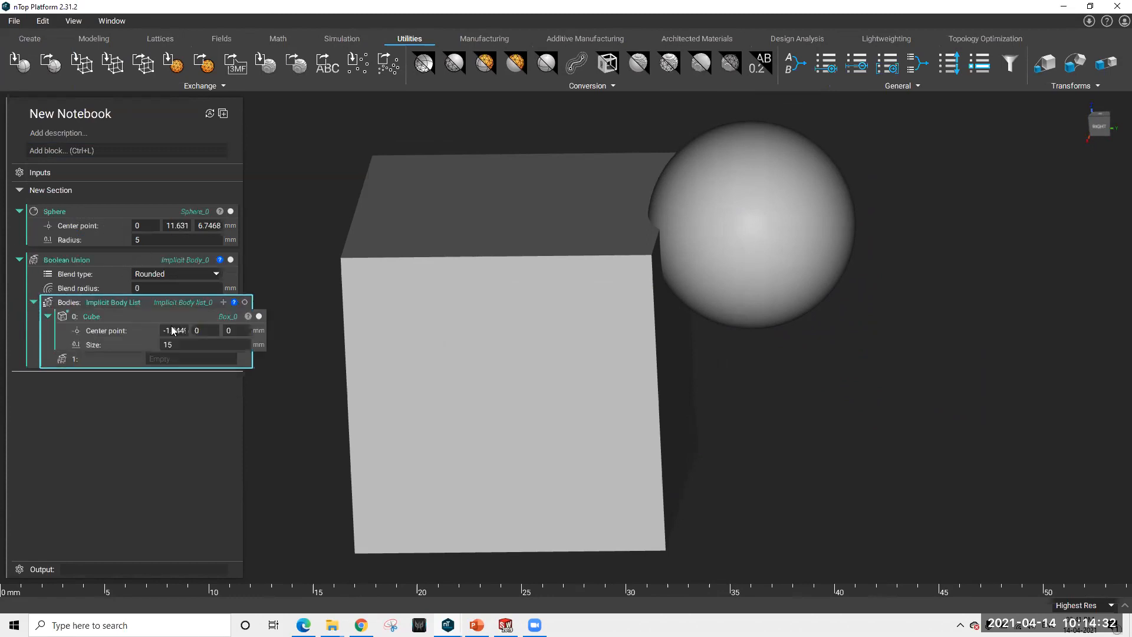
left_click_drag(66, 217, 172, 359)
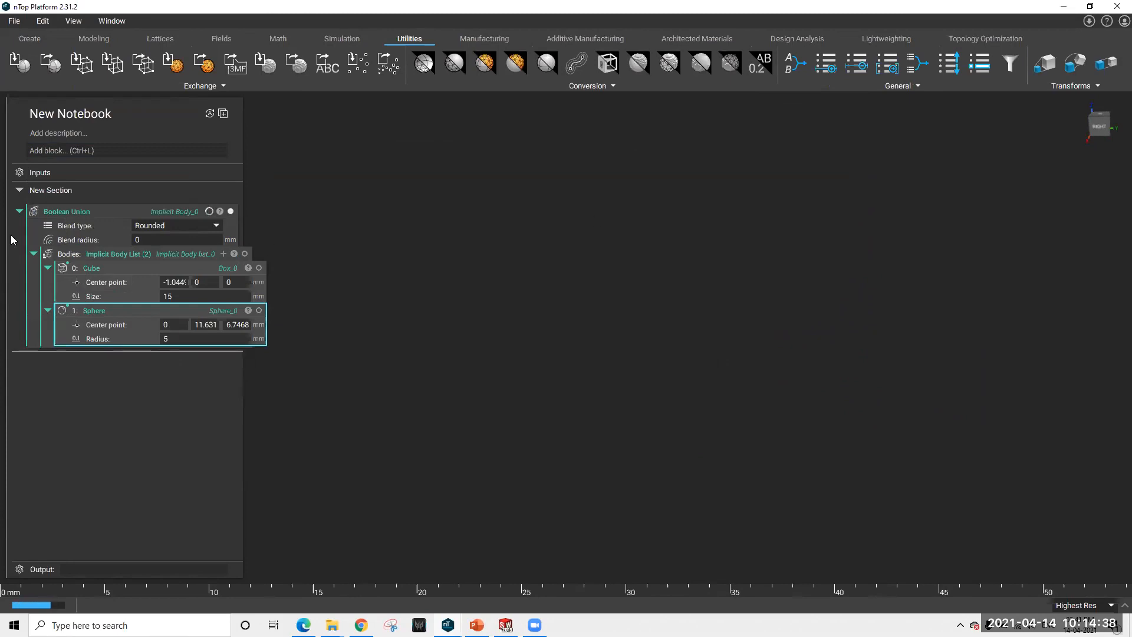
left_click(34, 253)
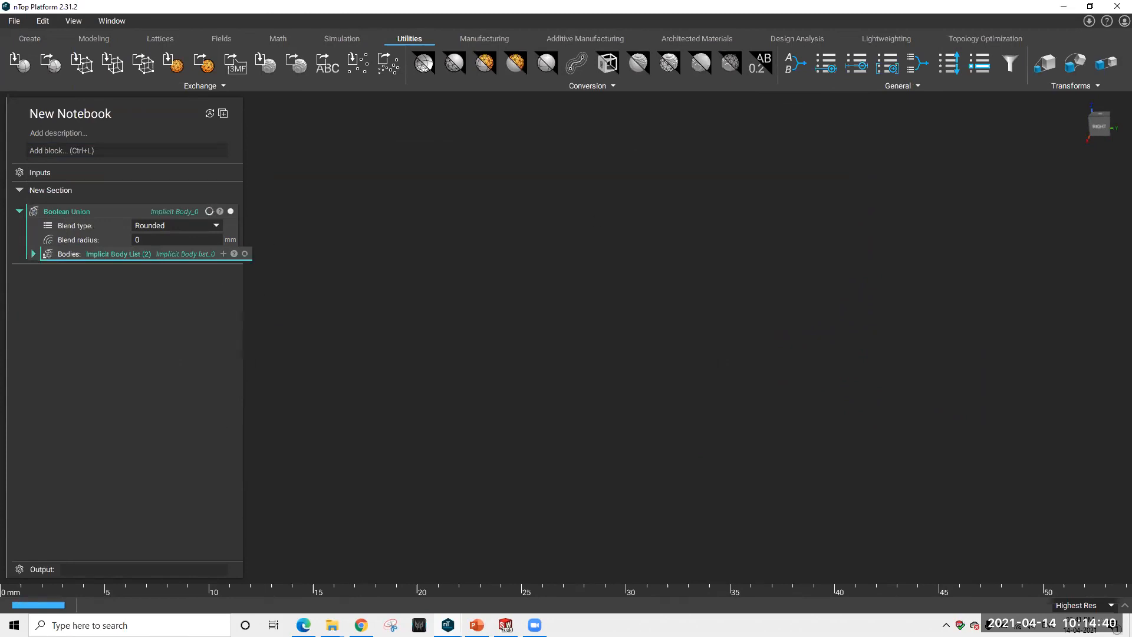
scroll(717, 238, "up", 3)
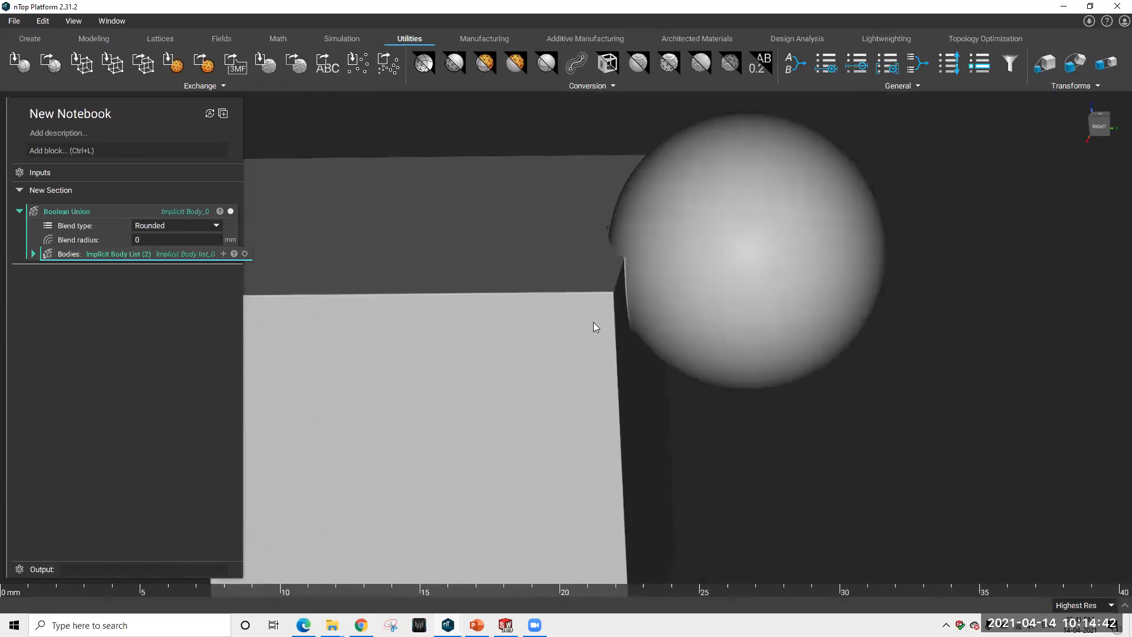
Set the Boolean Union's blend radius to 10 mm, keeping the Rounded blend type
left_click(34, 254)
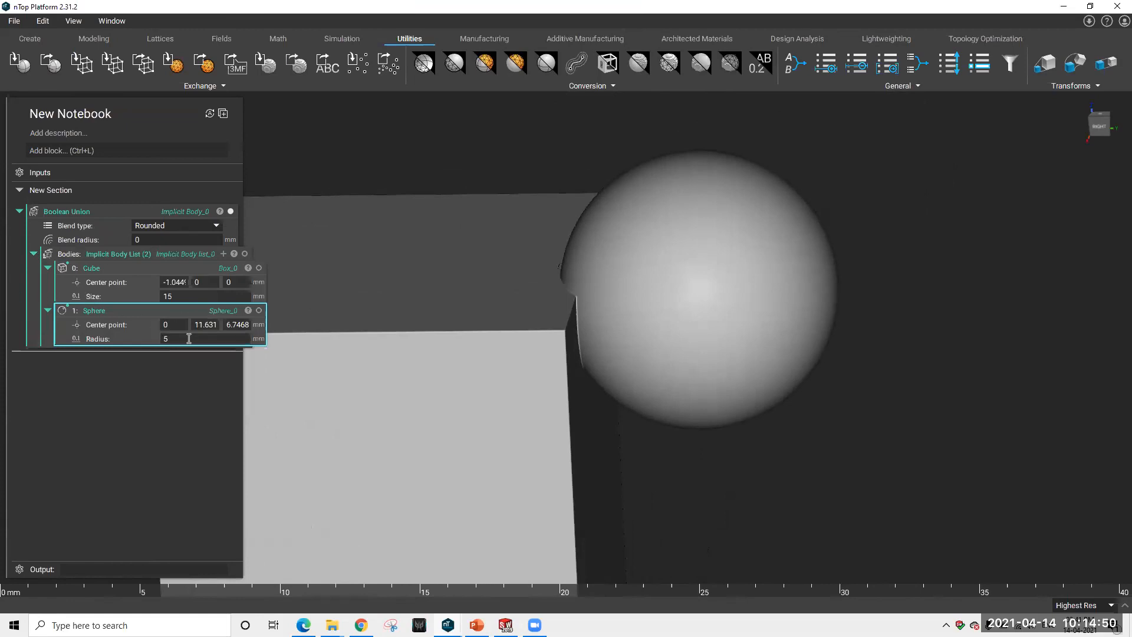
left_click(164, 240)
type("10")
key("Return")
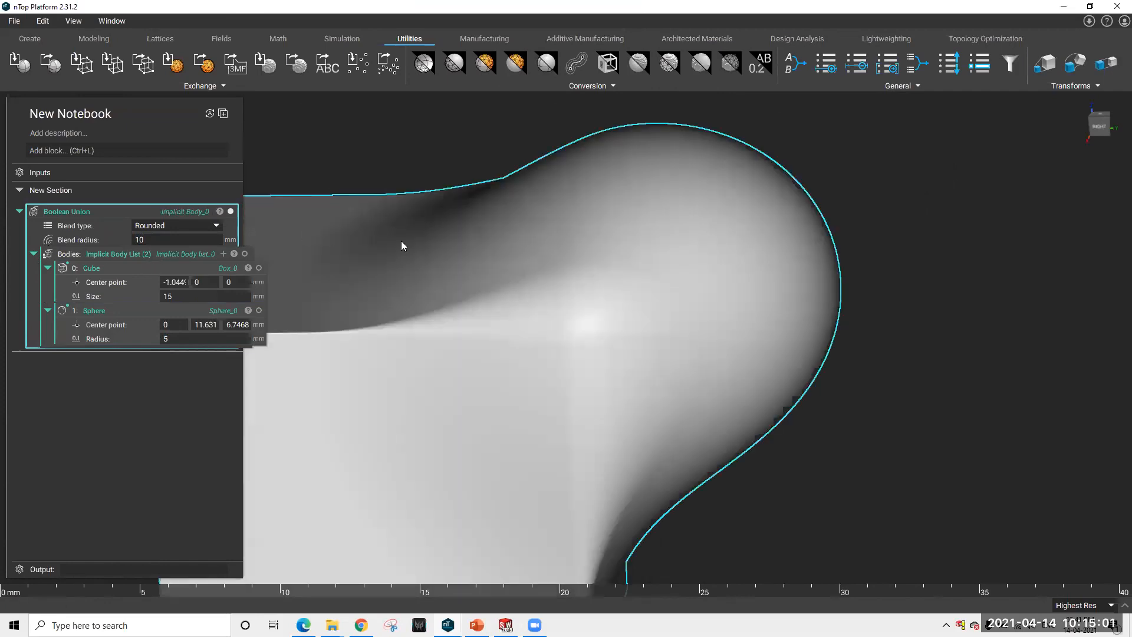
Examine the rounded blend between the cube and the sphere from several angles and distances
scroll(448, 285, "up", 1)
scroll(454, 282, "down", 9)
right_click_drag(458, 278, 397, 350)
scroll(553, 334, "up", 2)
right_click_drag(553, 334, 641, 389)
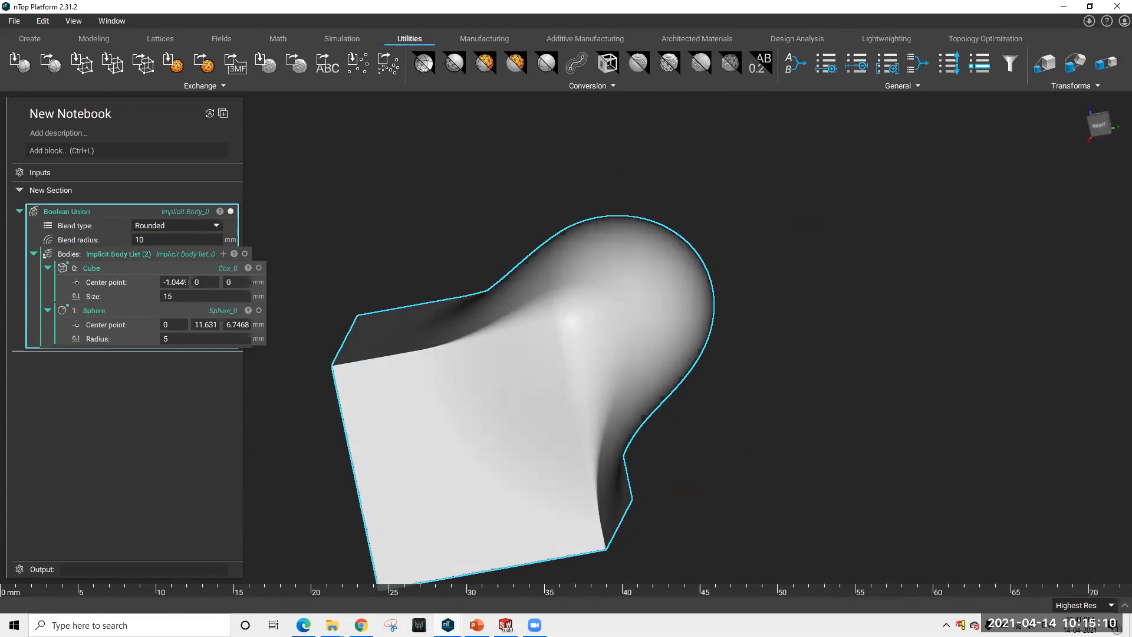
scroll(275, 593, "down", 1)
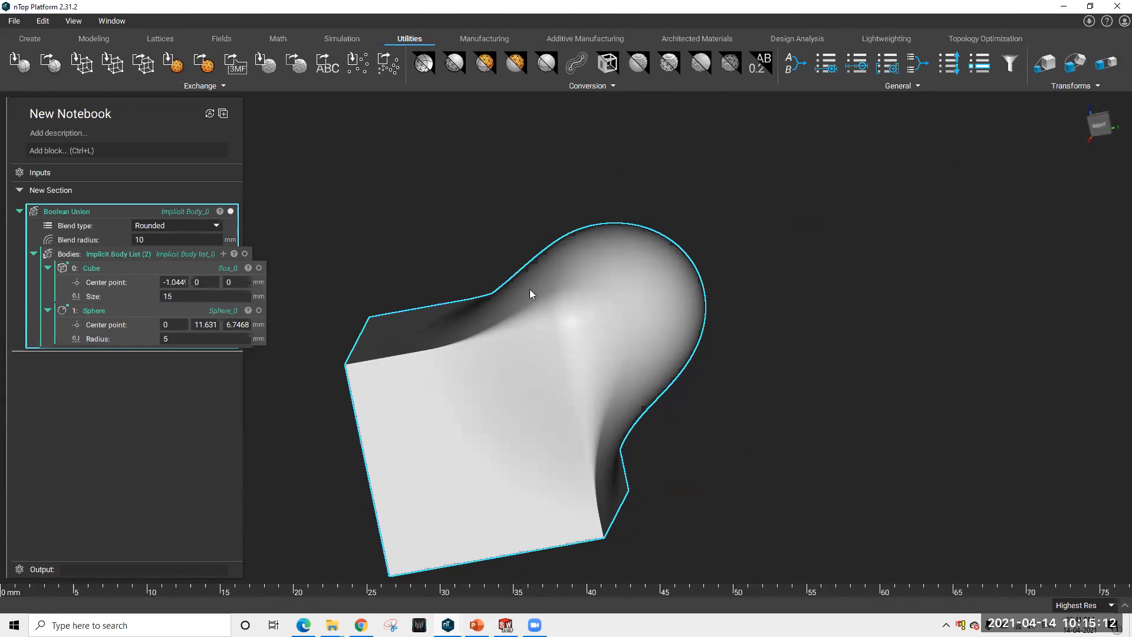
right_click_drag(592, 358, 552, 396)
scroll(551, 395, "up", 2)
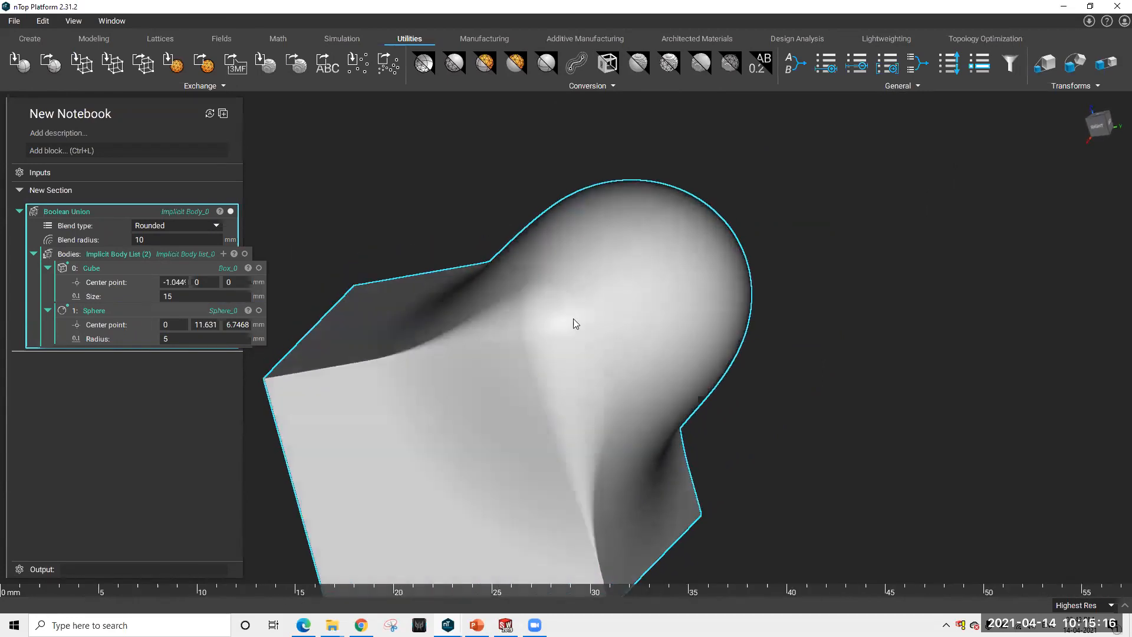
right_click_drag(573, 318, 575, 350)
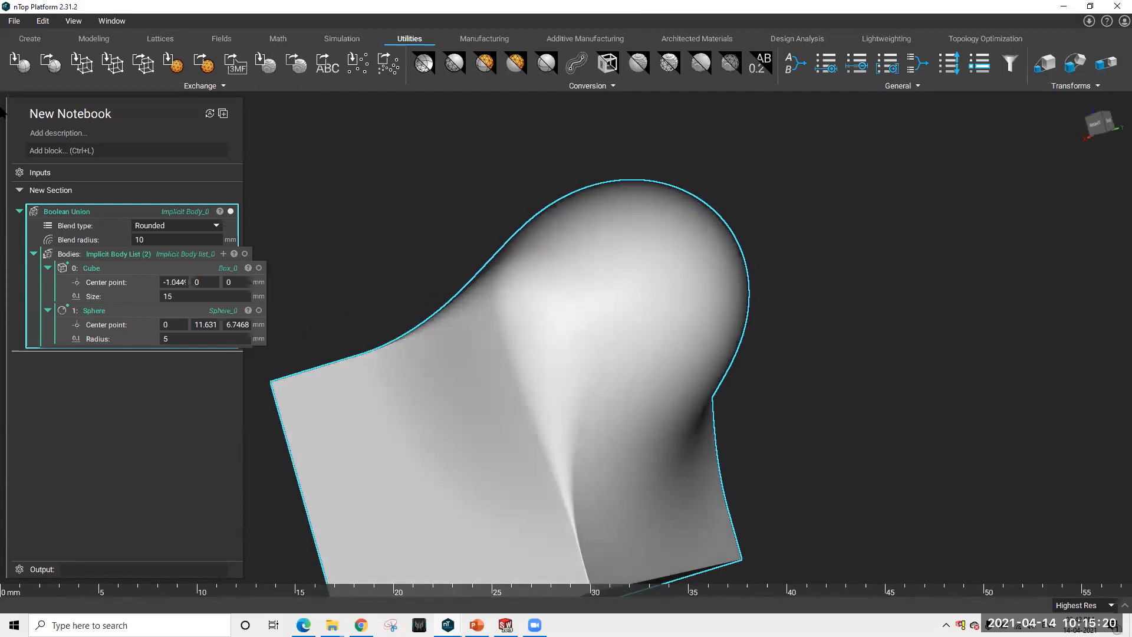
Delete the Boolean Union block together with its cube and sphere from the notebook
right_click(71, 212)
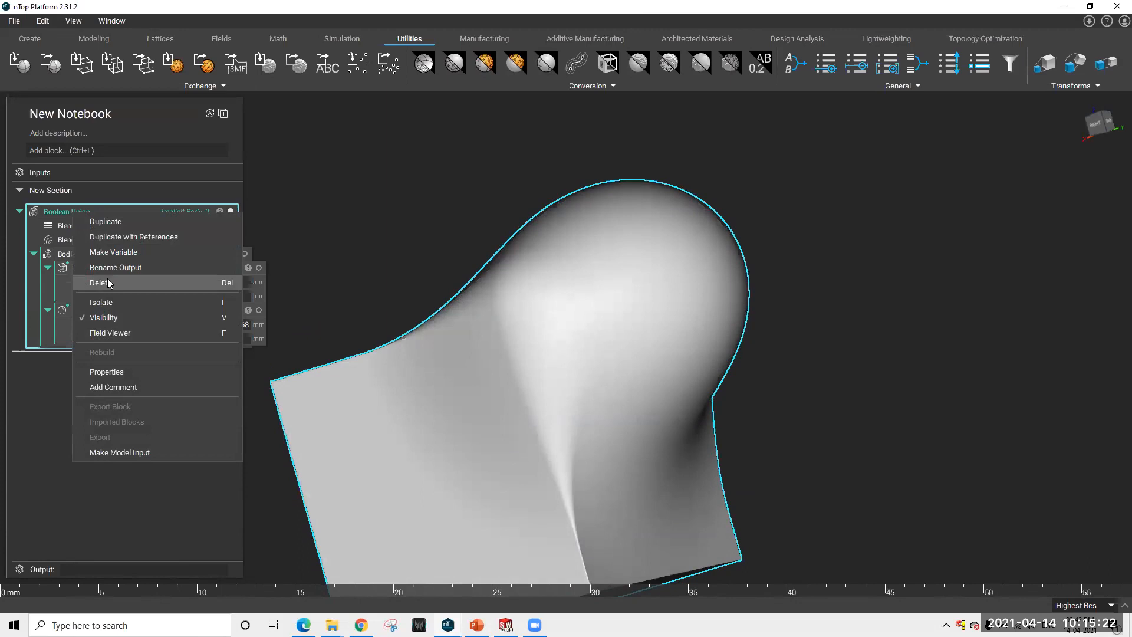
left_click(109, 283)
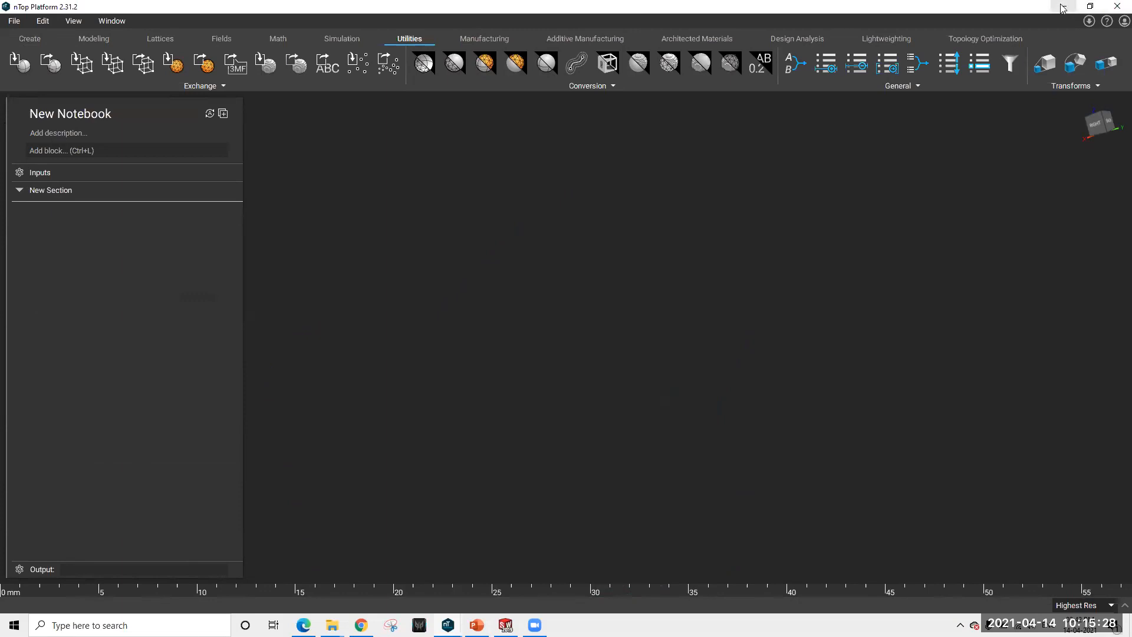
Close the new notebook without saving its changes
left_click(1117, 6)
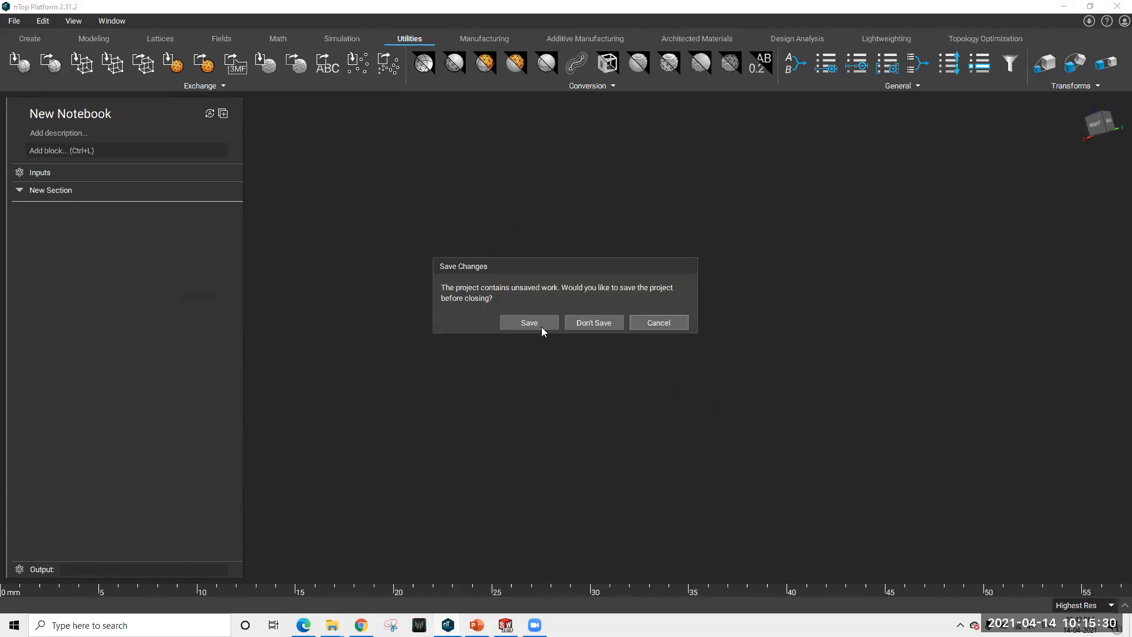
left_click(593, 322)
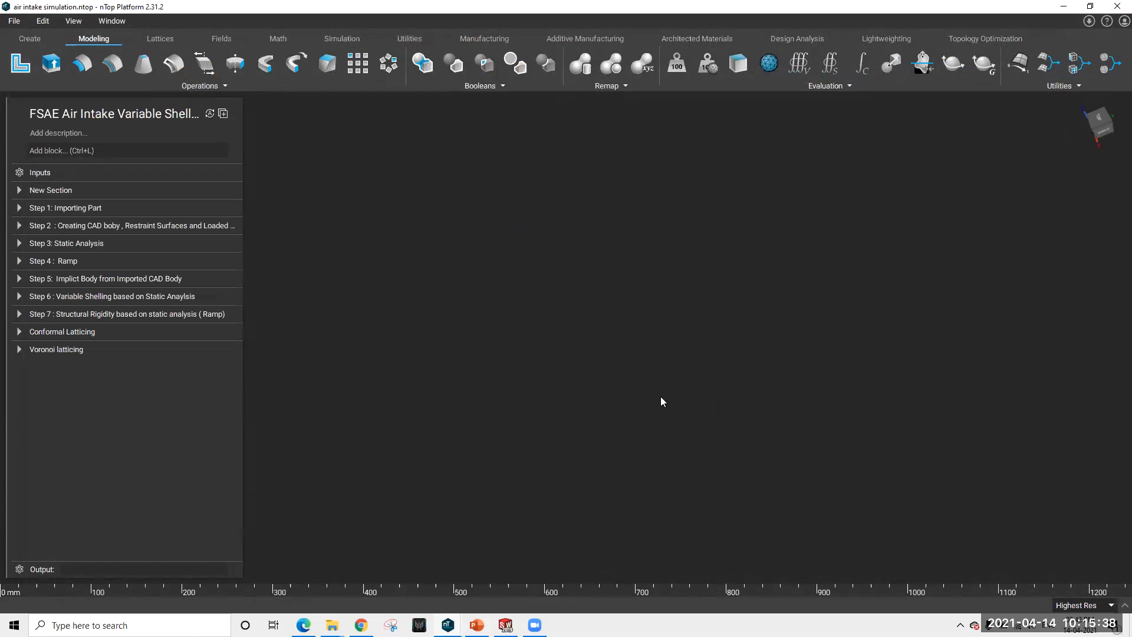
key("alt")
key("Return")
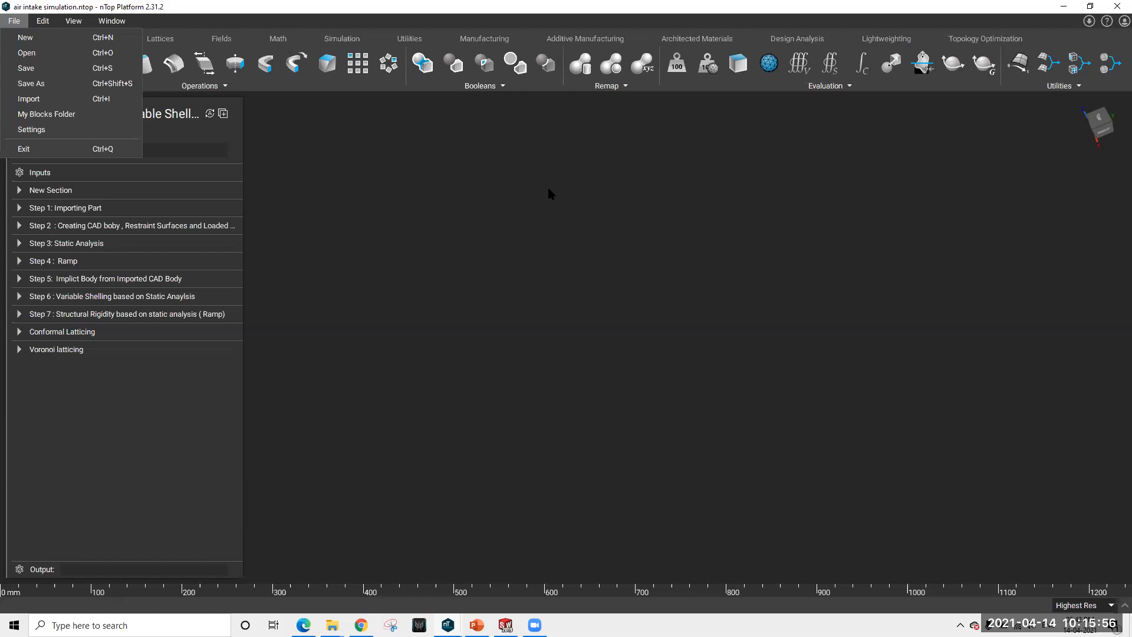
left_click(40, 99)
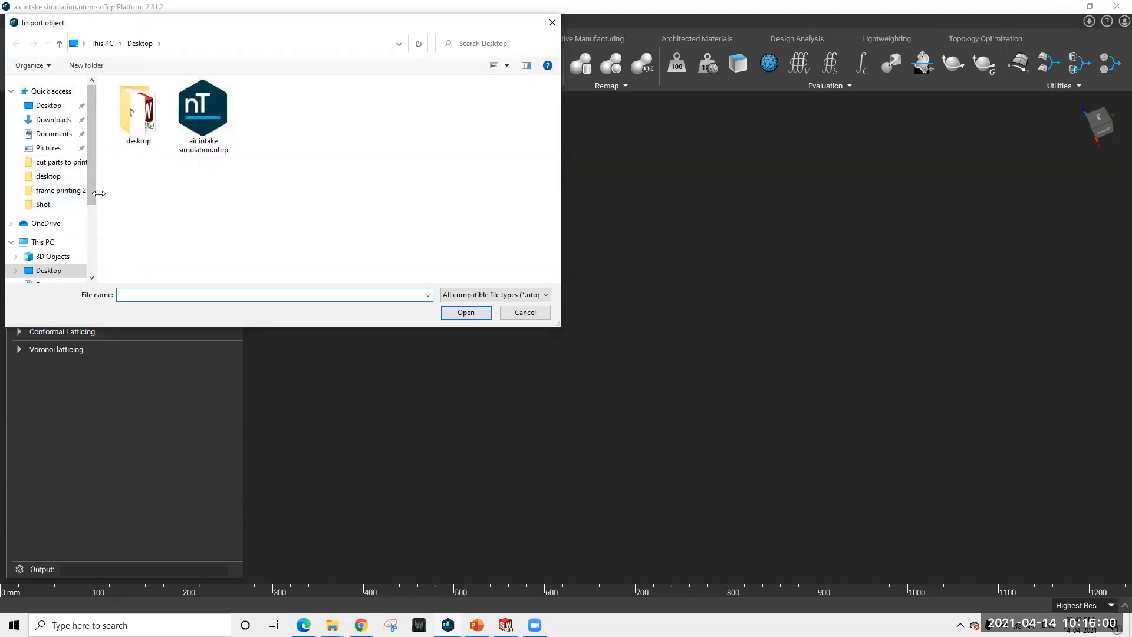
left_click_drag(91, 189, 92, 197)
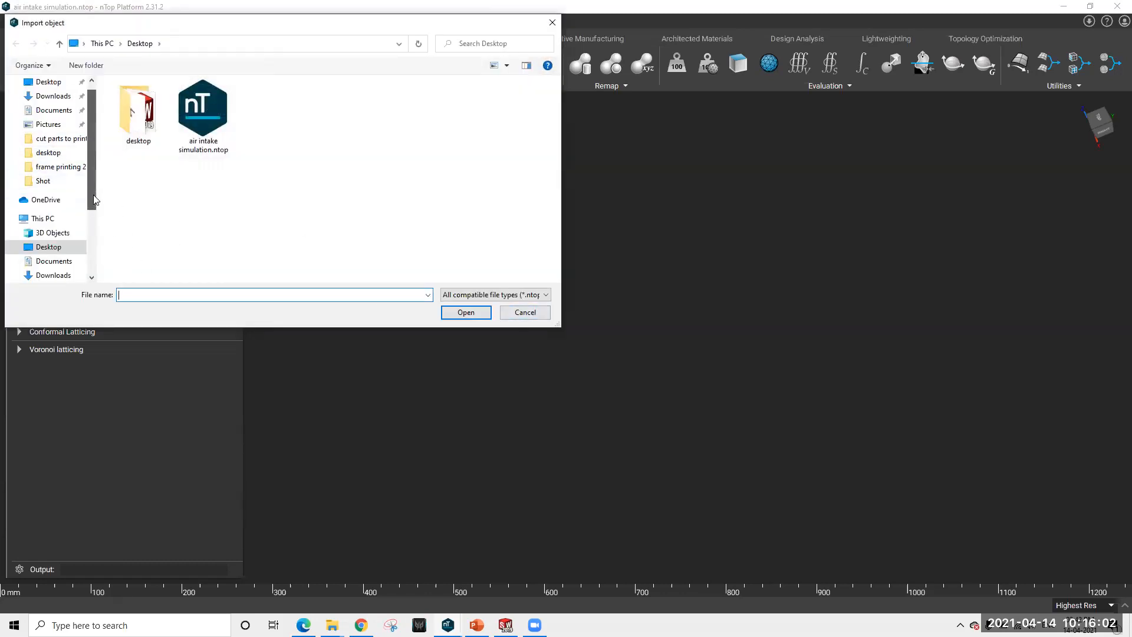
left_click(136, 112)
double_click(149, 130)
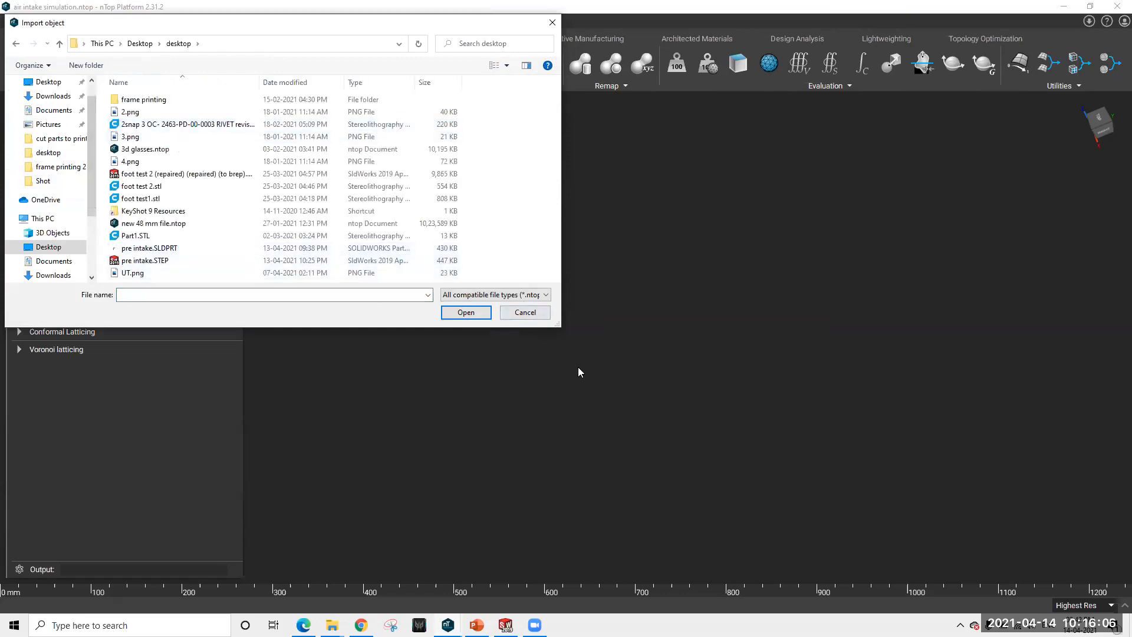
left_click(525, 312)
Import the SolidWorks part pre intake.SLDPRT from the desktop folder and expand New Section to reveal its block
left_click(13, 20)
left_click(29, 99)
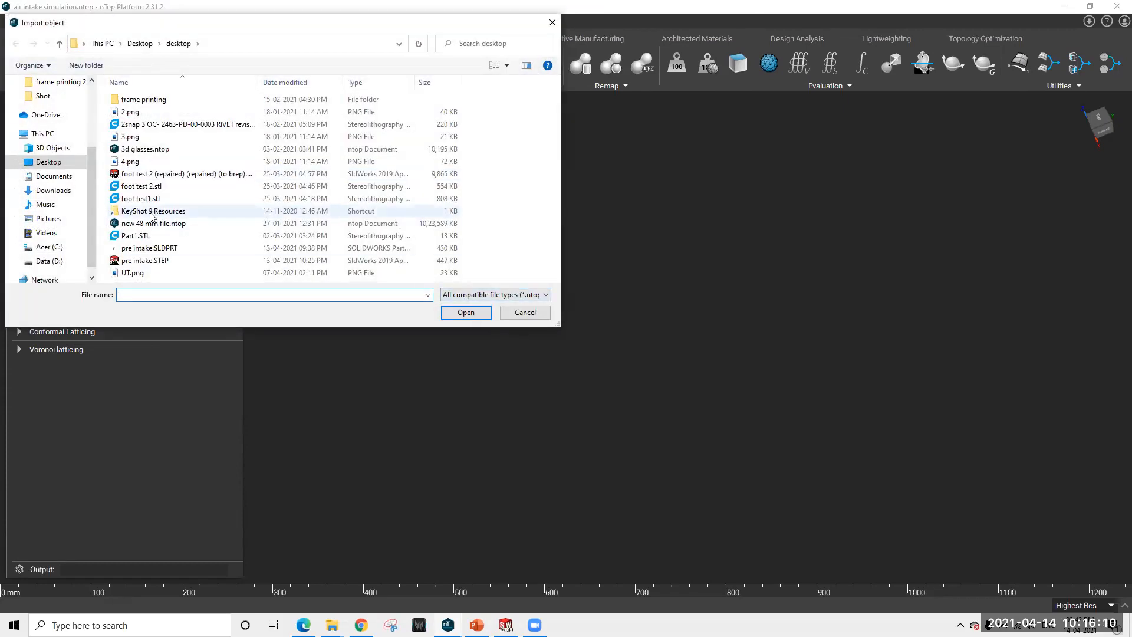
left_click(489, 293)
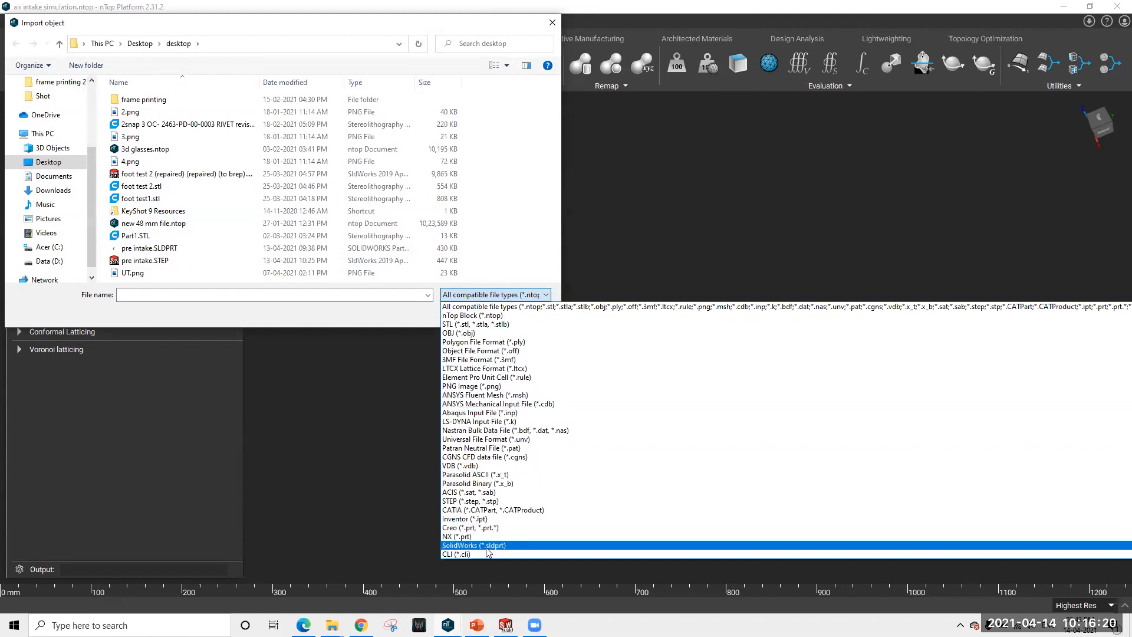
left_click(161, 254)
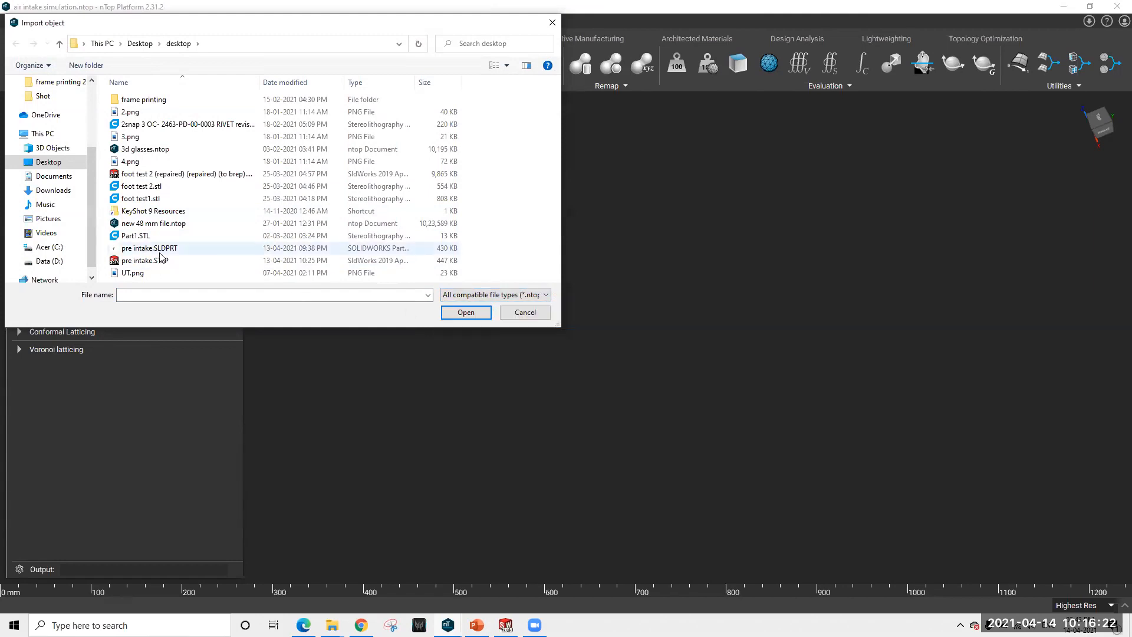
left_click(160, 253)
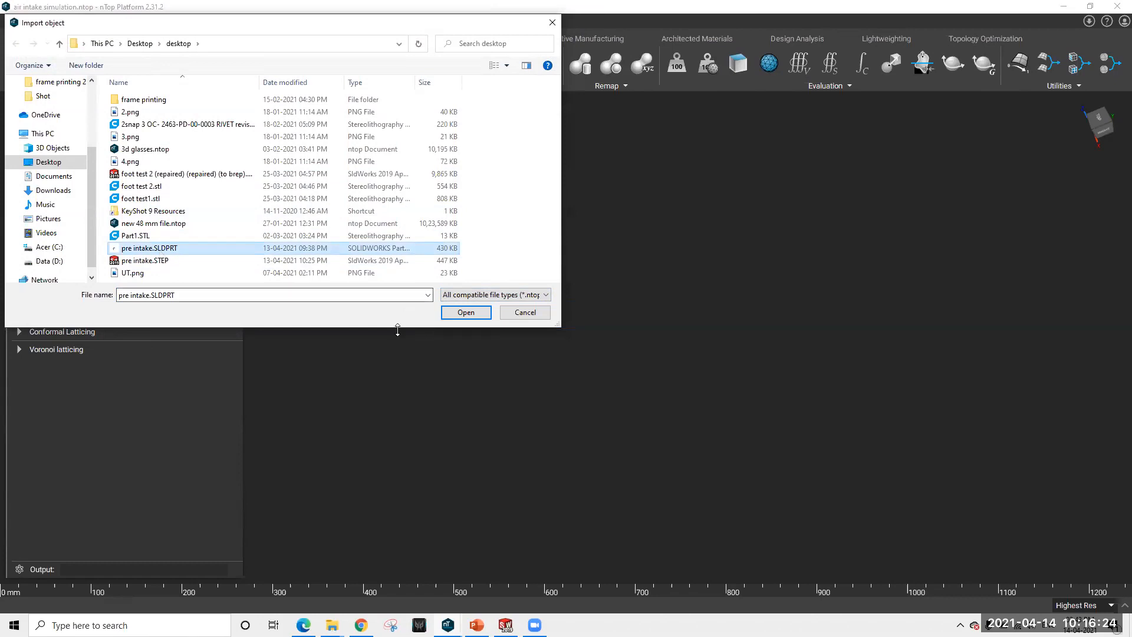
left_click(466, 313)
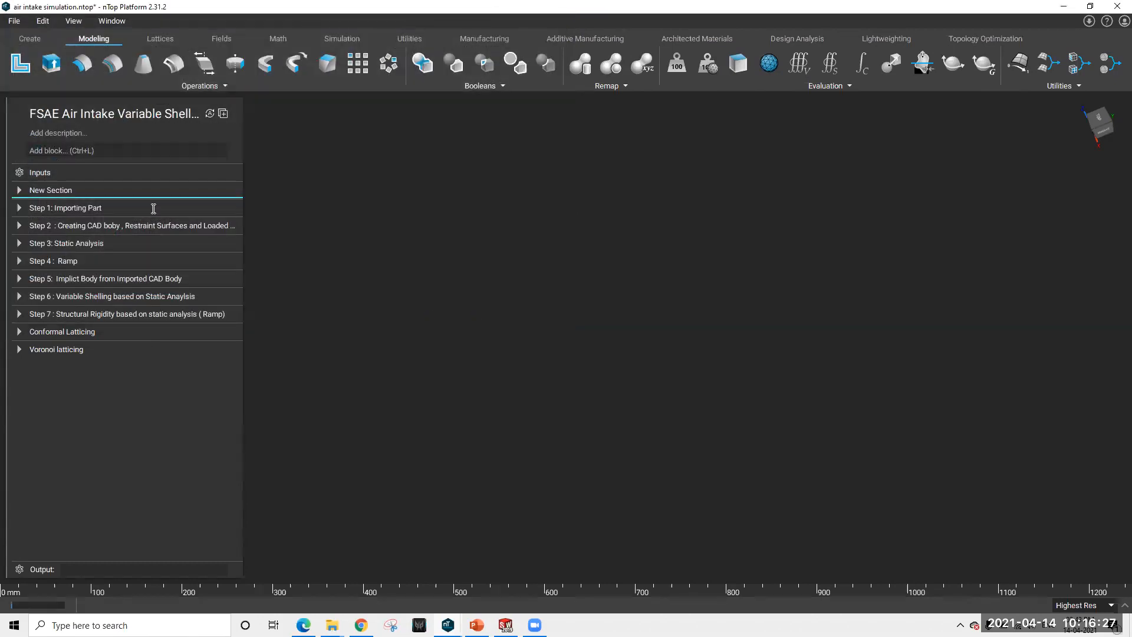
left_click(19, 190)
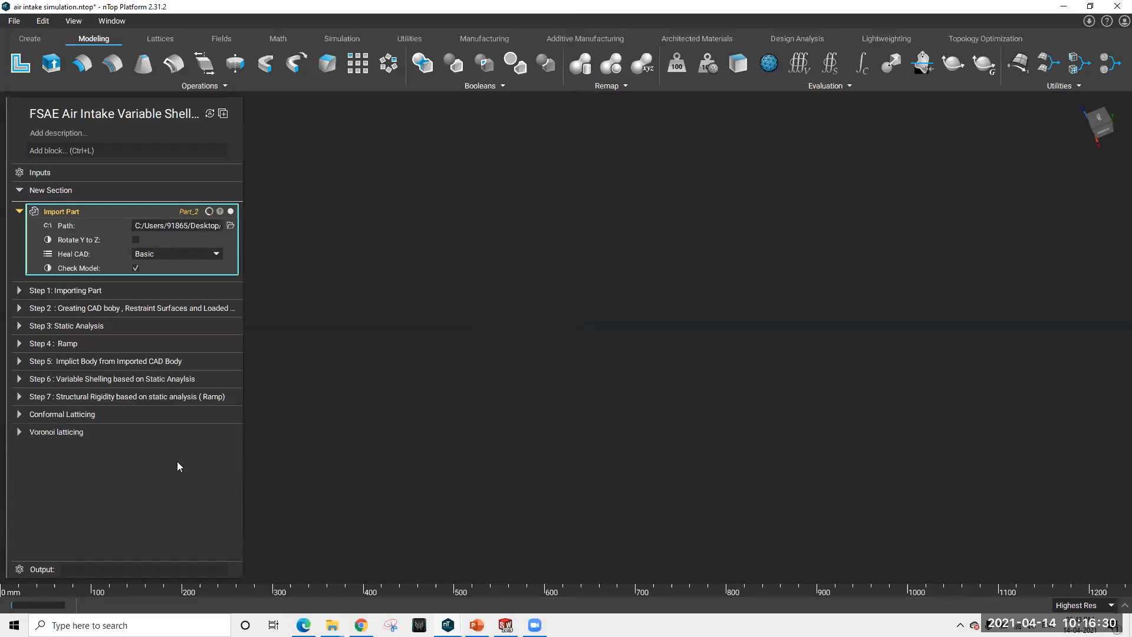
left_click(1097, 608)
left_click(864, 415)
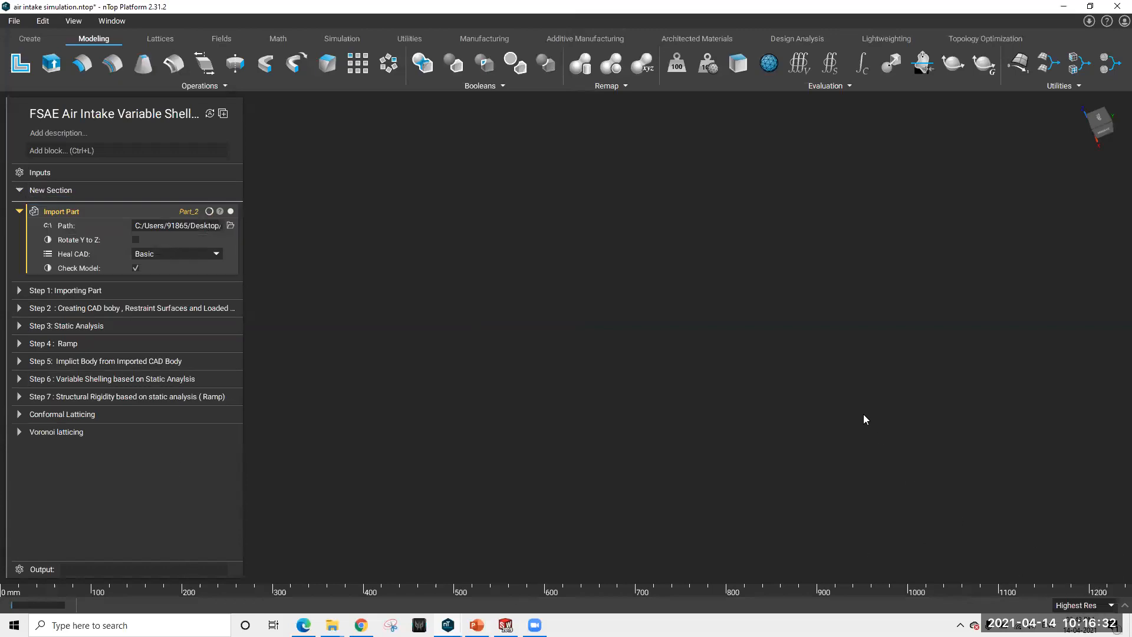
left_click(1109, 608)
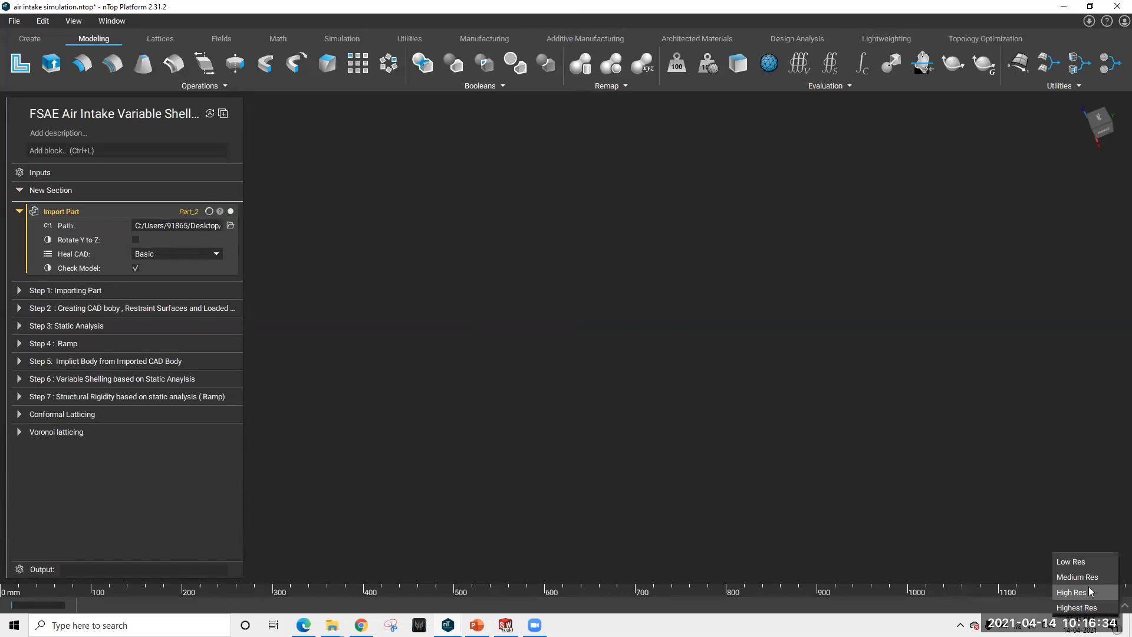
left_click(982, 343)
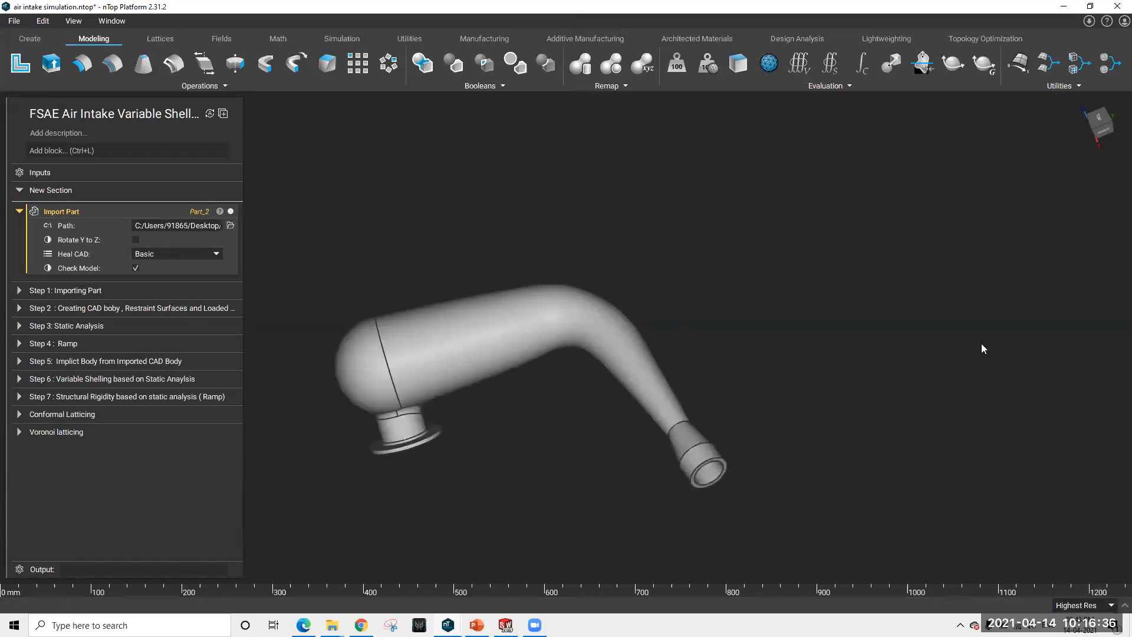
left_click(1085, 606)
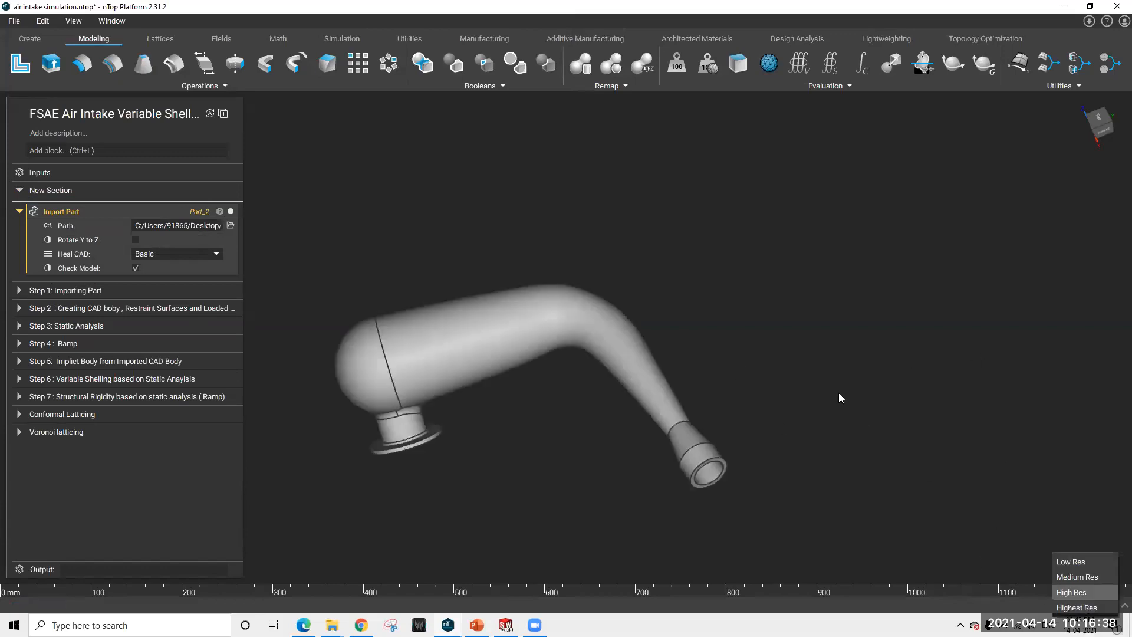
left_click(608, 461)
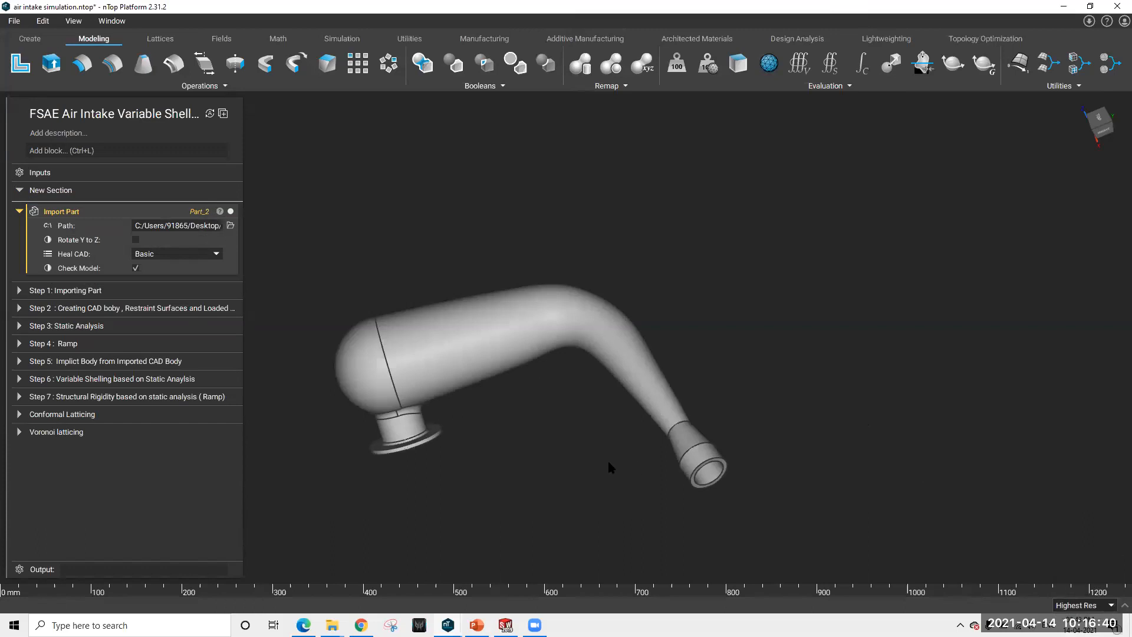
Convert the imported air intake CAD body to an implicit body
scroll(485, 338, "up", 1)
scroll(485, 333, "up", 4)
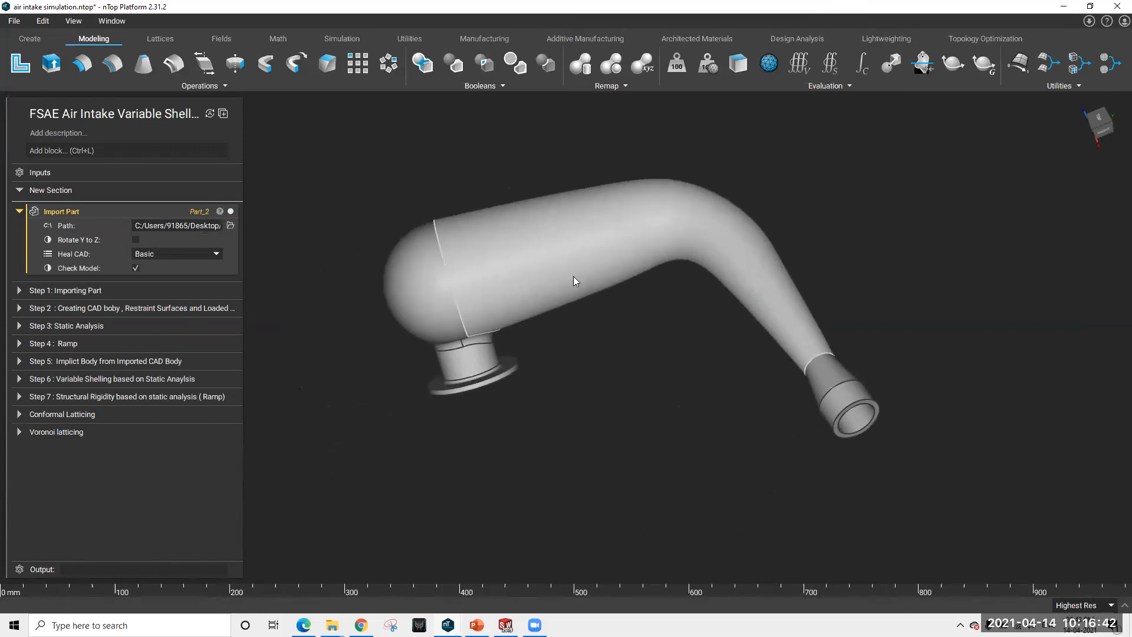
right_click_drag(508, 304, 562, 196)
scroll(560, 191, "down", 2)
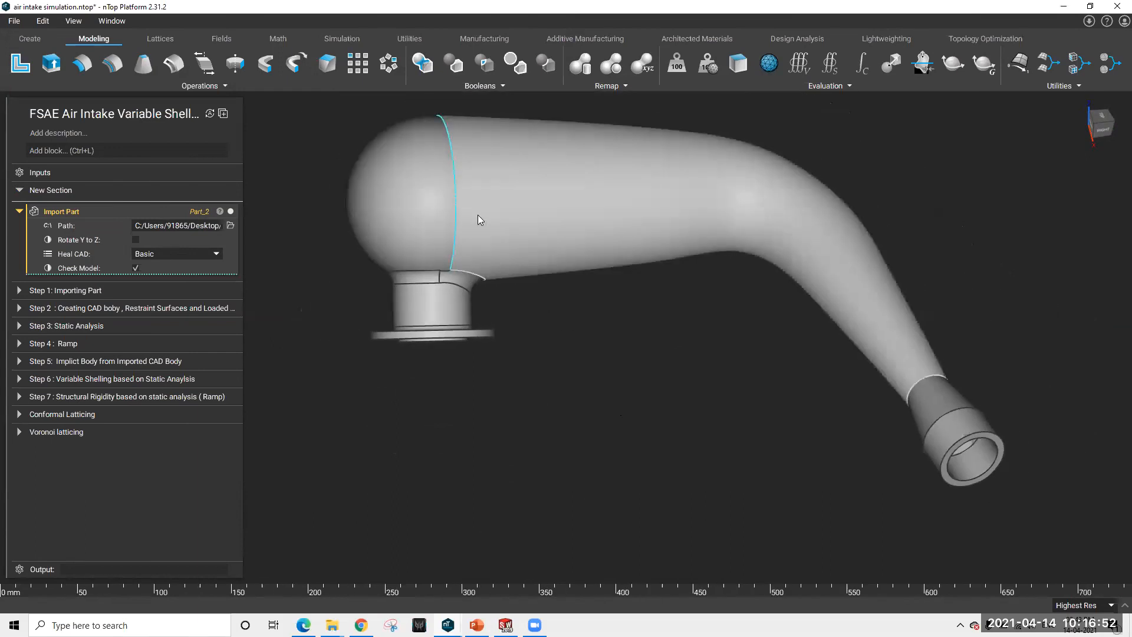
middle_click_drag(480, 217, 480, 263)
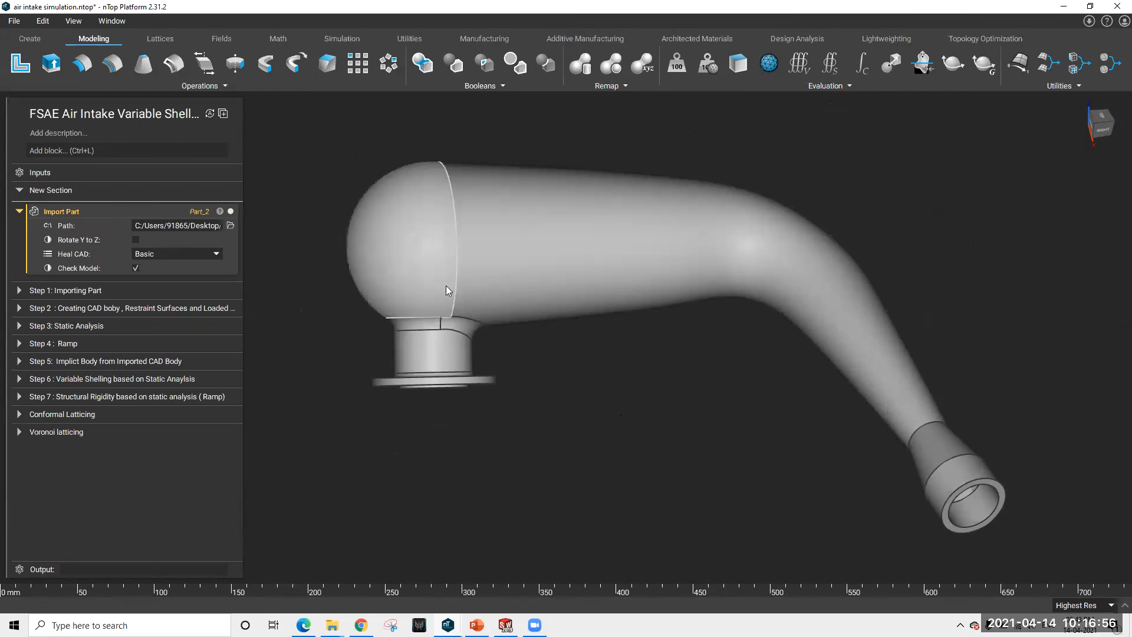
right_click_drag(448, 277, 512, 333)
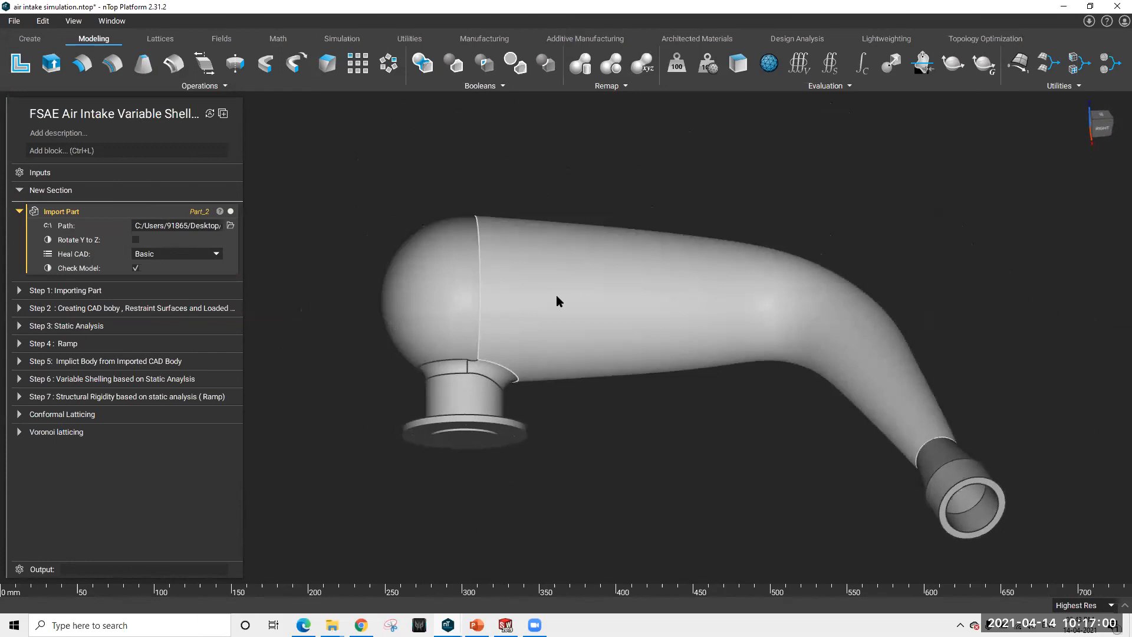
right_click(534, 298)
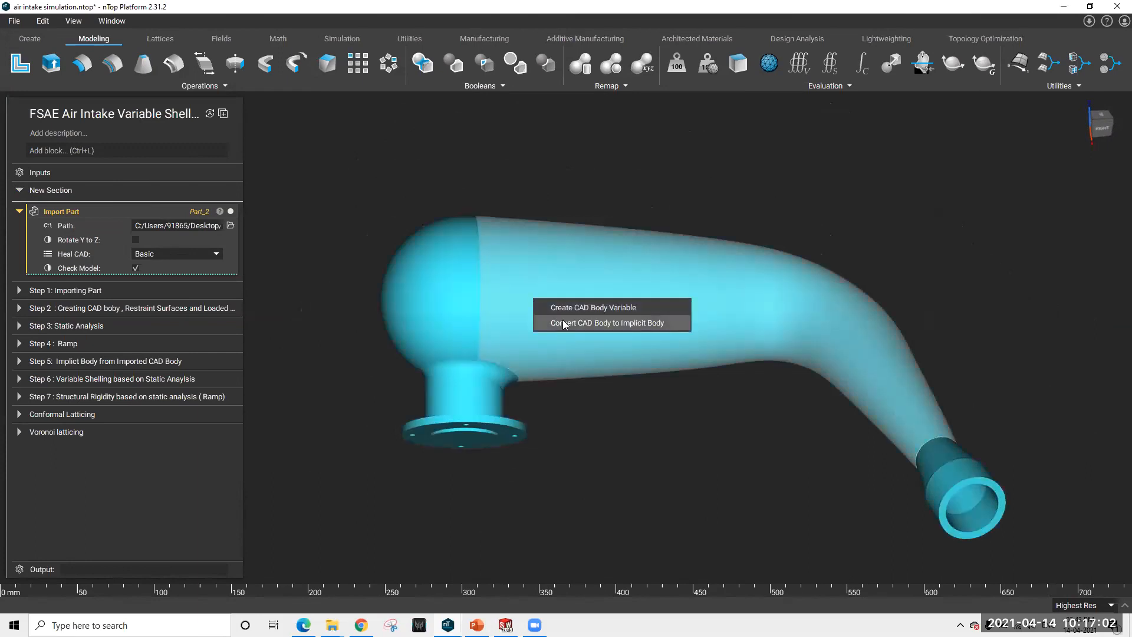
left_click(565, 323)
Hide the imported CAD part and display the converted implicit body in its place
left_click(230, 211)
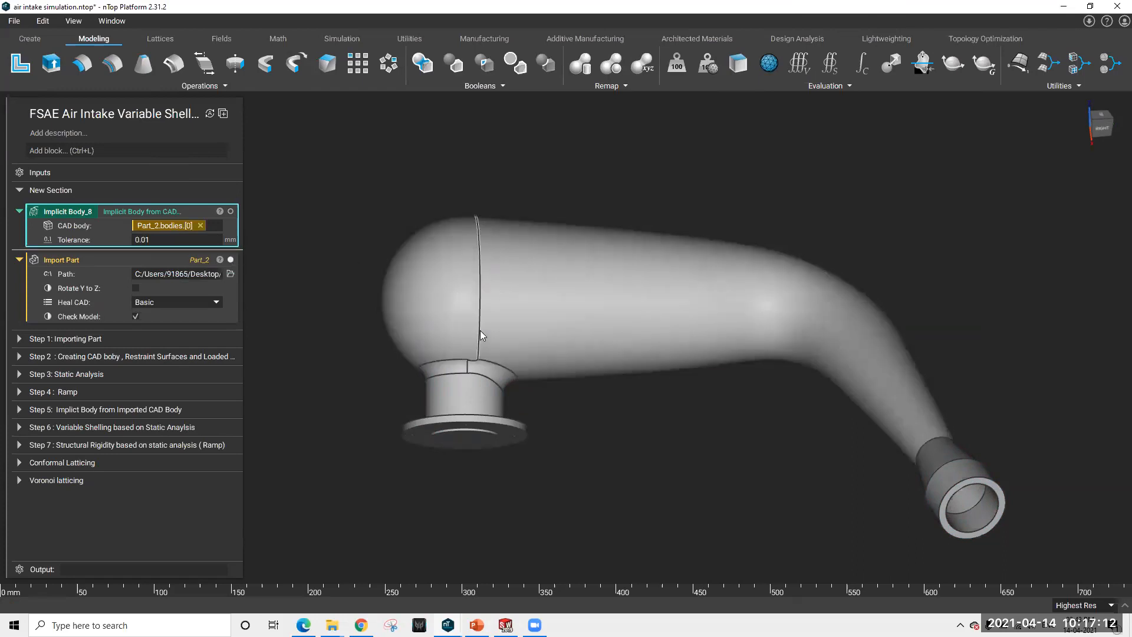
left_click(463, 307)
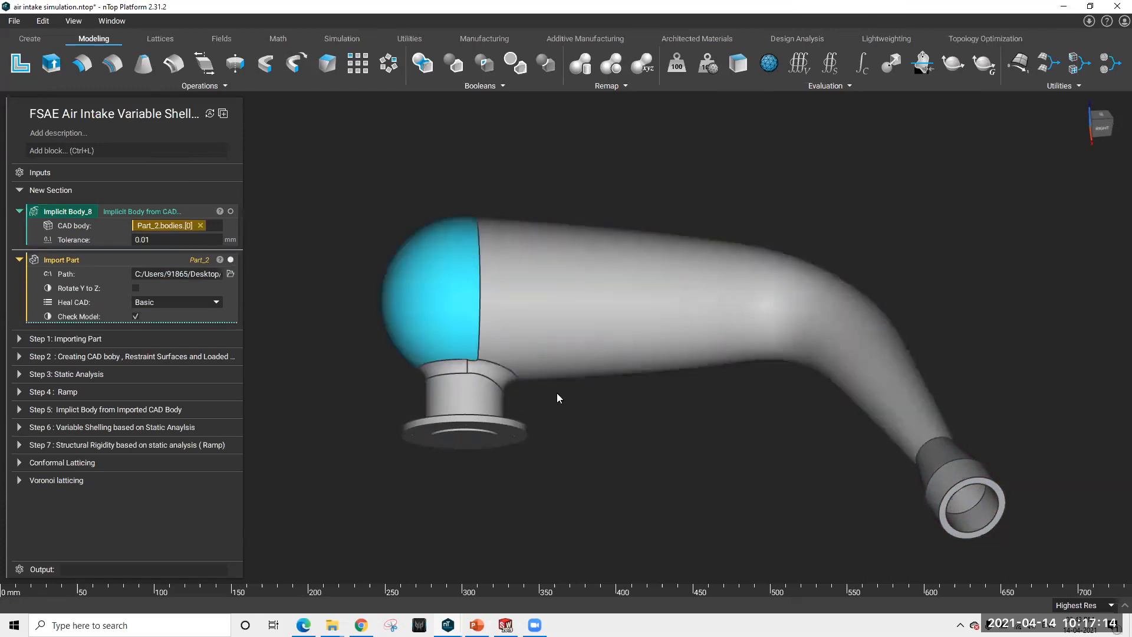
left_click(558, 435)
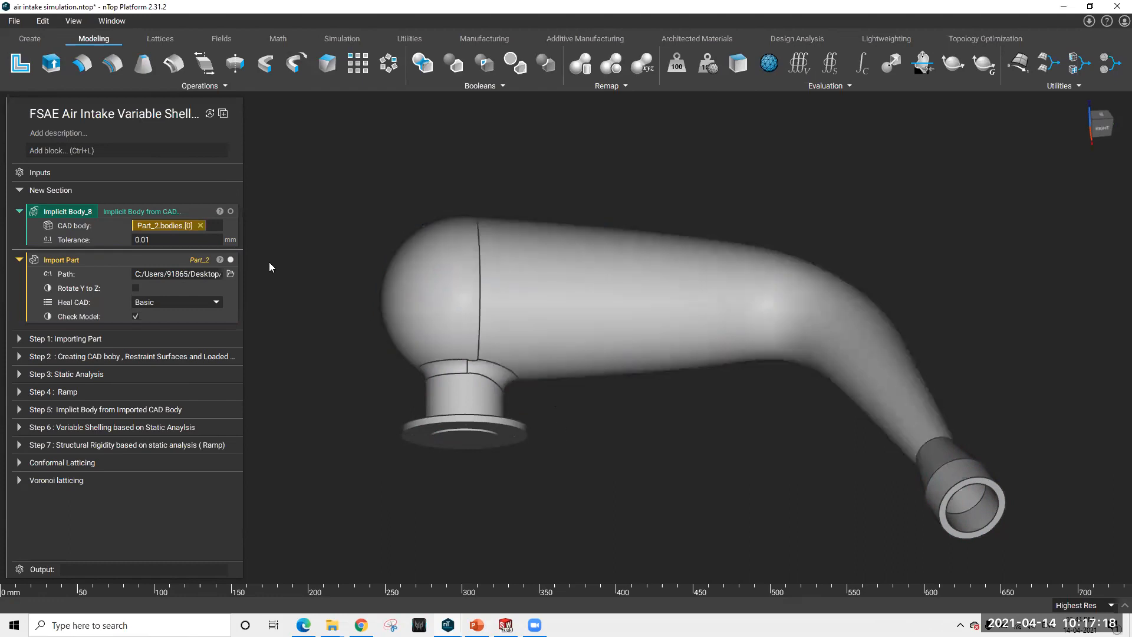
left_click(230, 260)
left_click(231, 211)
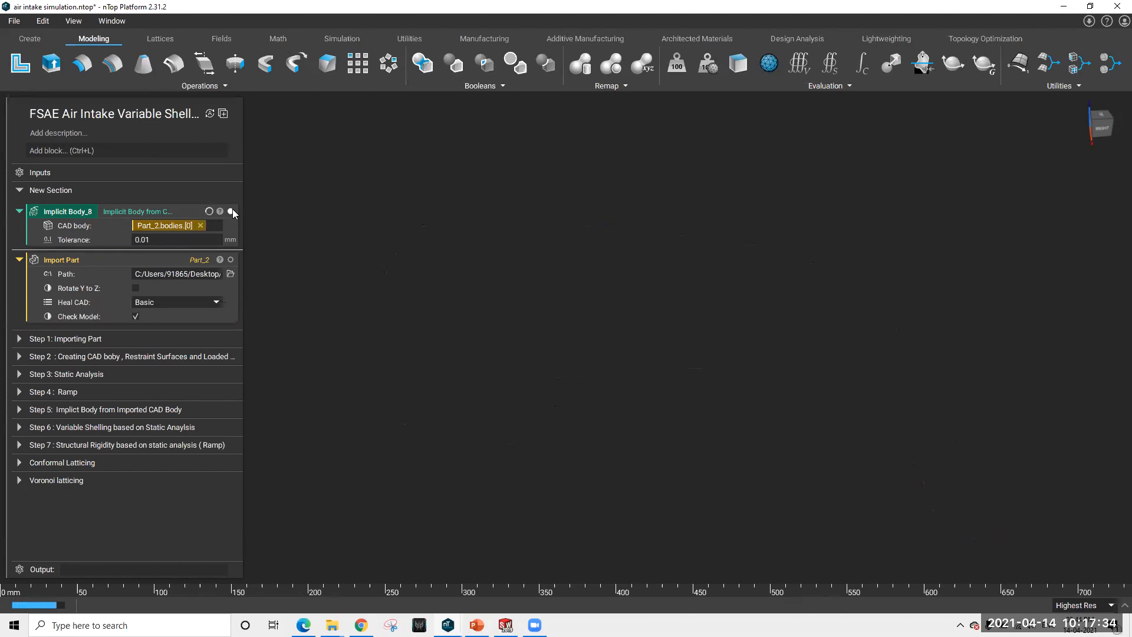
Set the display resolution to High Res and inspect the implicit air intake body from several angles
left_click(1079, 601)
left_click(1073, 593)
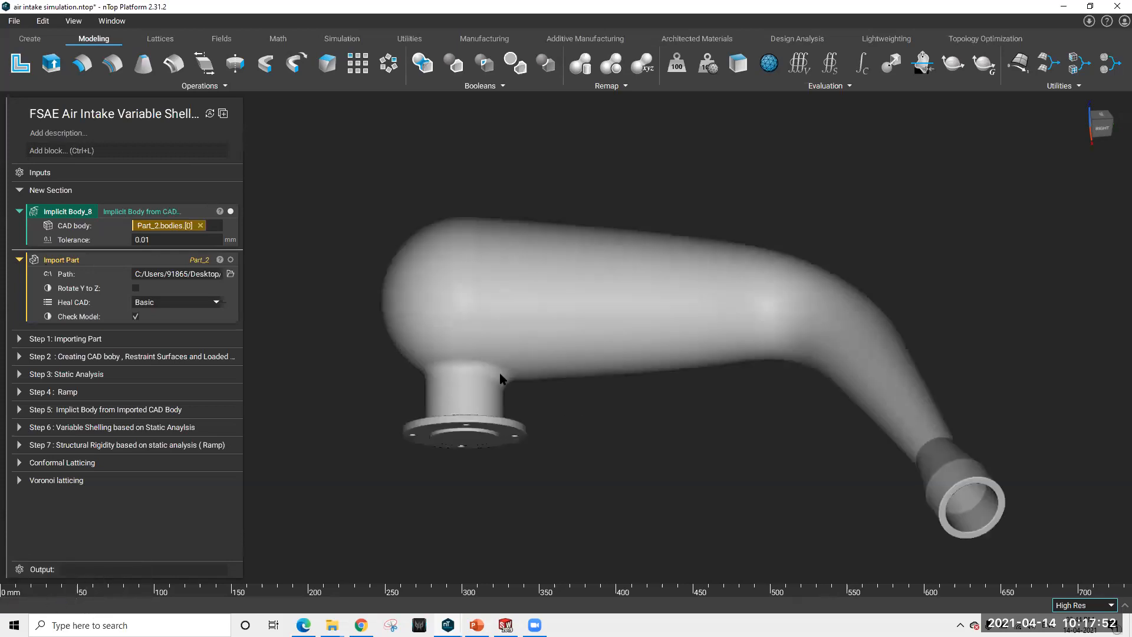
scroll(500, 378, "up", 3)
left_click(497, 350)
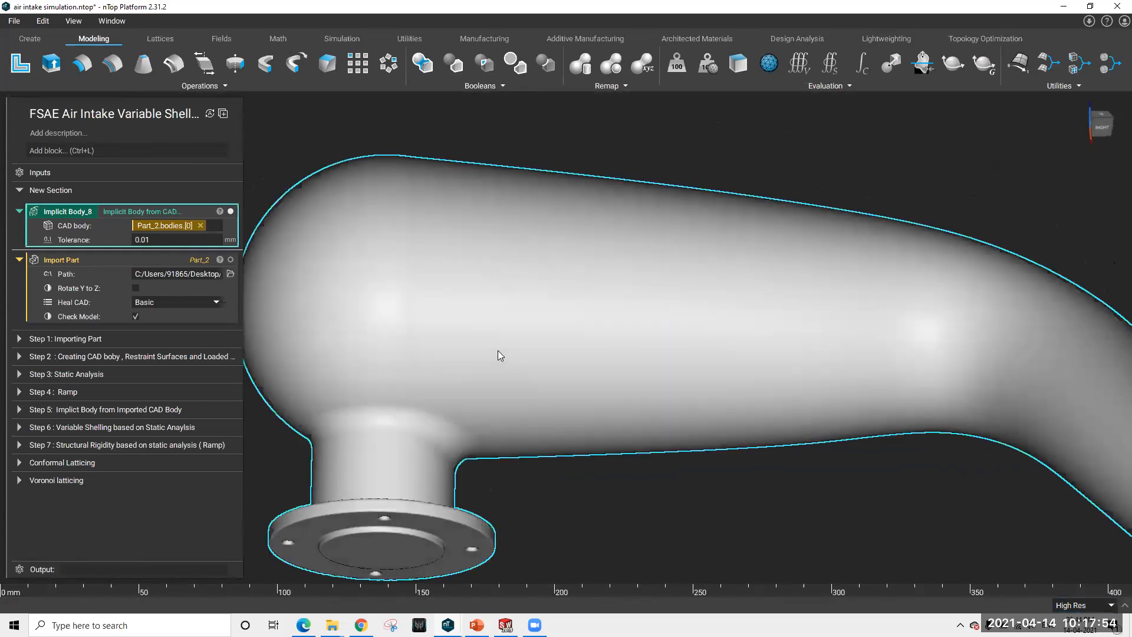
scroll(498, 354, "down", 5)
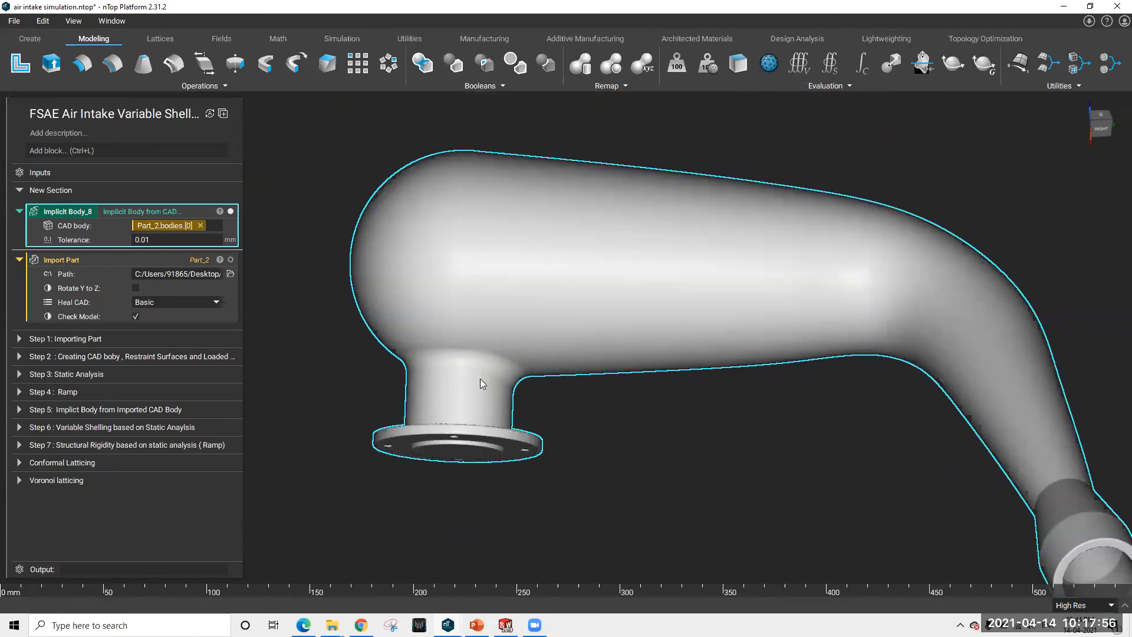
mouse_move(636, 295)
right_mouse_down()
mouse_move(559, 301)
mouse_move(617, 291)
right_mouse_up()
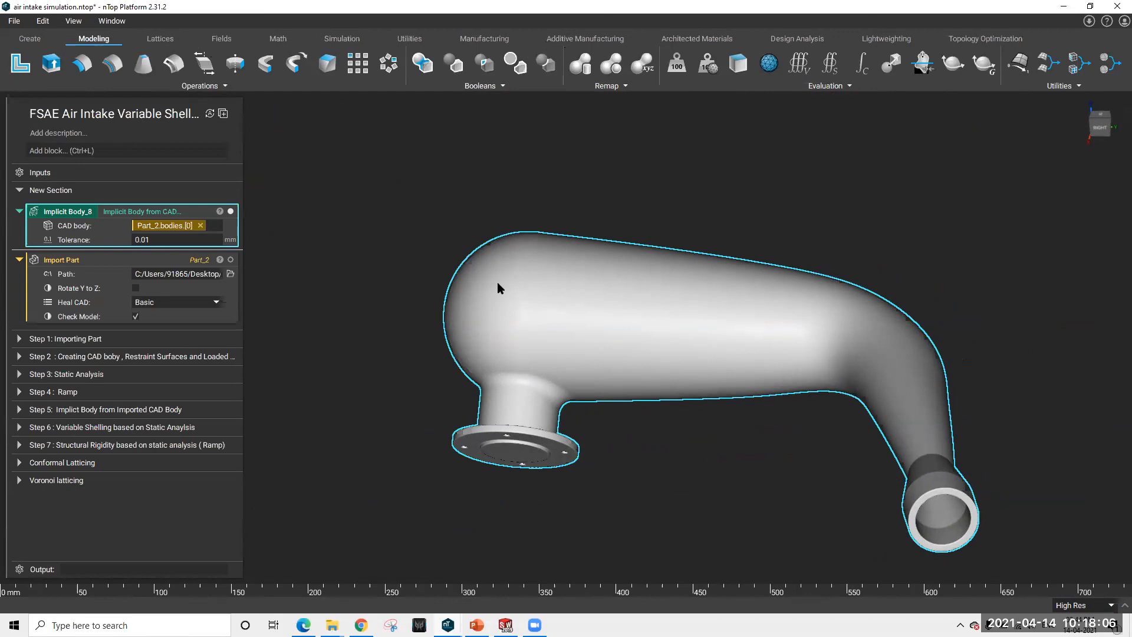
scroll(671, 329, "up", 2)
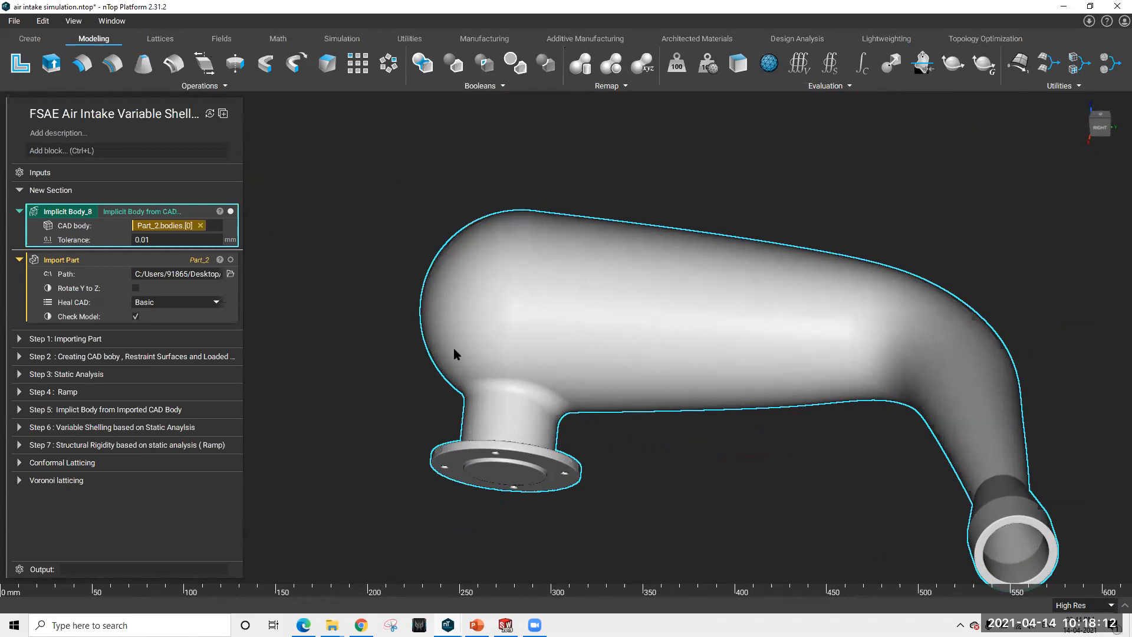
mouse_move(588, 326)
right_mouse_down()
mouse_move(579, 295)
mouse_move(587, 336)
right_mouse_up()
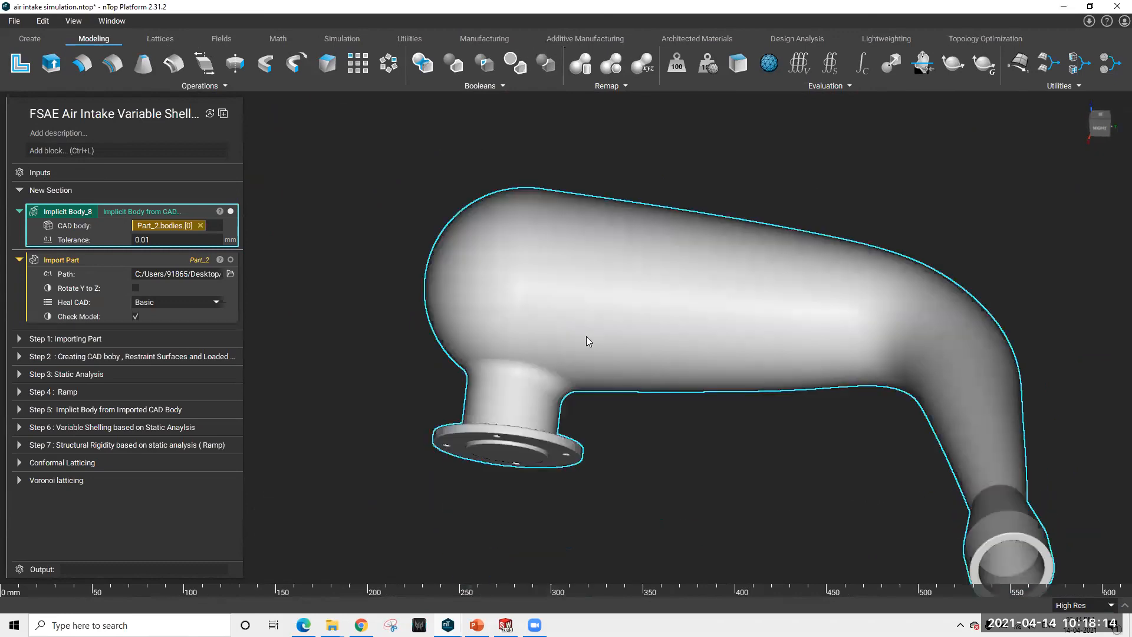
Hide the implicit body, then collapse New Section and expand the Step 1: Importing Part section
left_click(231, 211)
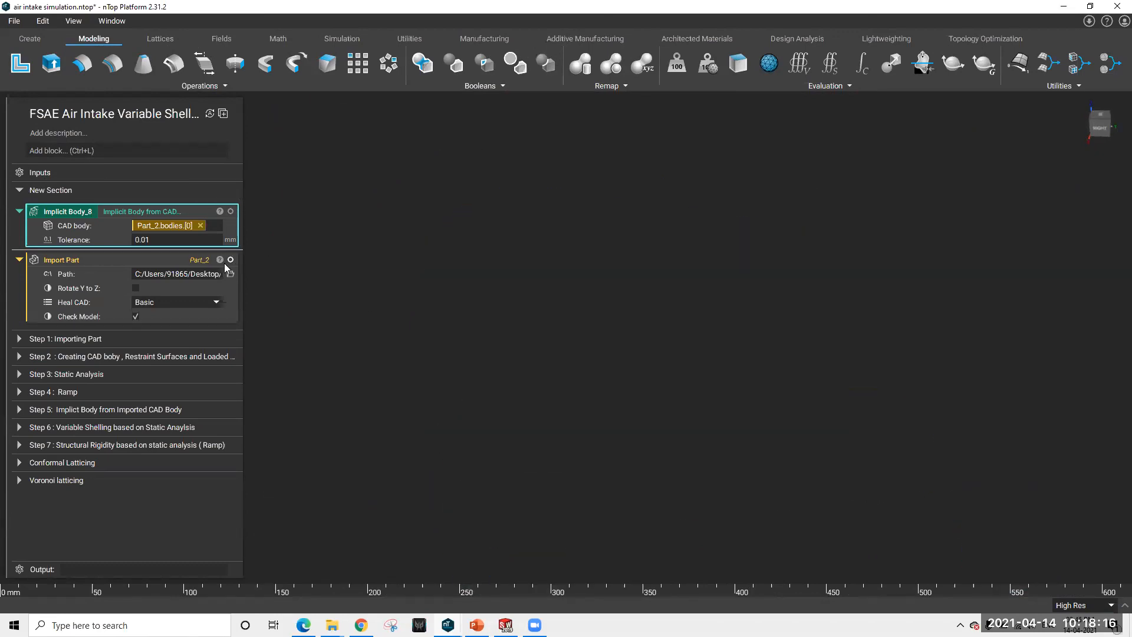
left_click(19, 190)
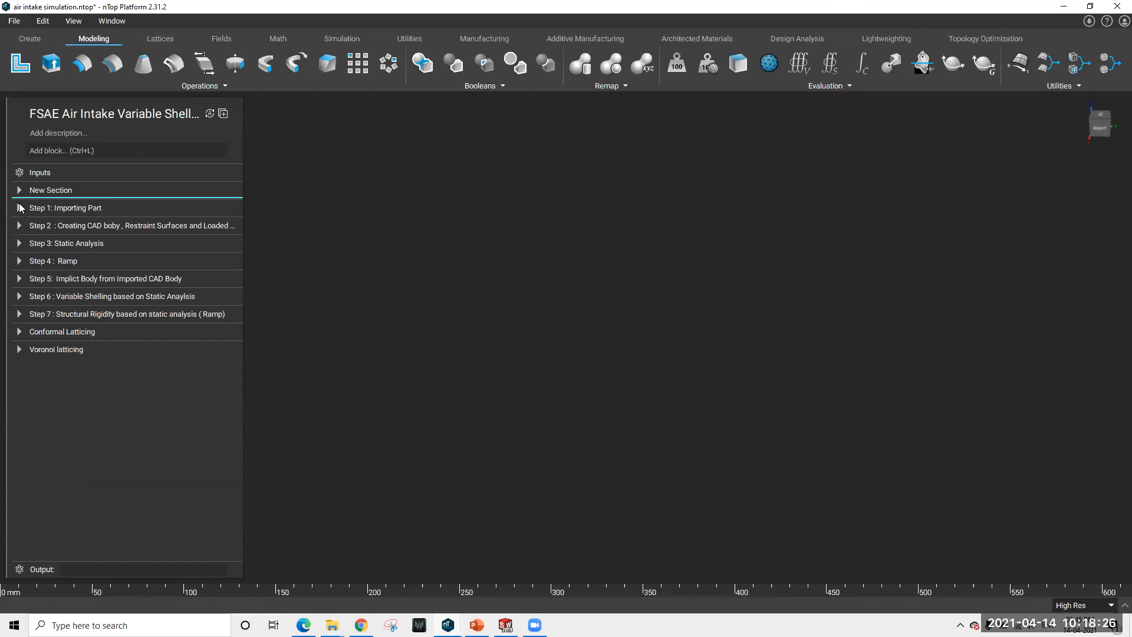
left_click(20, 207)
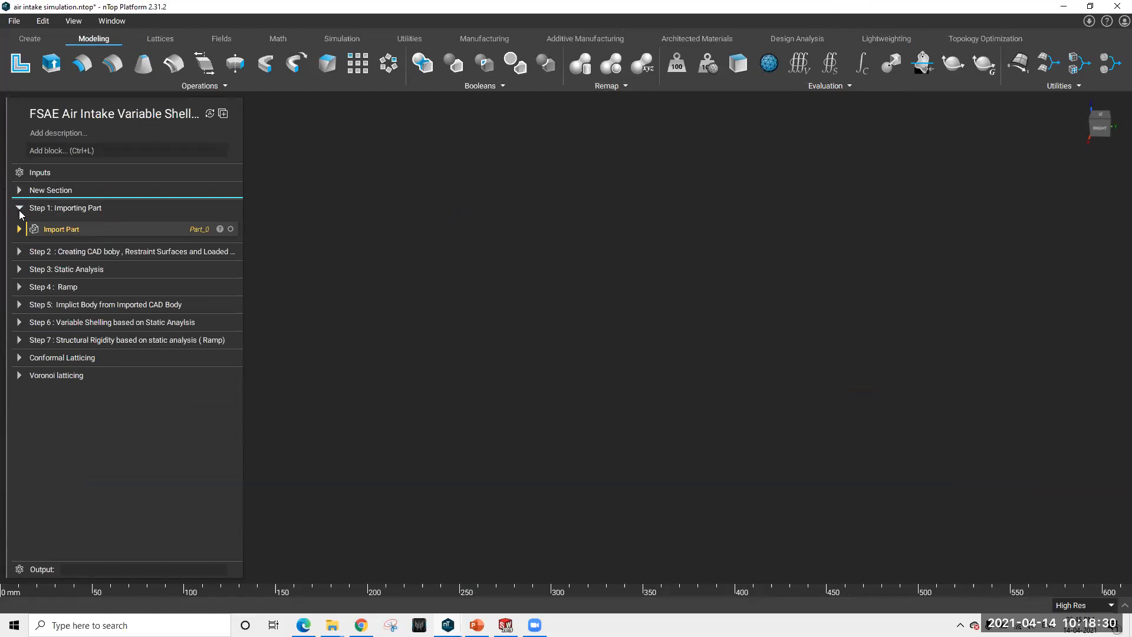
left_click(19, 210)
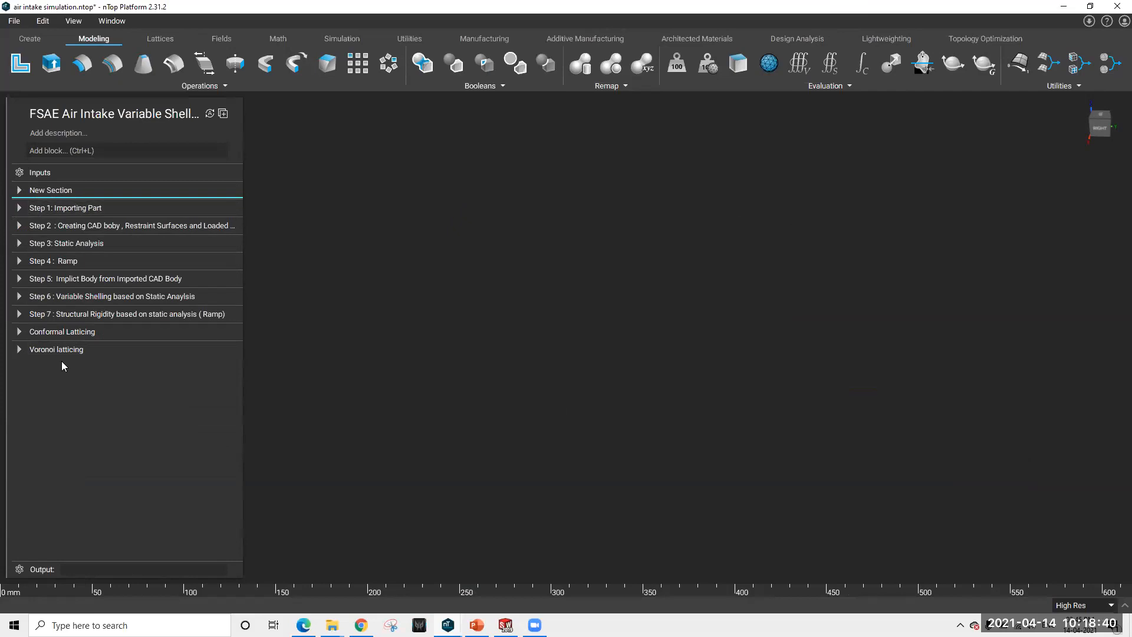
left_click(19, 207)
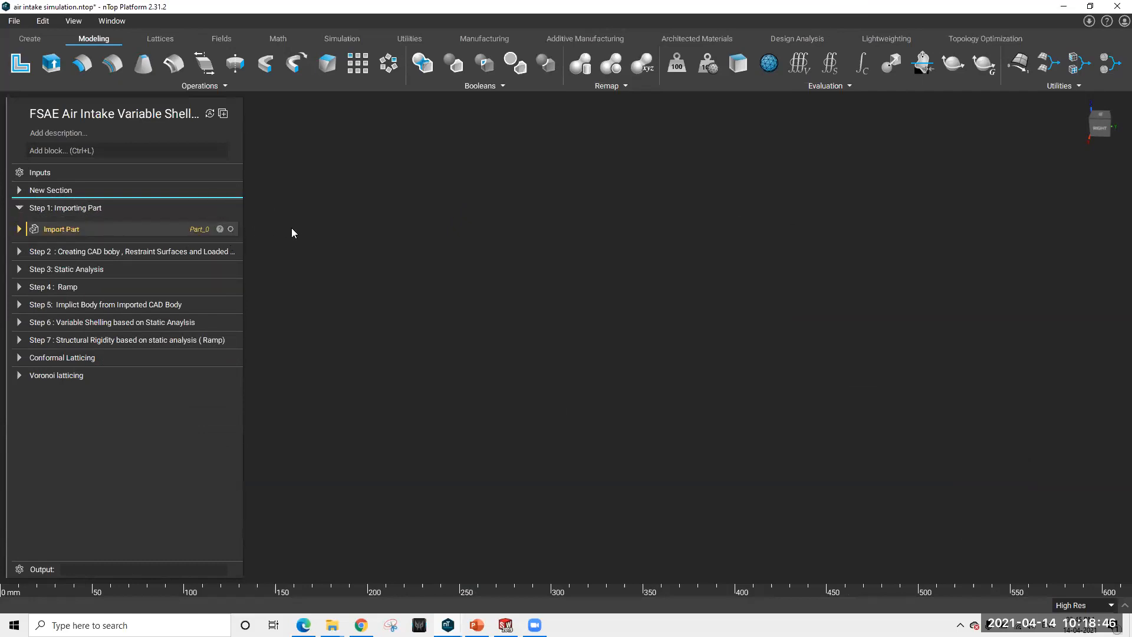
left_click(19, 209)
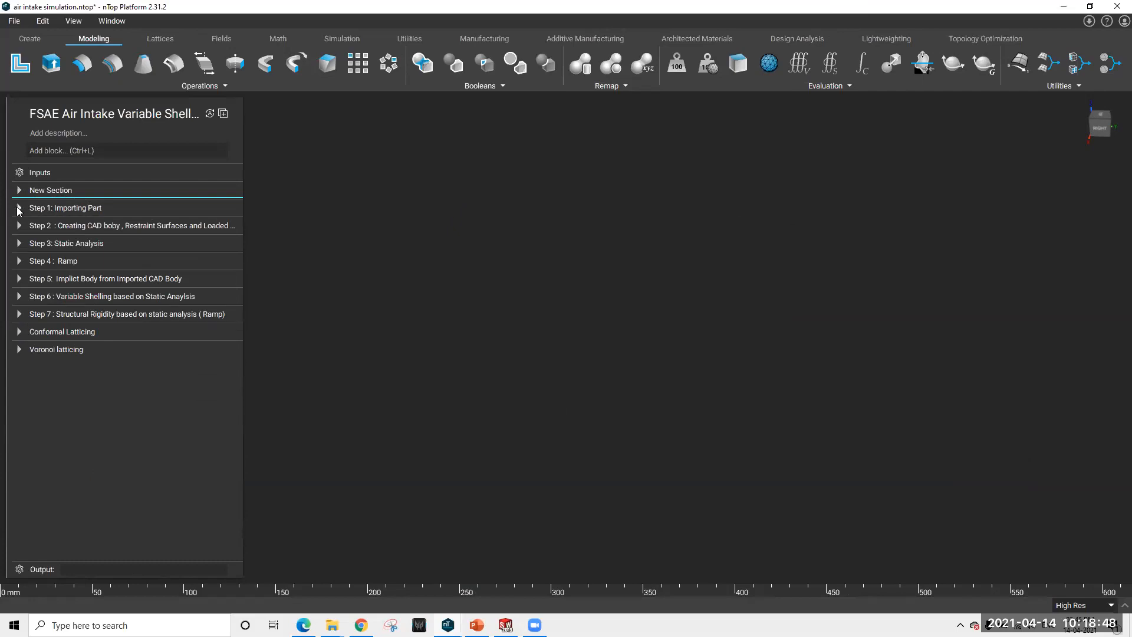
left_click(19, 208)
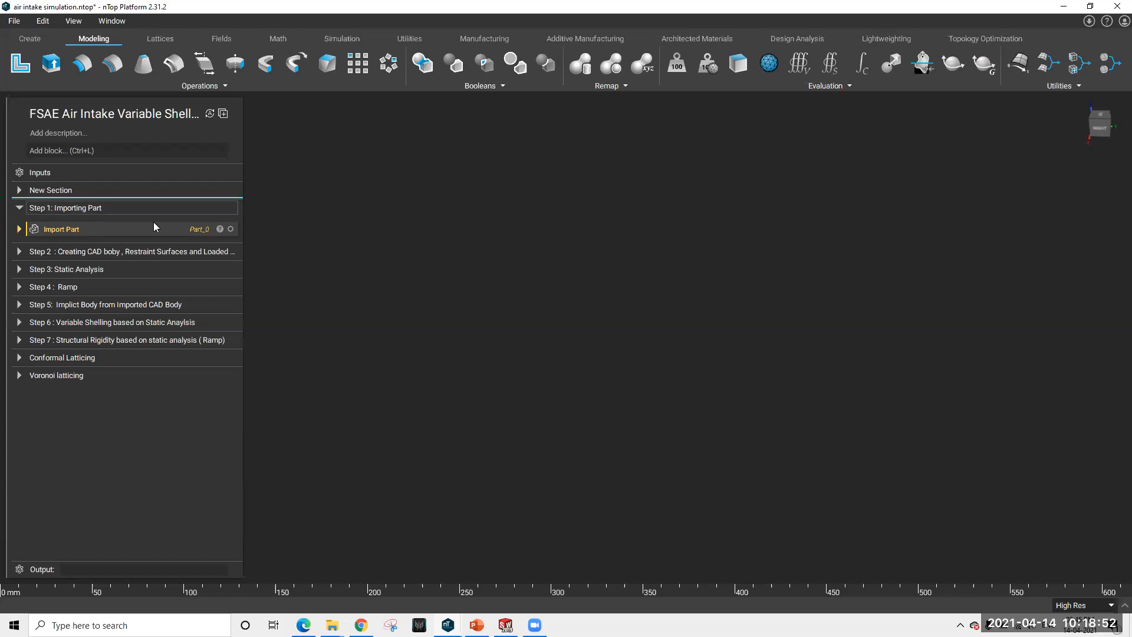
Toggle the display of the imported part on and off, and expand the Import Part block to view its import settings
left_click(230, 230)
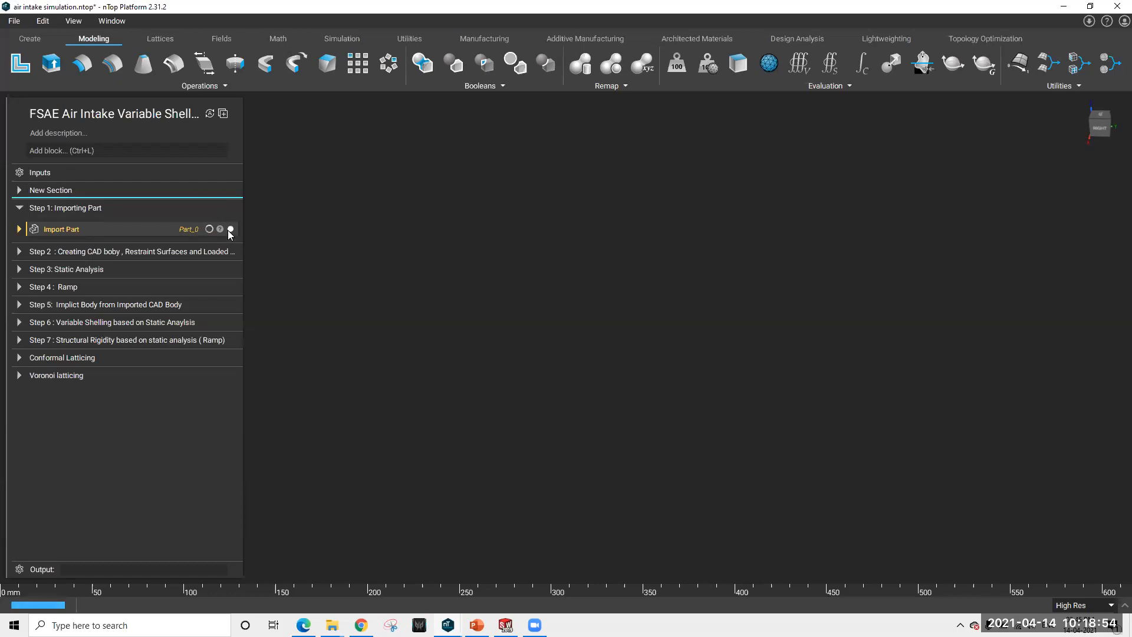
left_click(231, 230)
left_click(20, 230)
left_click(19, 230)
left_click(19, 230)
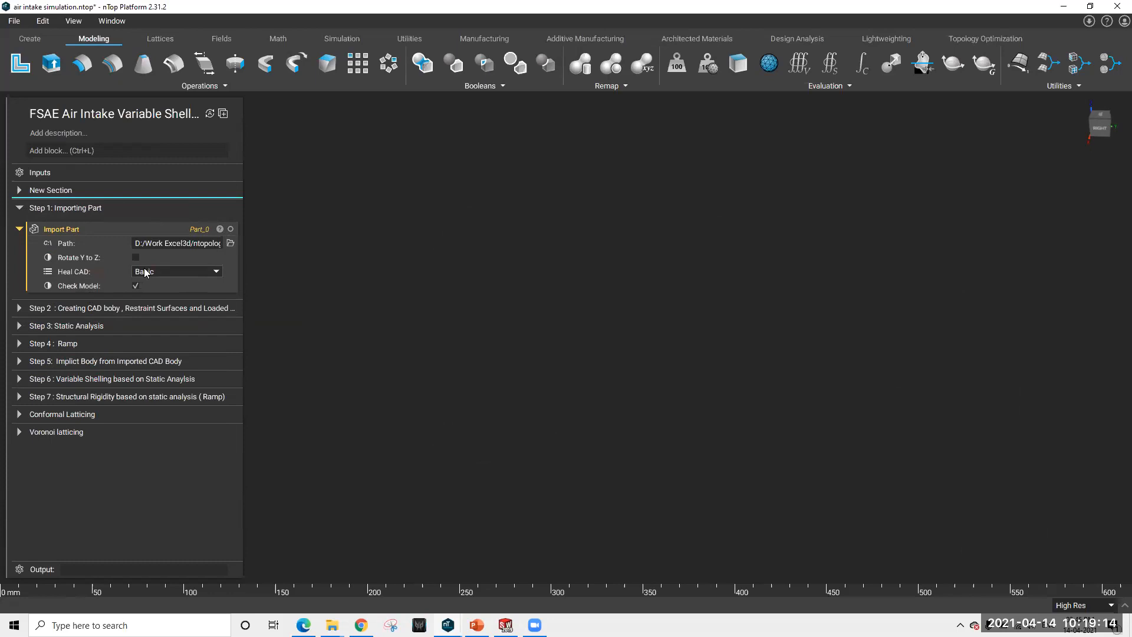
Review the Import Part block's information, properties, display and comment details, then close them
left_click(140, 228)
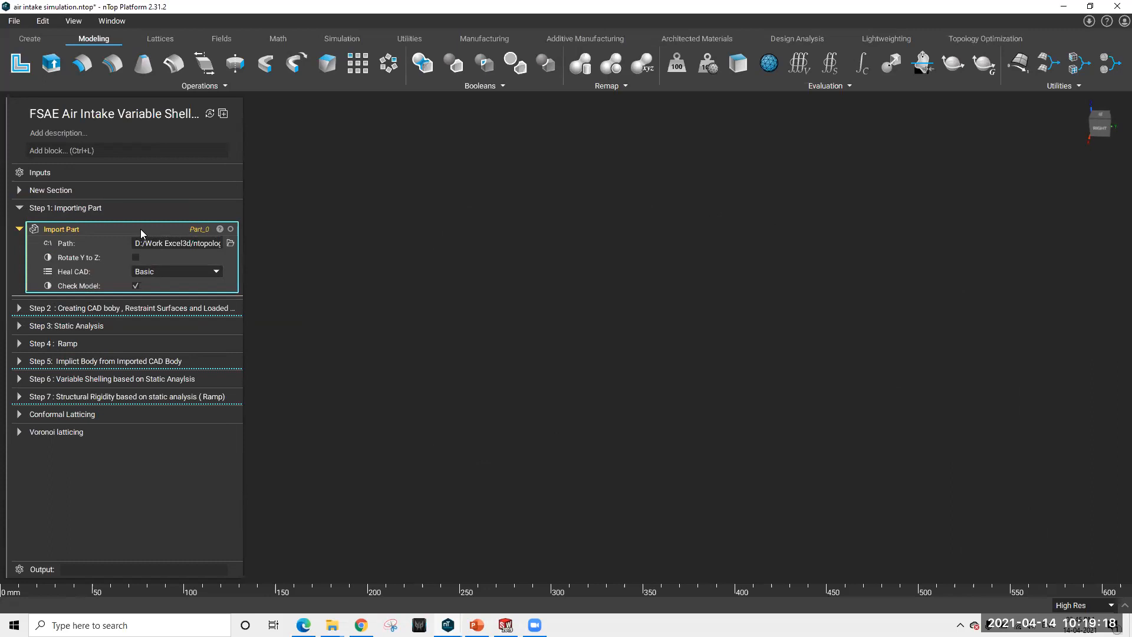
left_click(220, 231)
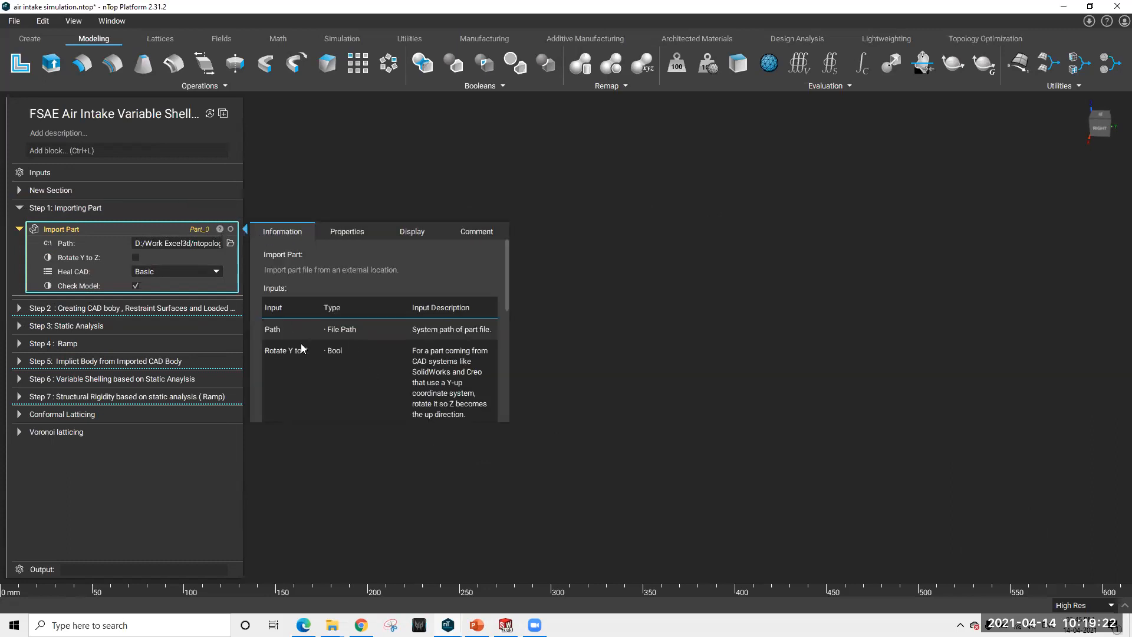
scroll(399, 335, "down", 5)
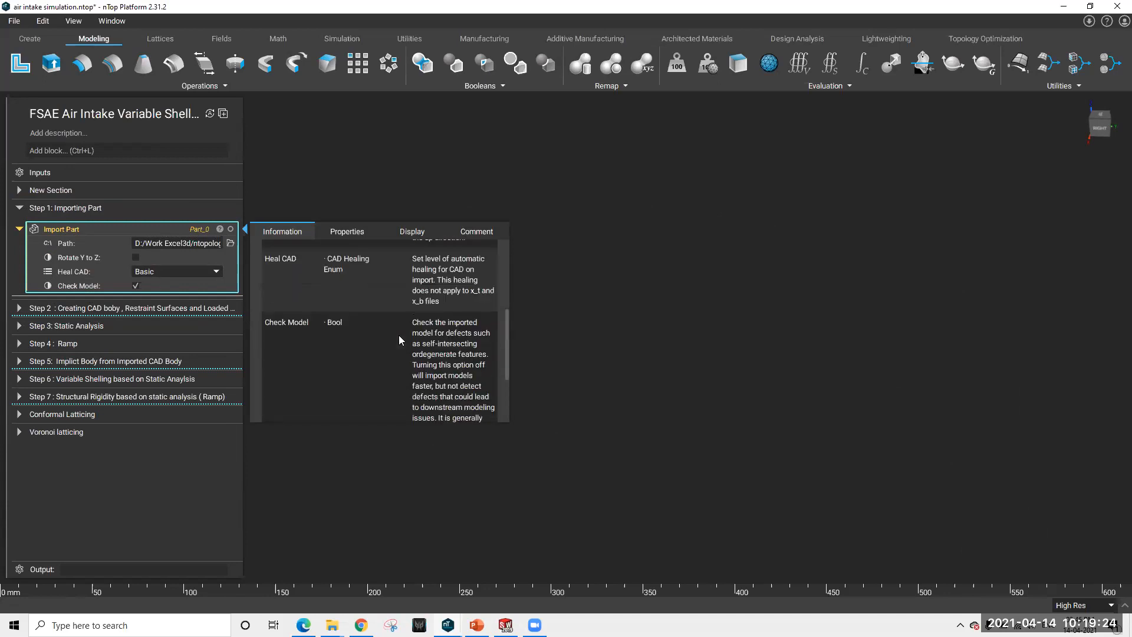
left_click(350, 234)
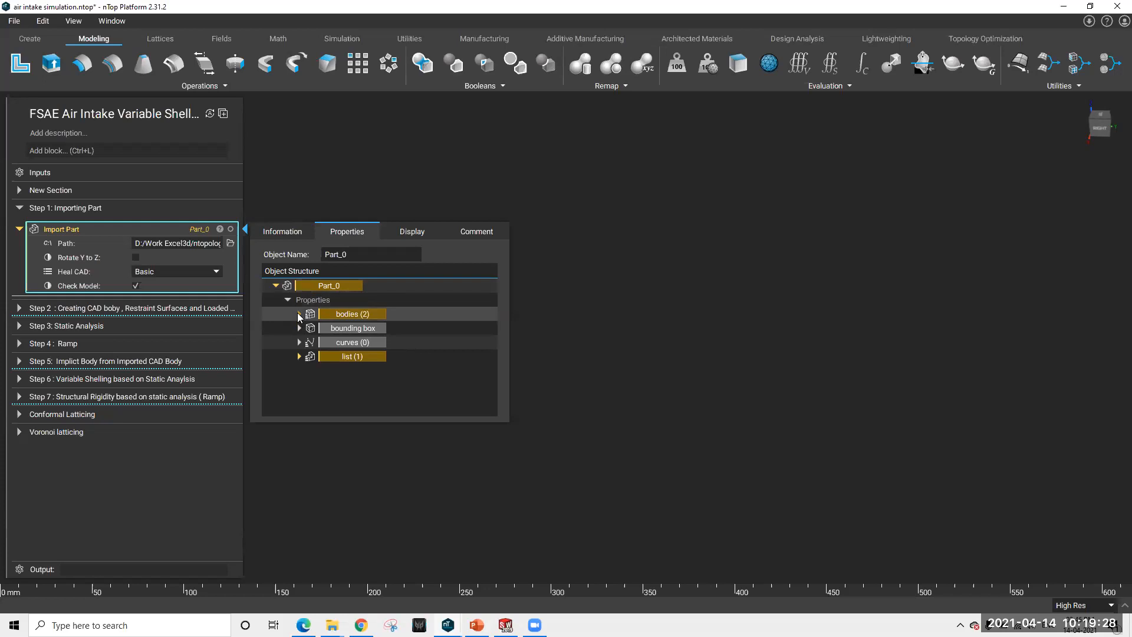
left_click(409, 232)
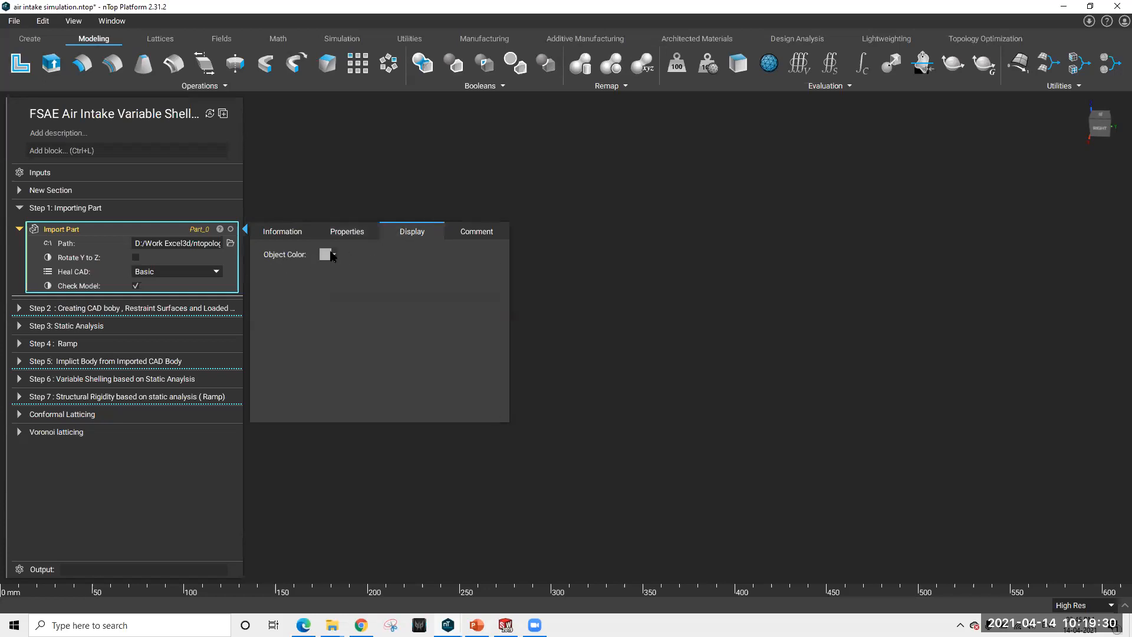
left_click(465, 233)
left_click(285, 254)
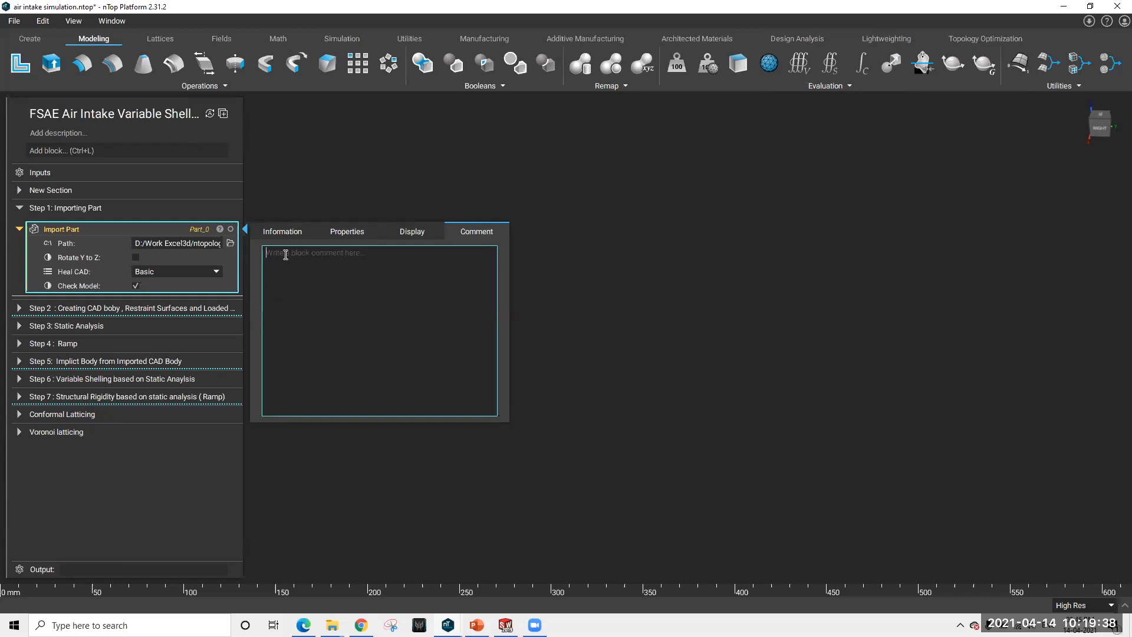
left_click(247, 230)
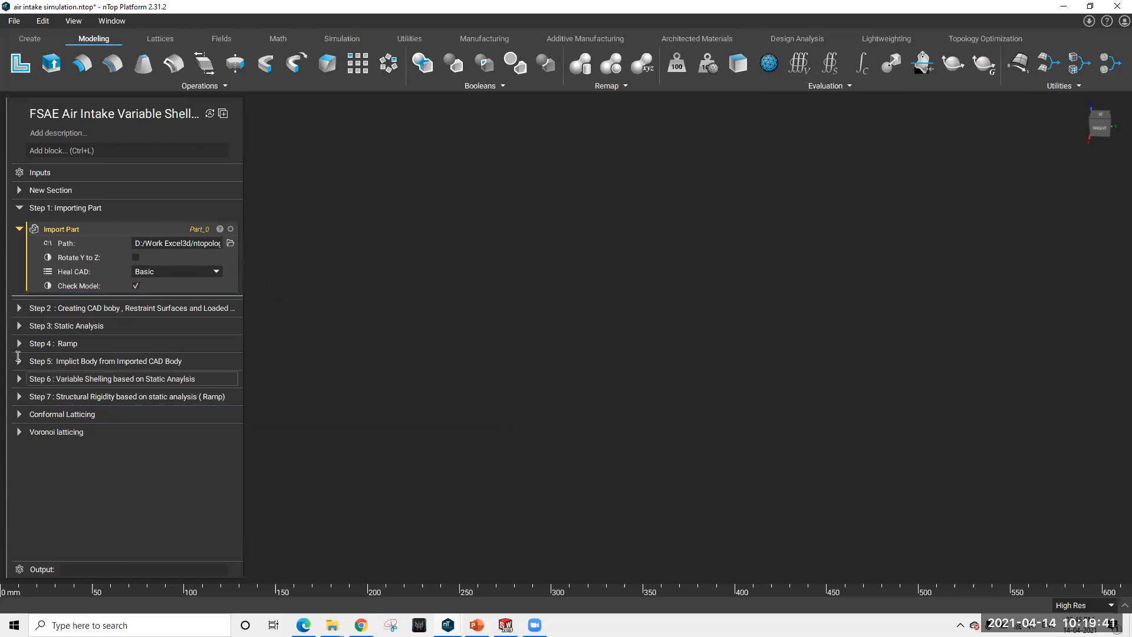
Collapse the Import Part block, expand the Step 2 section and display the CAD body from Import to inspect its faces
left_click(235, 228)
left_click(235, 228)
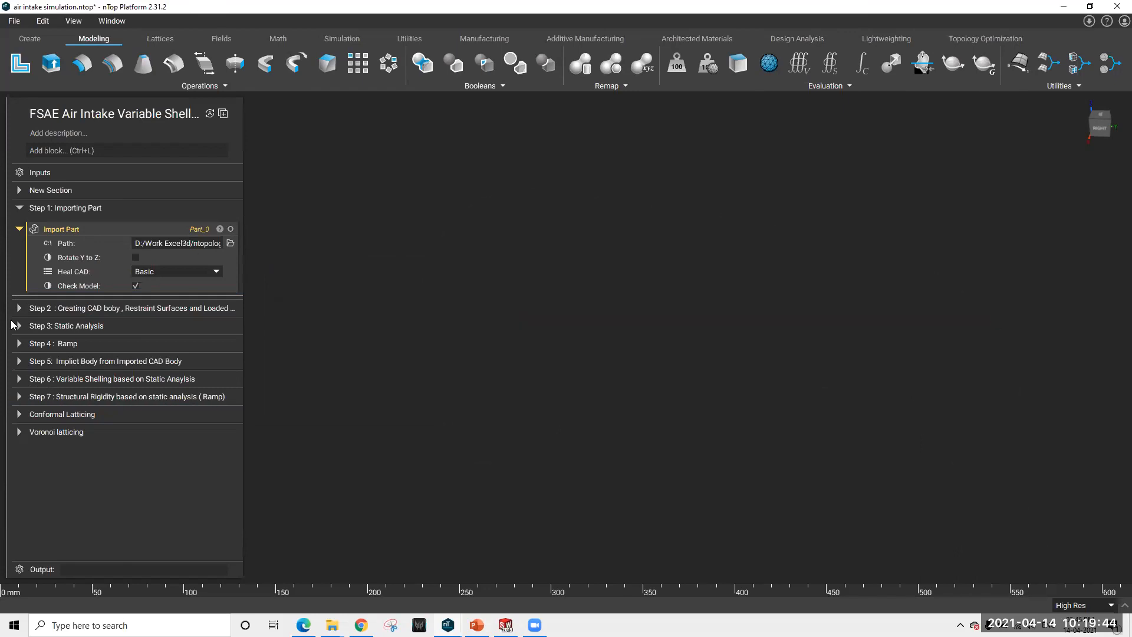
left_click(19, 229)
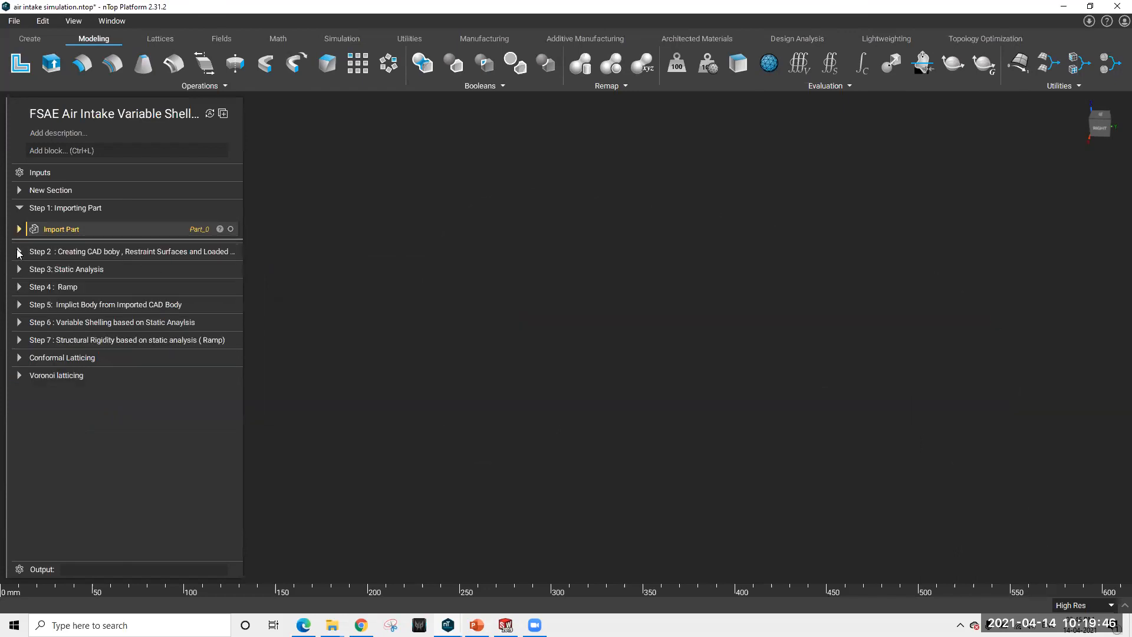
left_click(19, 251)
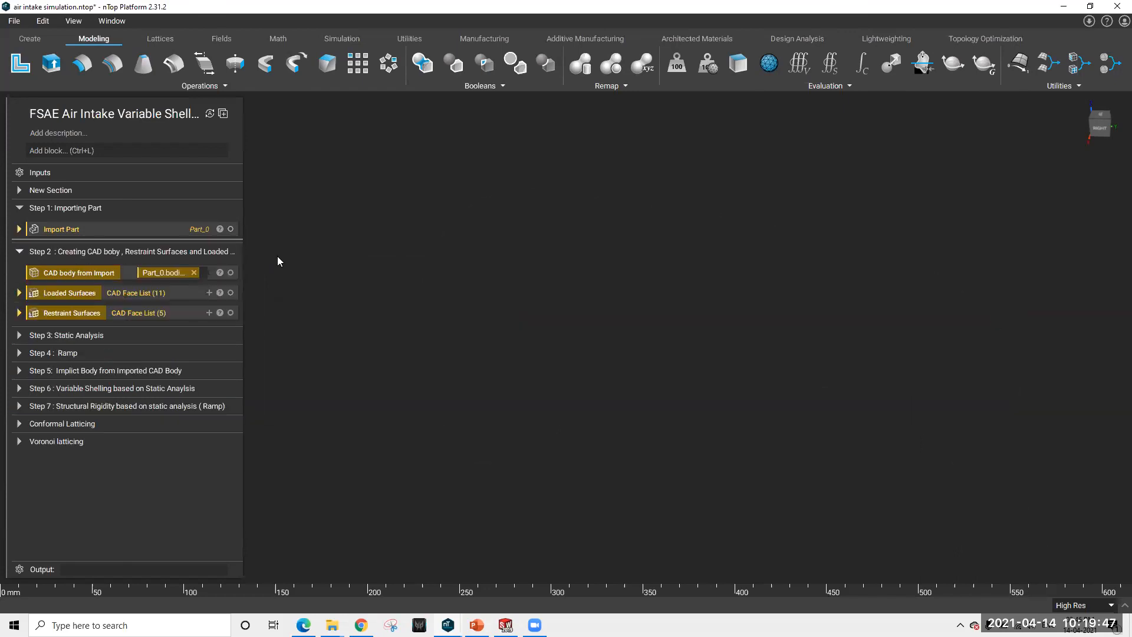
left_click(230, 273)
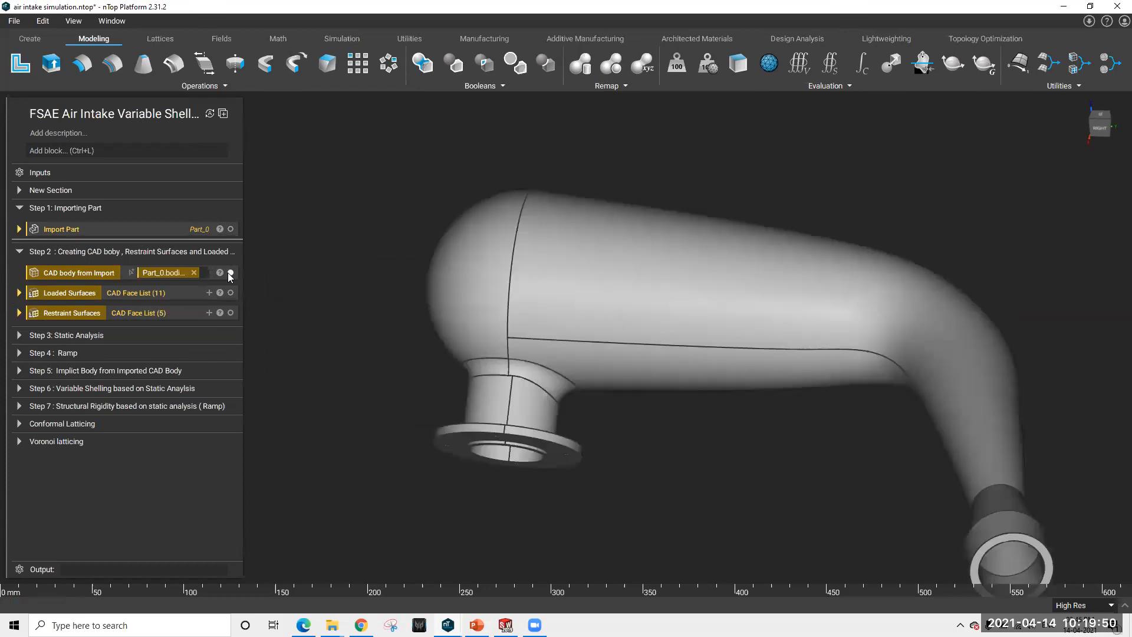
right_click_drag(641, 435, 621, 330)
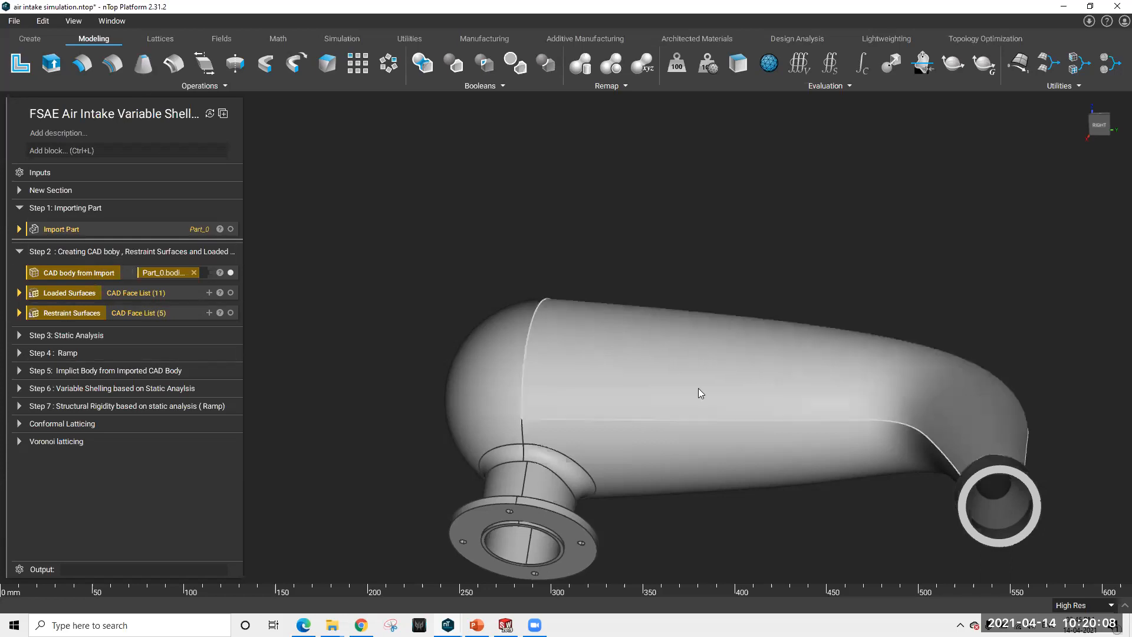
left_click(577, 435)
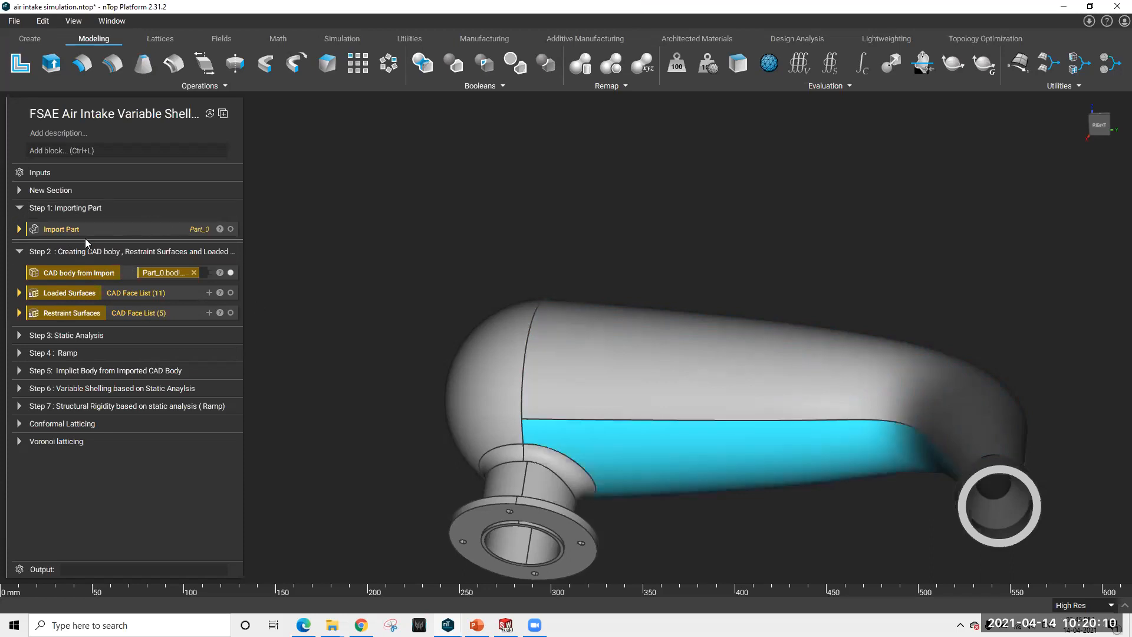
Hide the CAD body and display the Loaded Surfaces face list, examining it from several angles
left_click(238, 294)
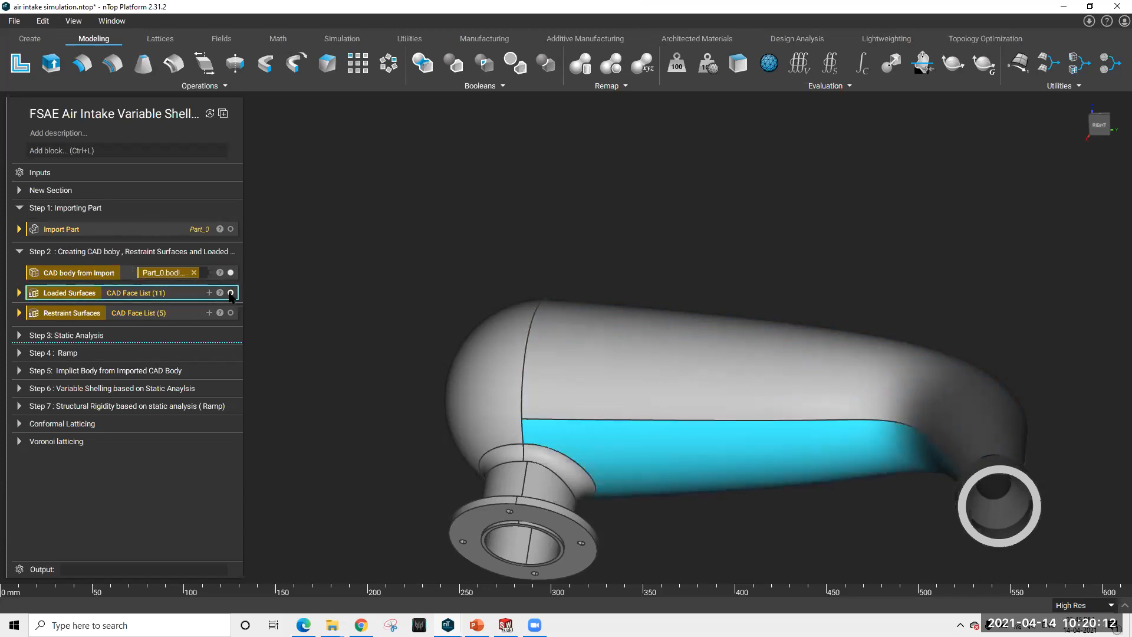
left_click(231, 272)
left_click(230, 292)
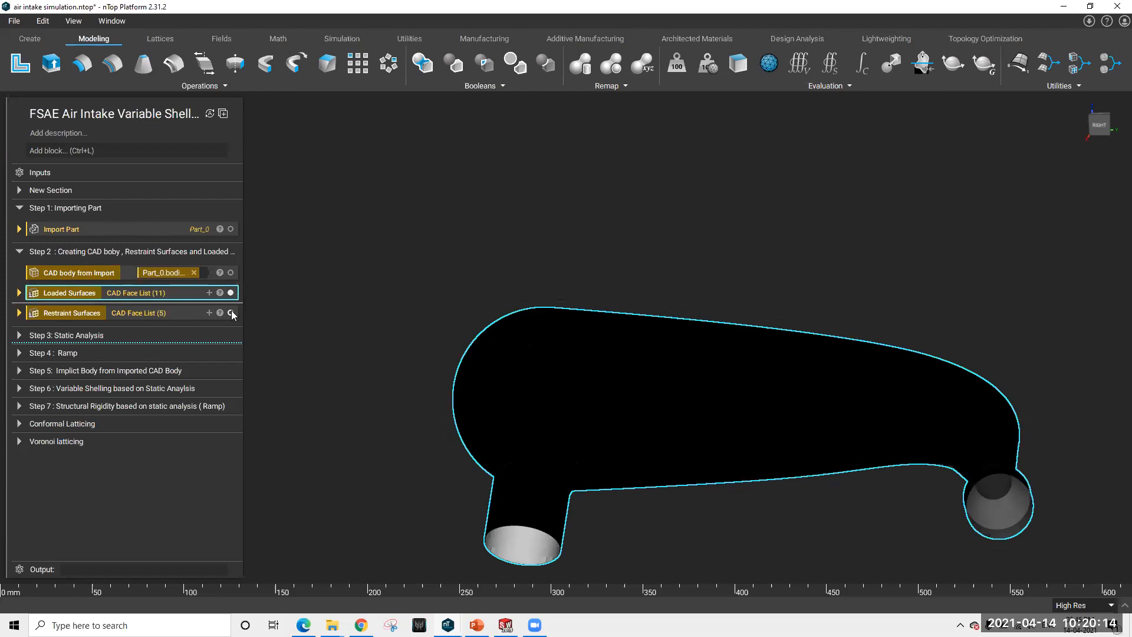
right_click_drag(765, 432, 629, 445)
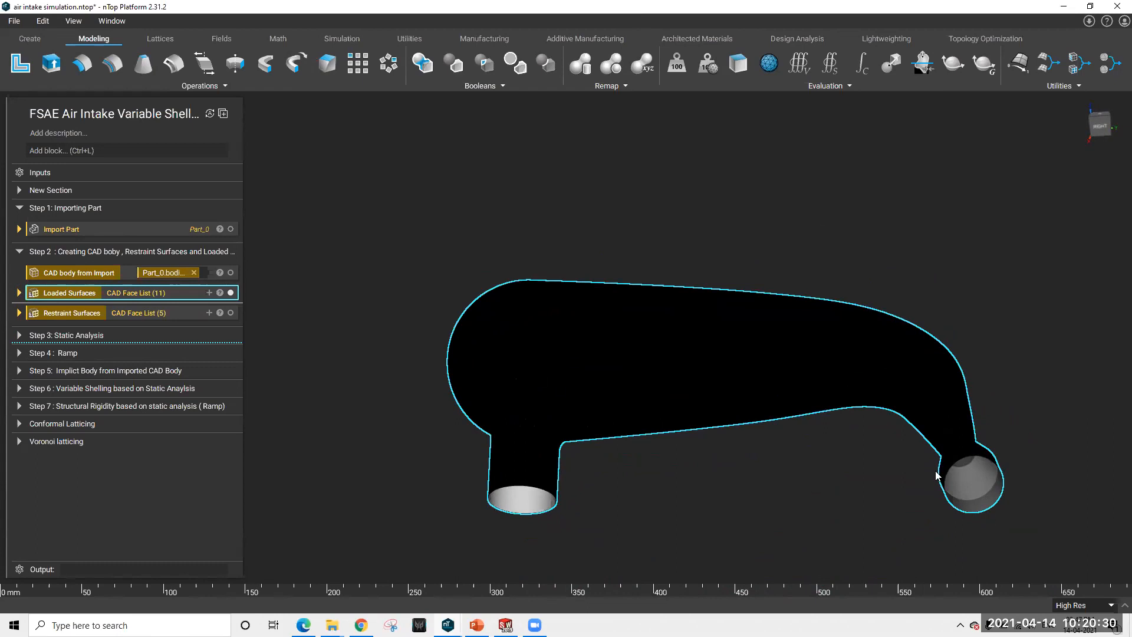
right_click_drag(569, 407, 580, 369)
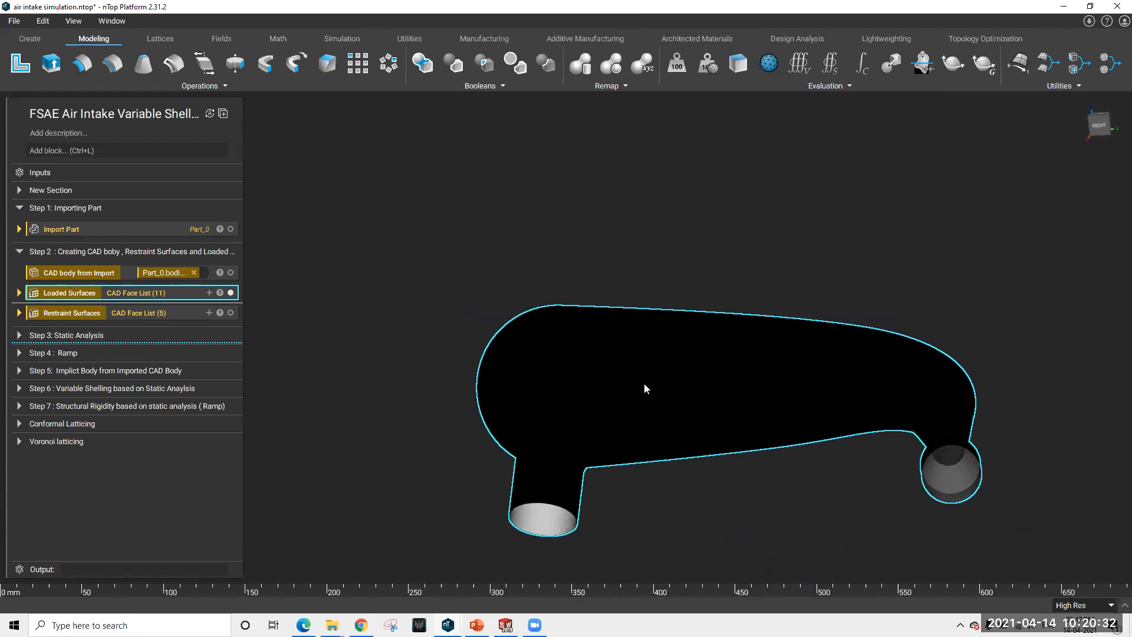
Hide the Loaded Surfaces and display the Restraint Surfaces face list to examine the flange and ring faces
left_click(231, 292)
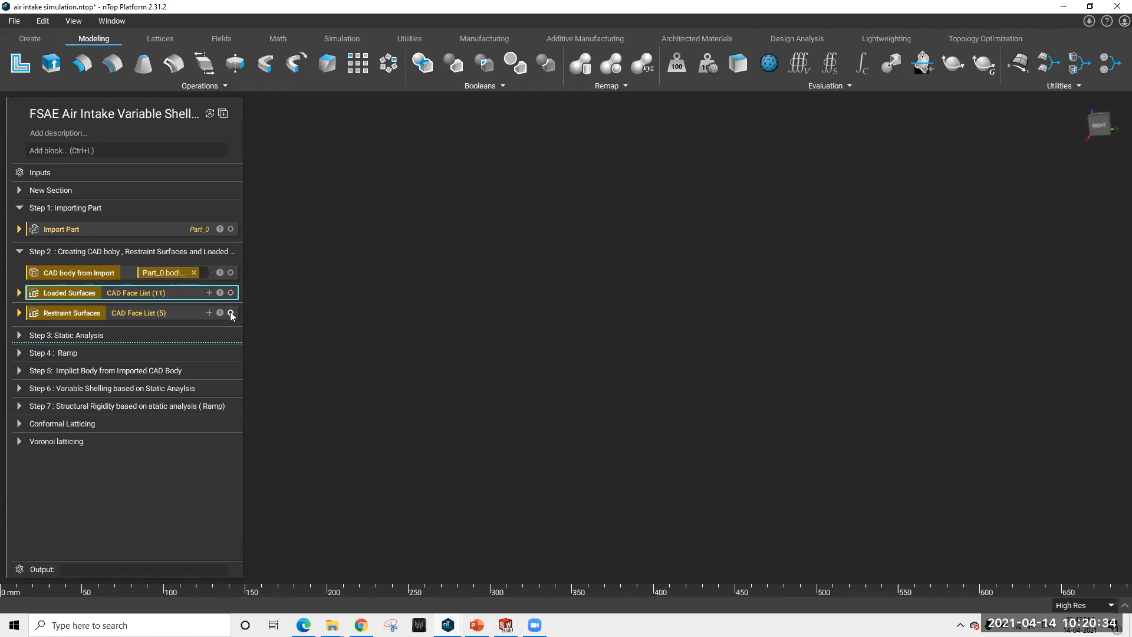
left_click(230, 313)
right_click_drag(759, 503, 767, 566)
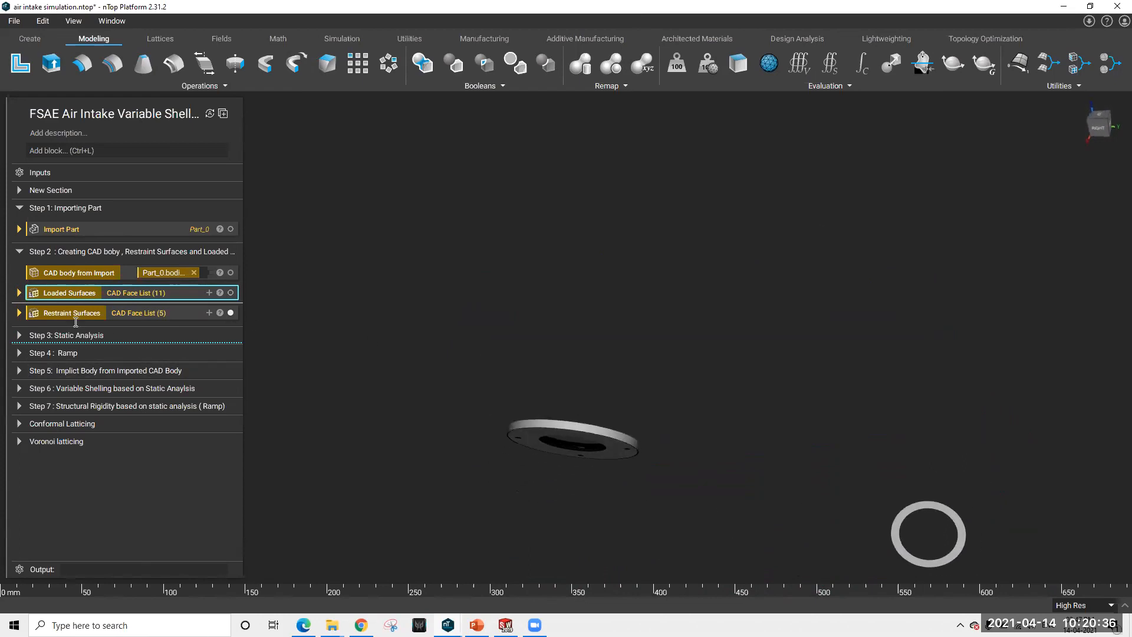
left_click(19, 312)
right_click_drag(694, 446, 816, 460)
left_click(19, 313)
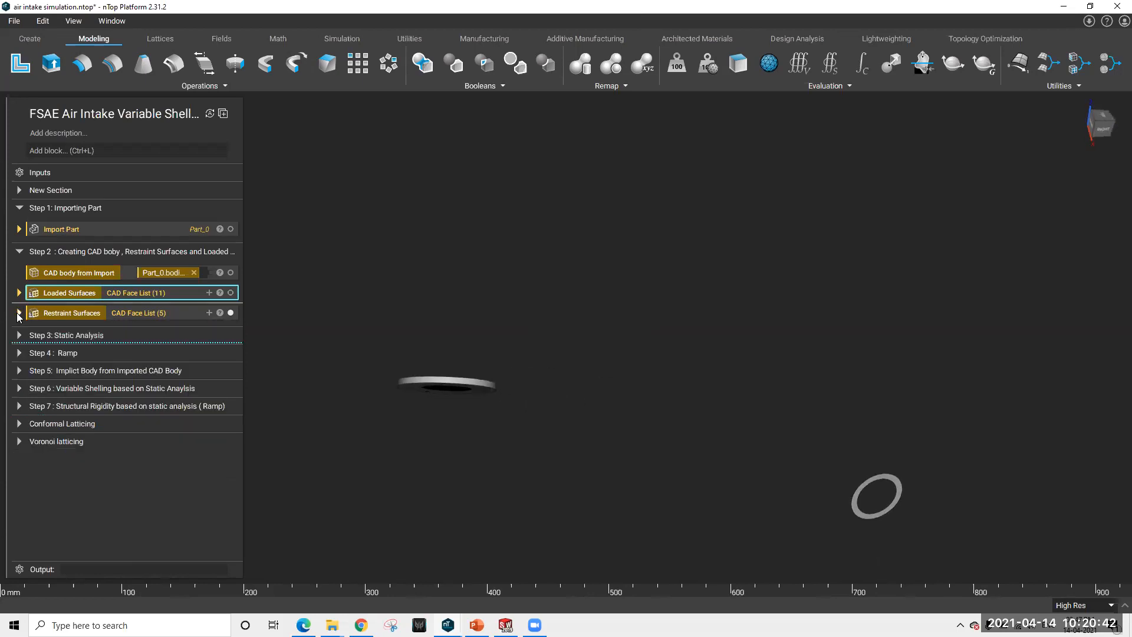
Expand the Step 3: Static Analysis section and hide the Restraint Surfaces in Step 2
left_click(17, 253)
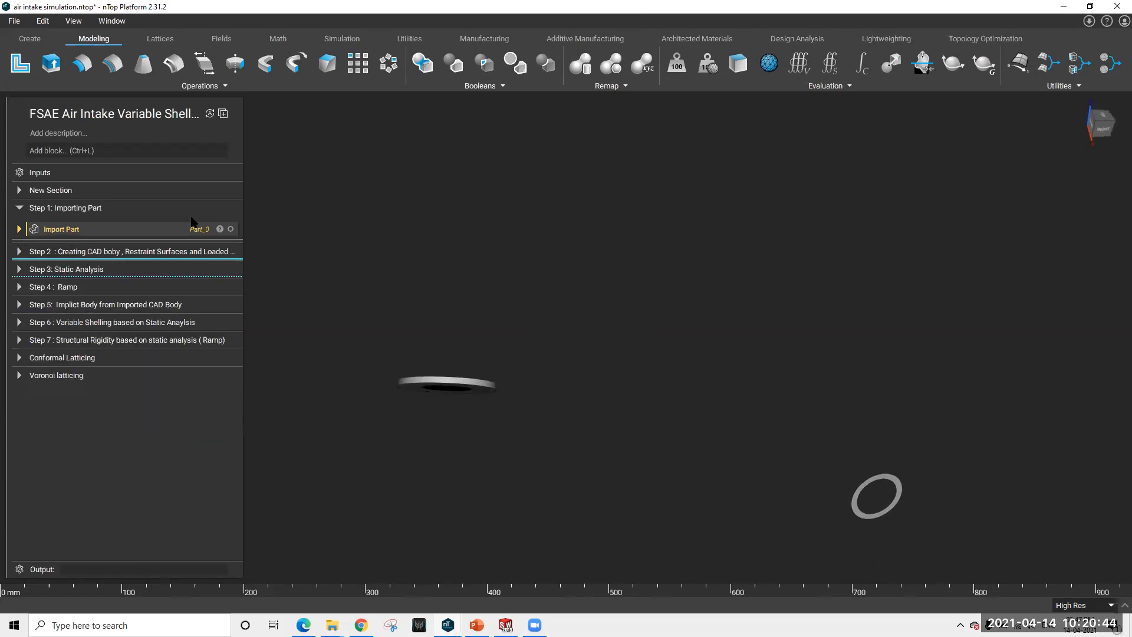
left_click(20, 270)
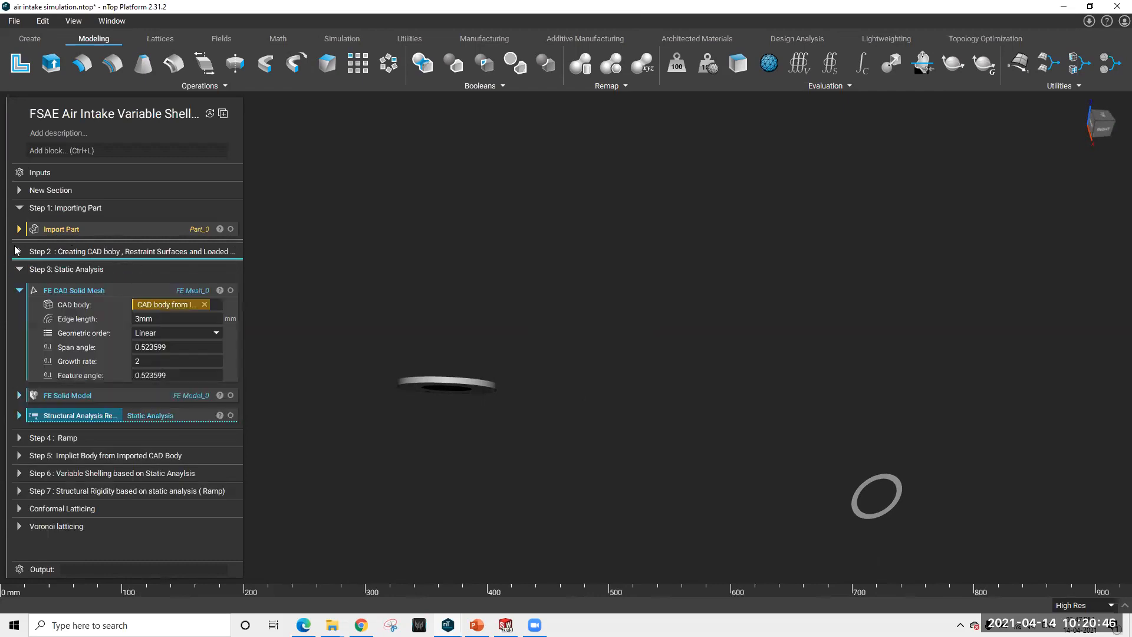
left_click(19, 251)
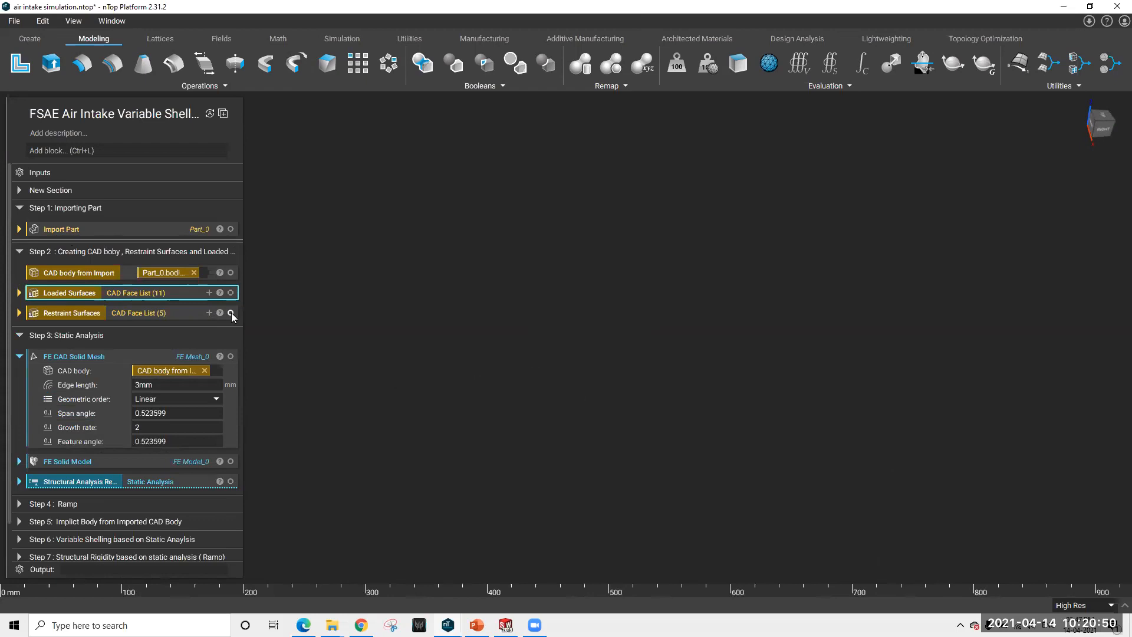
left_click(230, 313)
scroll(42, 339, "down", 1)
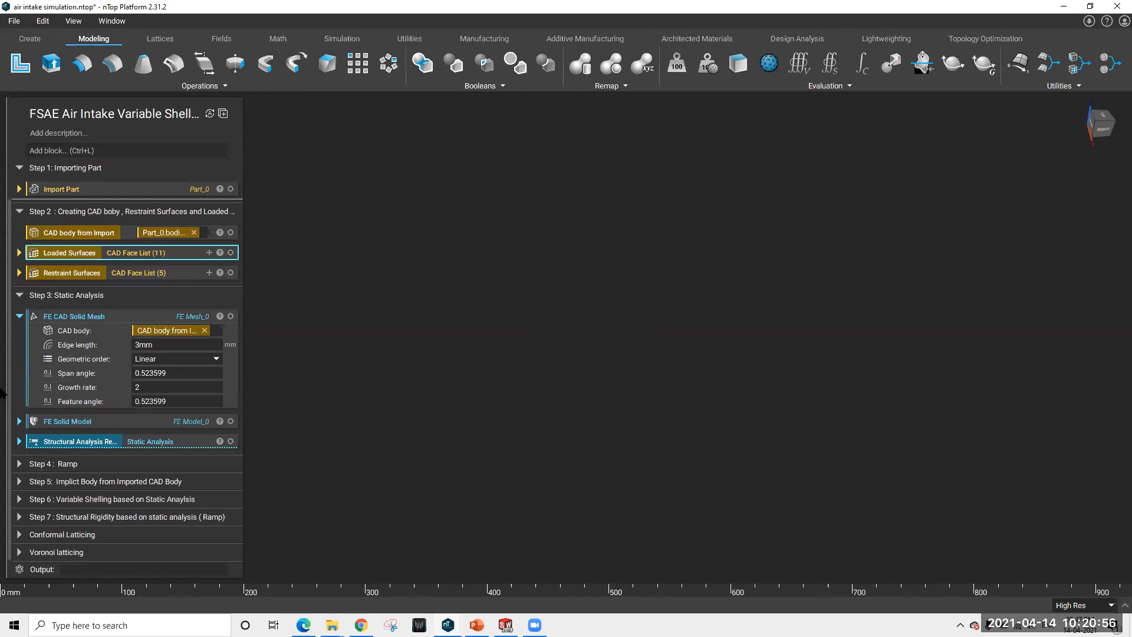
Display the FE CAD Solid Mesh of the air intake and examine its elements up close
left_click(231, 316)
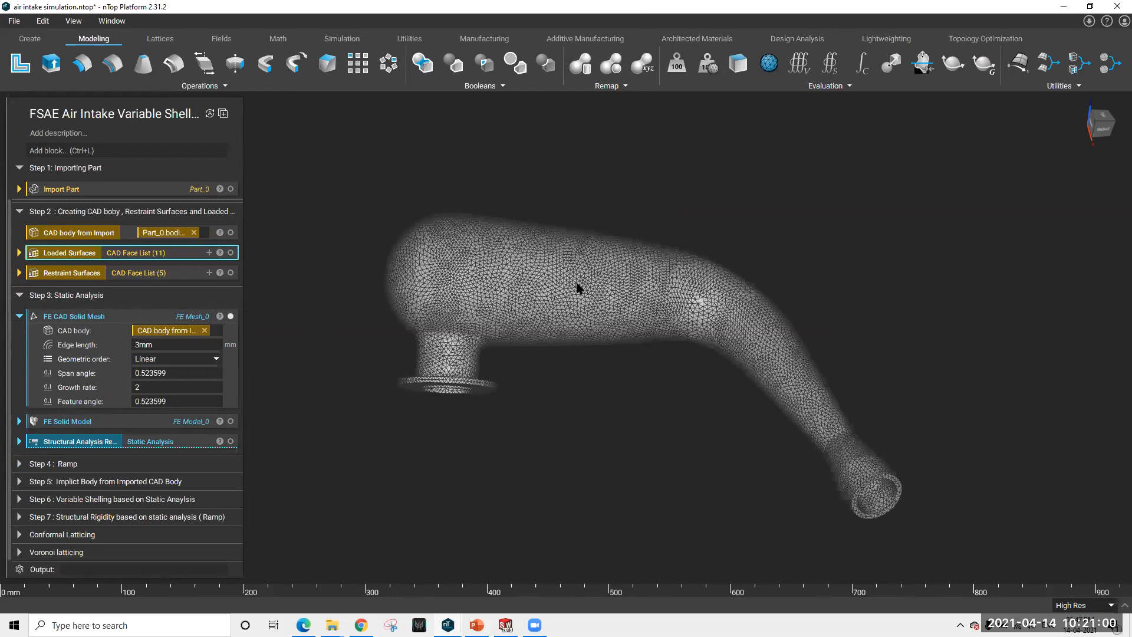
scroll(498, 285, "up", 5)
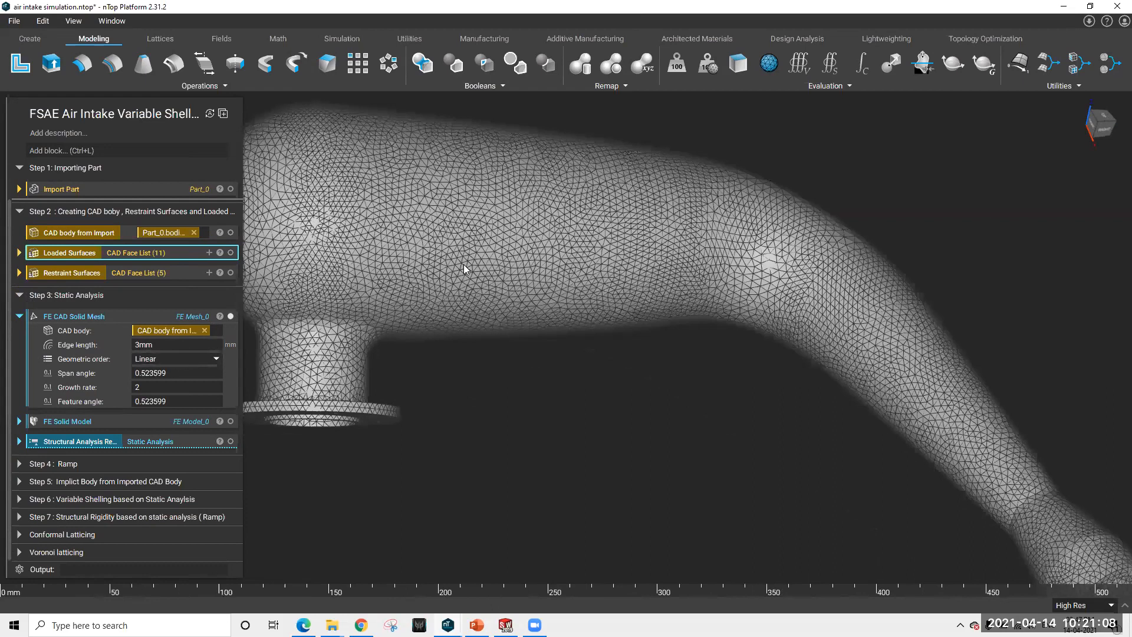
scroll(446, 299, "up", 1)
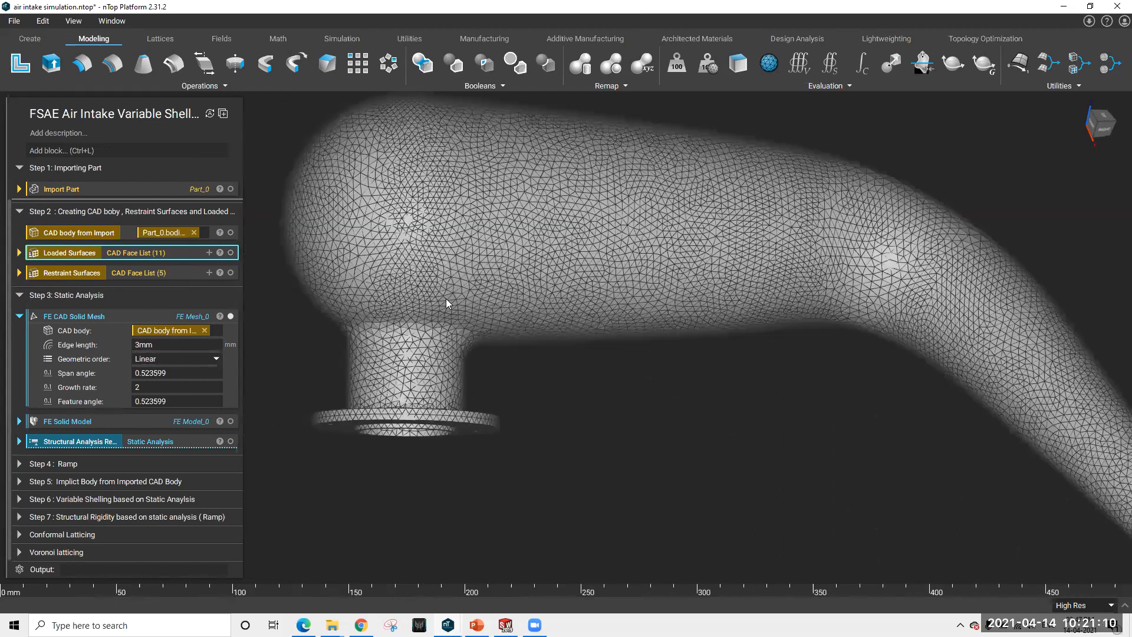
scroll(446, 298, "up", 1)
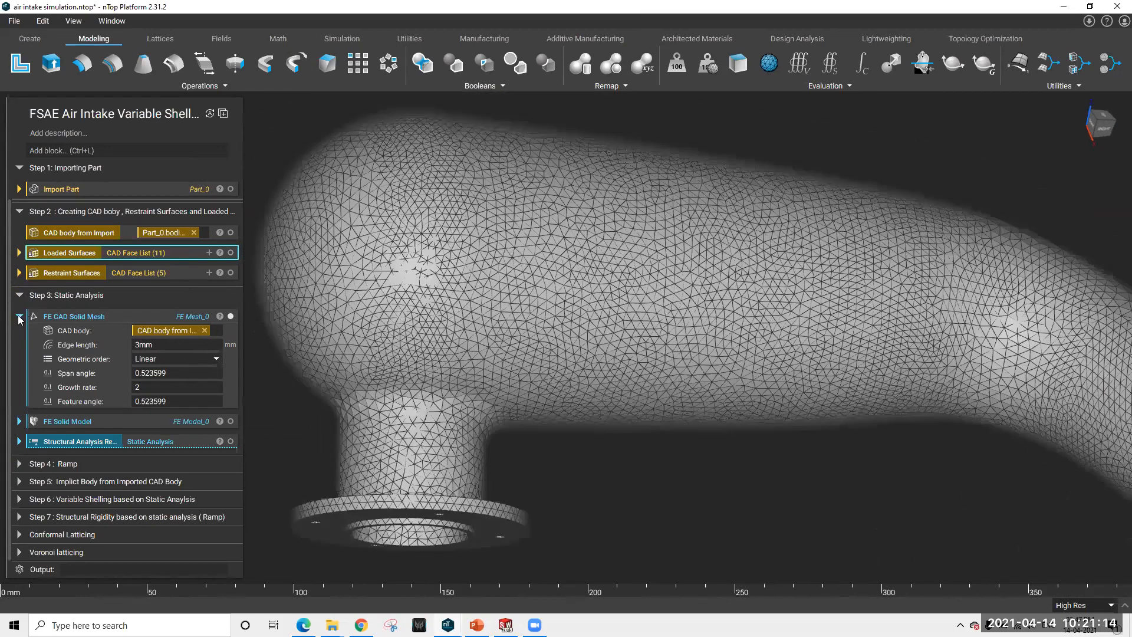
Collapse the FE CAD Solid Mesh block and expand the FE Solid Model block to view its mesh and material inputs
left_click(19, 316)
left_click(20, 376)
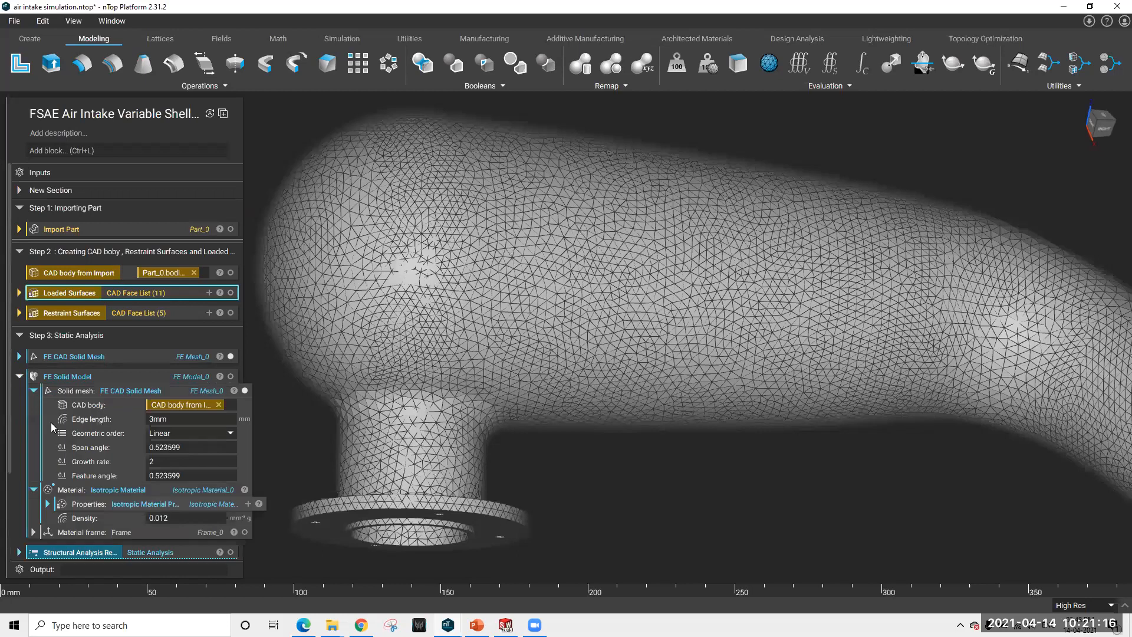
Display the FE Solid Model to view its mesh, hide it again, and collapse its Solid mesh input
scroll(202, 361, "down", 1)
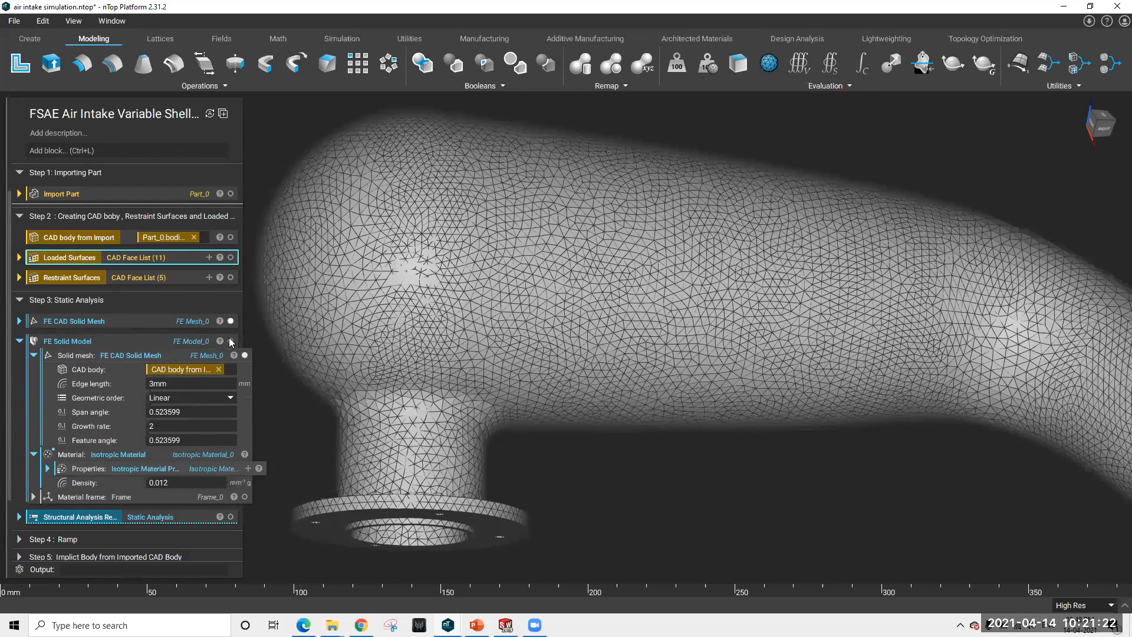
left_click(230, 341)
scroll(89, 459, "down", 1)
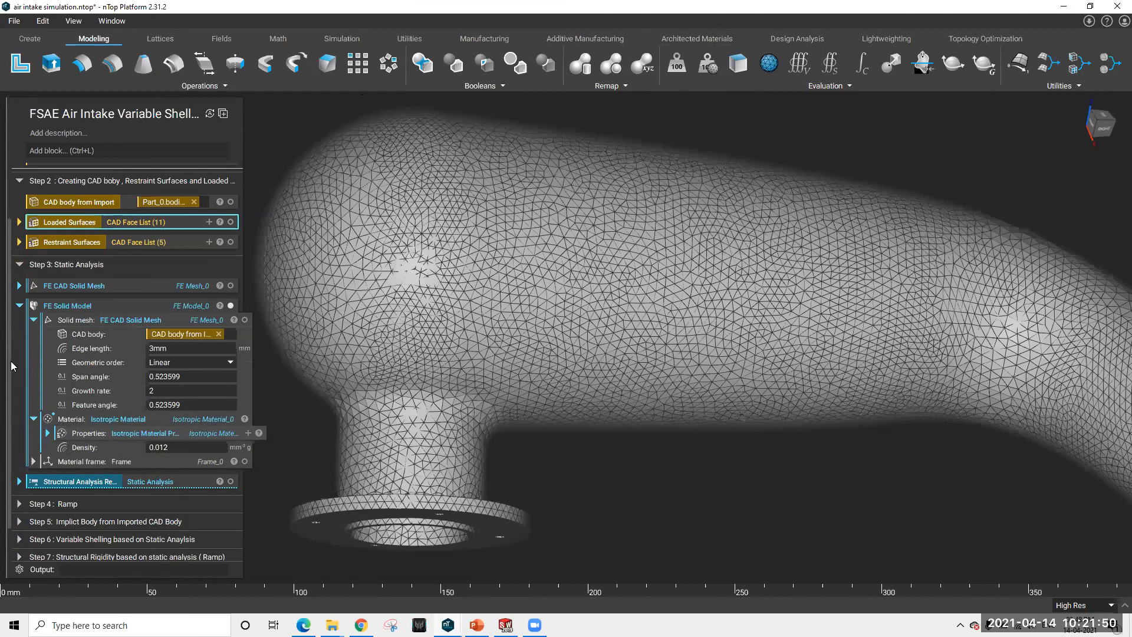
left_click(231, 350)
left_click(231, 350)
left_click(231, 350)
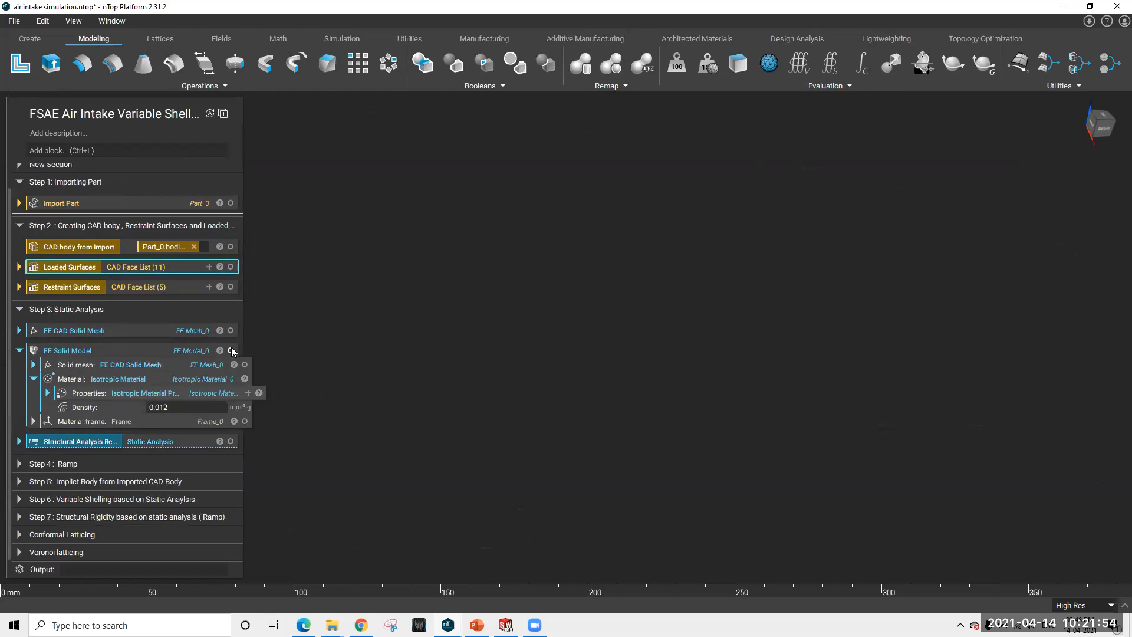
Expand the Structural Analysis block to review its model and load case inputs, and collapse the FE Solid Model block
left_click(21, 441)
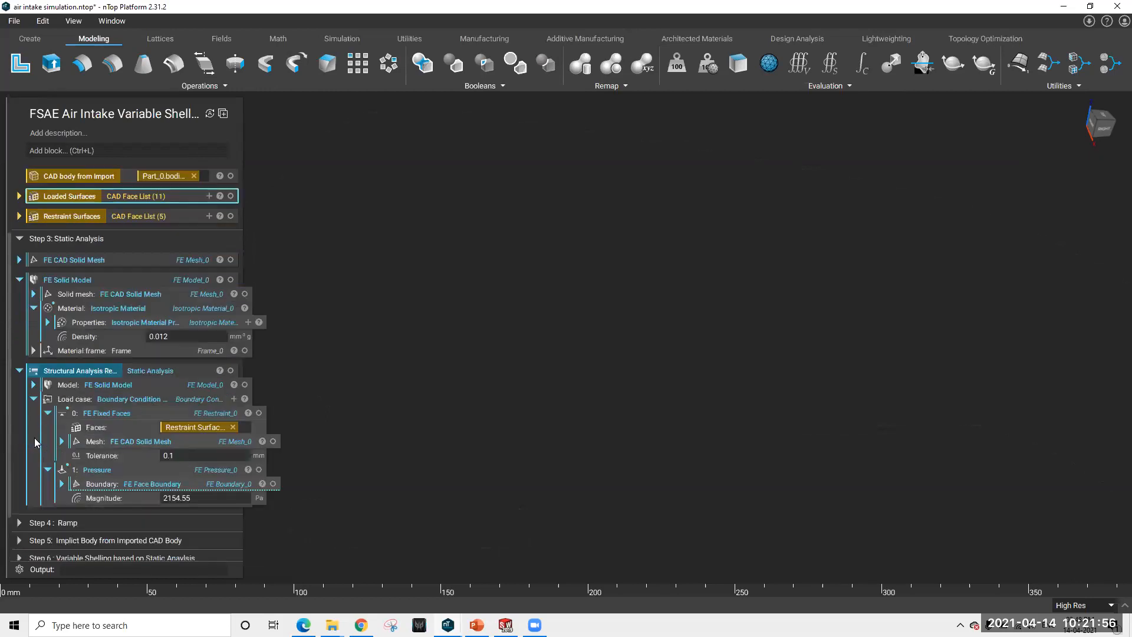
scroll(34, 441, "down", 1)
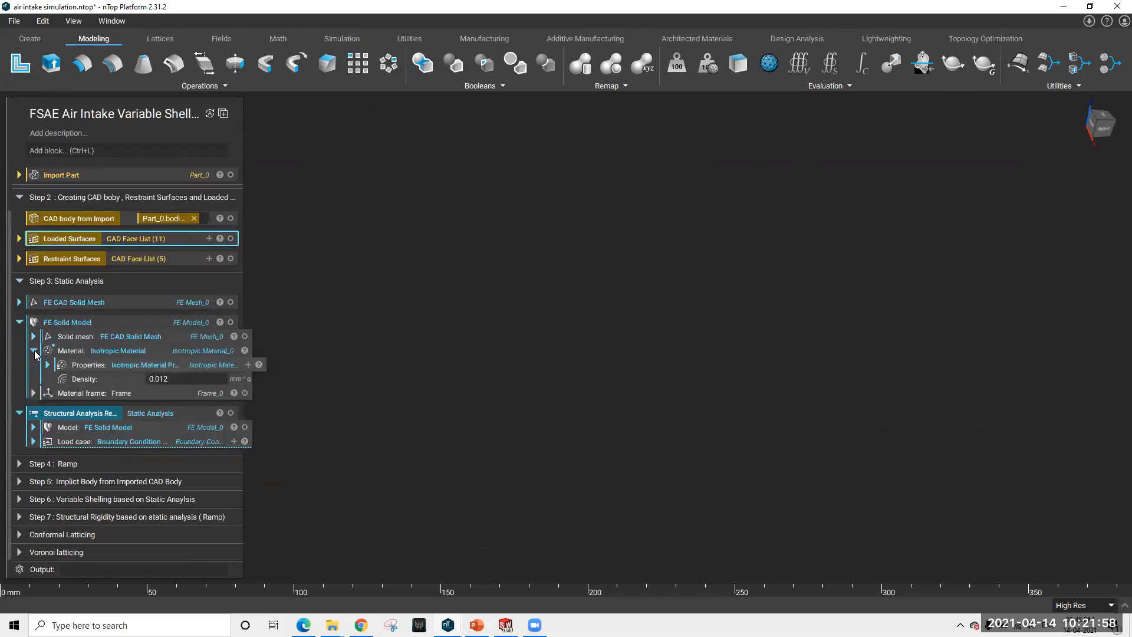
left_click(36, 350)
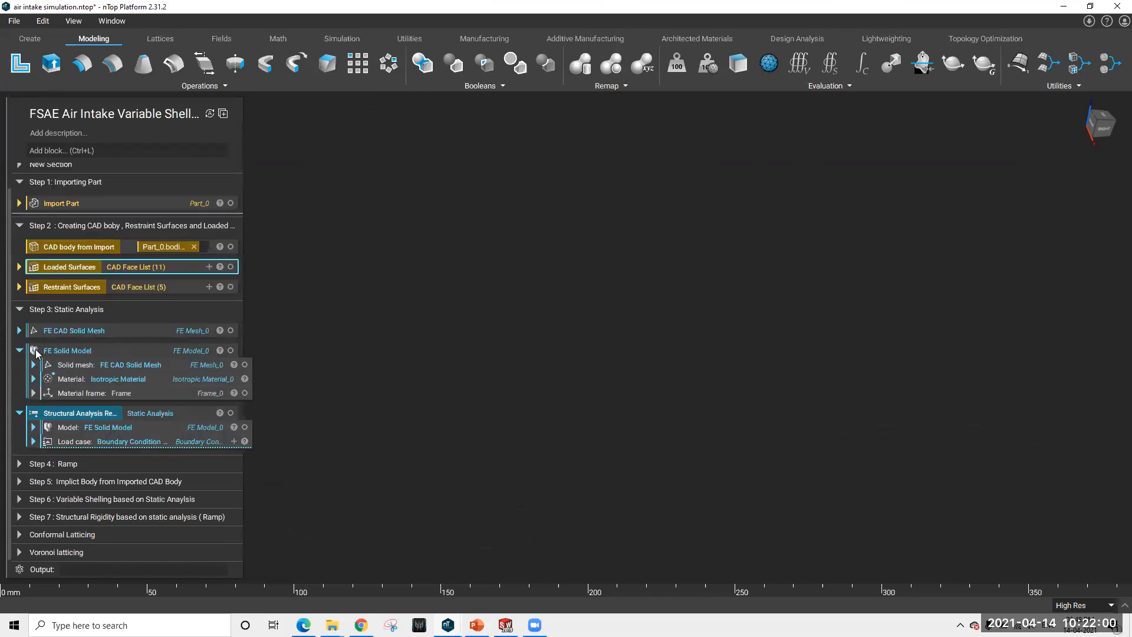
left_click(35, 365)
left_click(34, 367)
left_click(34, 379)
left_click(34, 380)
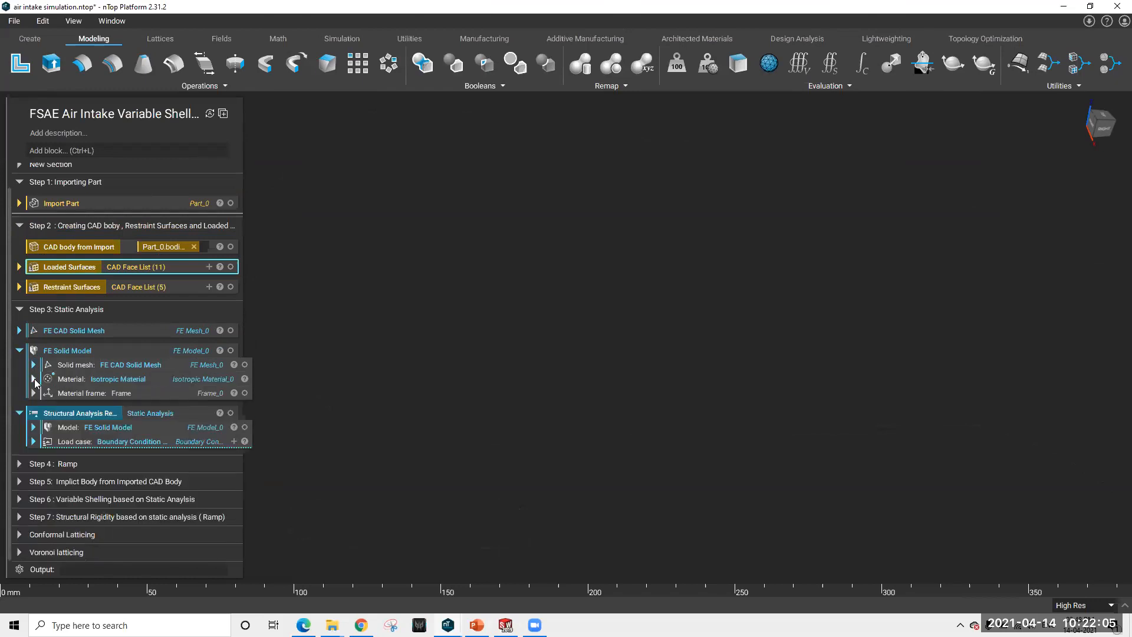
left_click(19, 350)
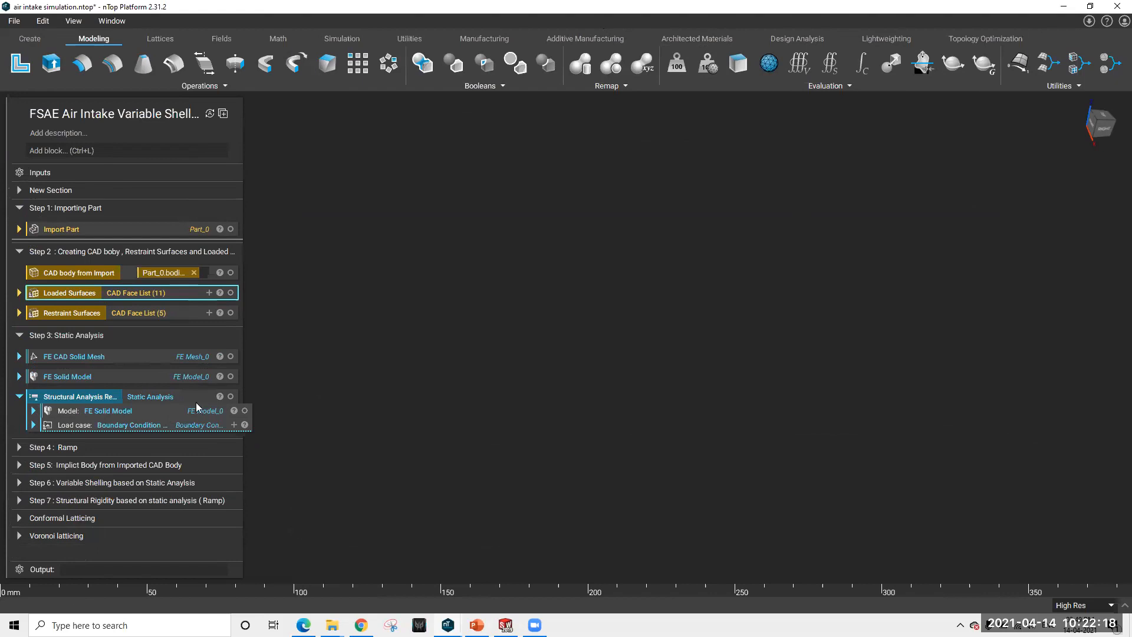
Display the Static Analysis results on the intake and view displacement, strain, and Von Mises stress
left_click(231, 397)
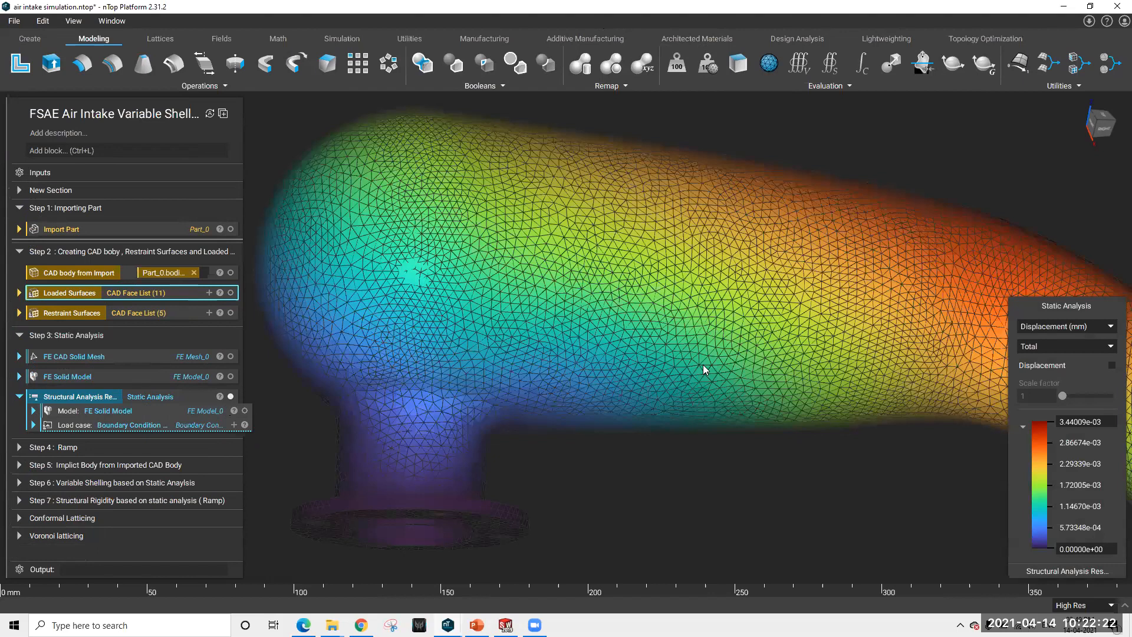
scroll(574, 408, "down", 3)
right_click_drag(859, 231, 1008, 351)
left_click(1084, 326)
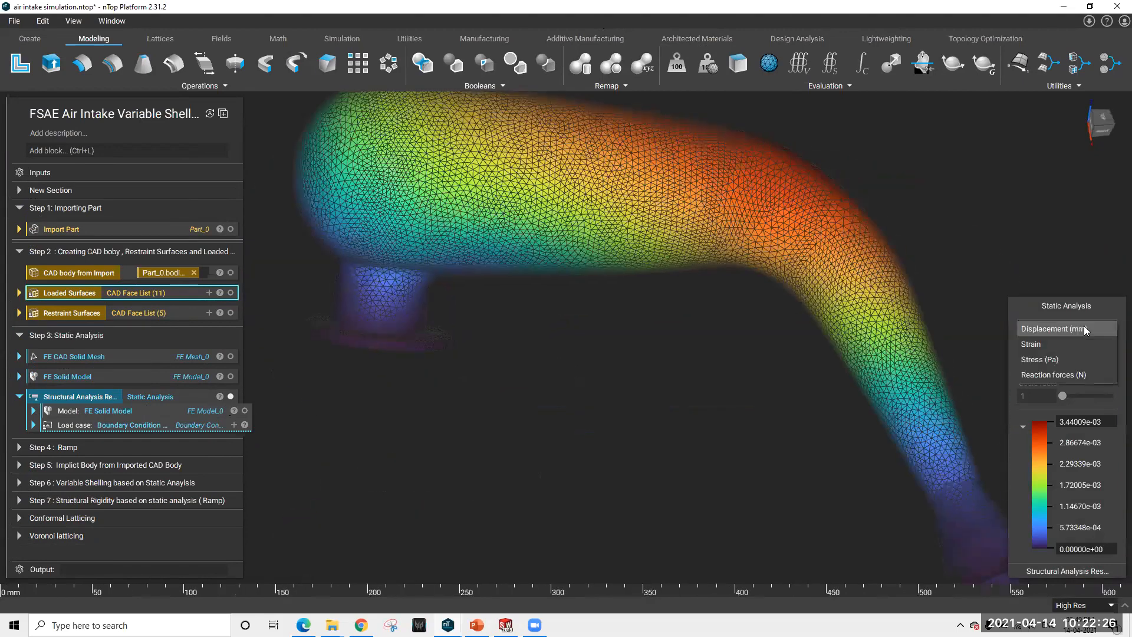
left_click(1064, 339)
left_click(1066, 328)
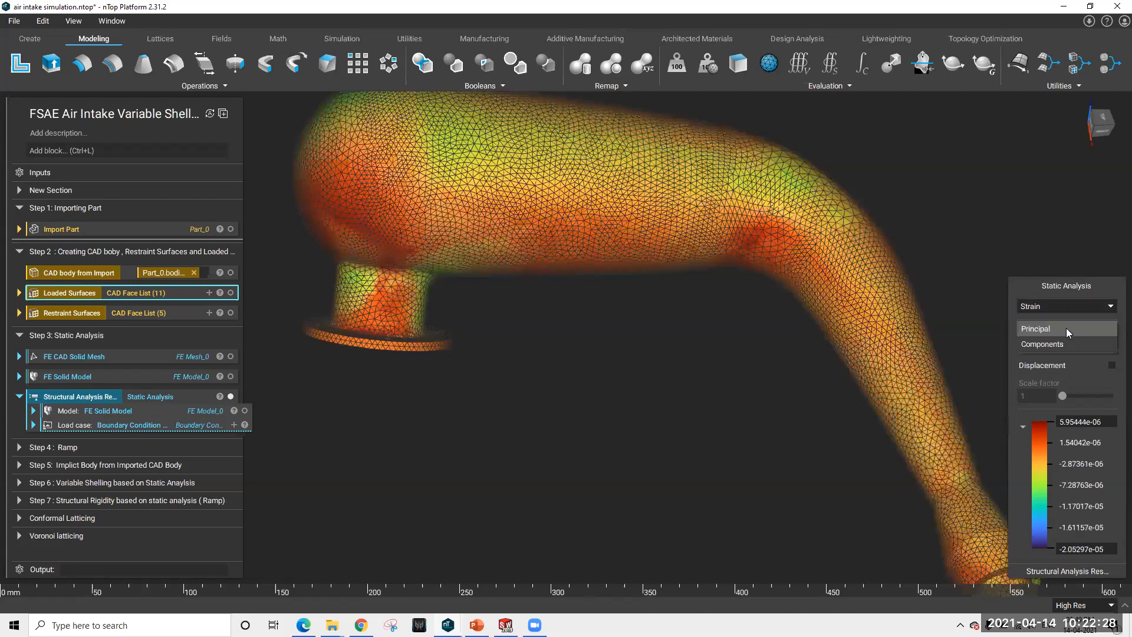
left_click(1073, 308)
left_click(1071, 320)
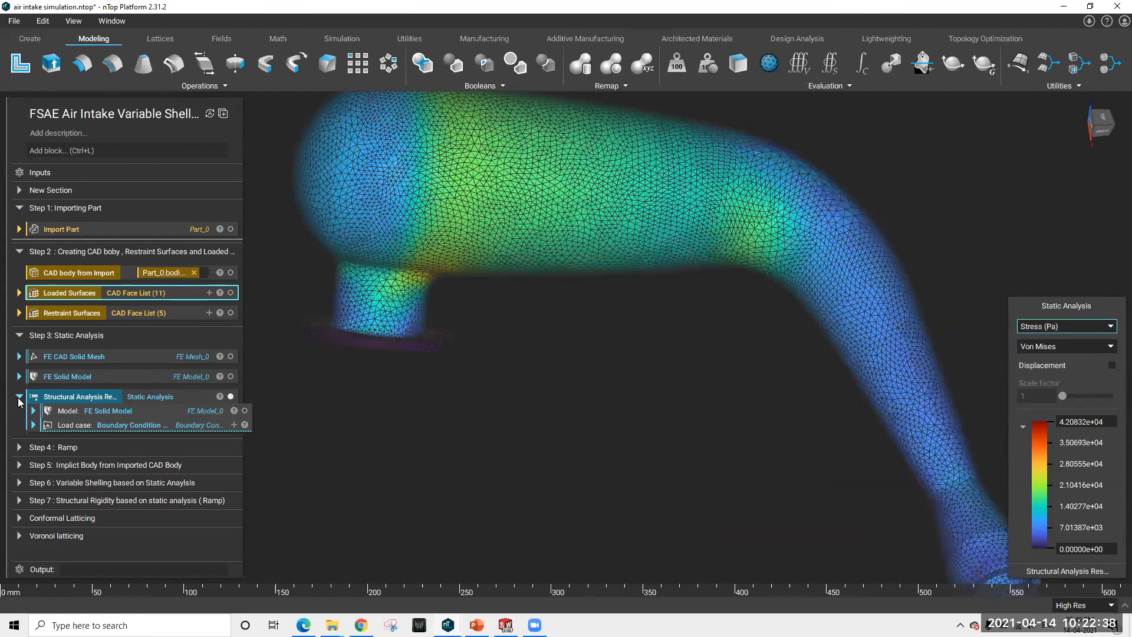
Hide the Static Analysis results and expand the Step 4: Ramp section to view its block inputs
left_click(230, 396)
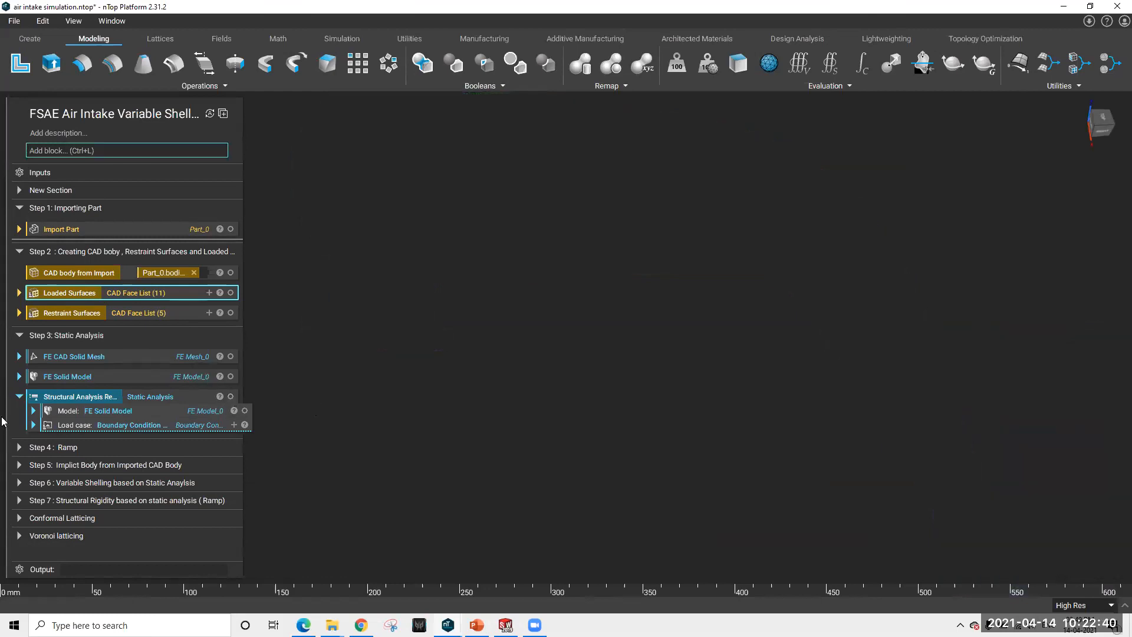
left_click(21, 447)
scroll(210, 556, "down", 3)
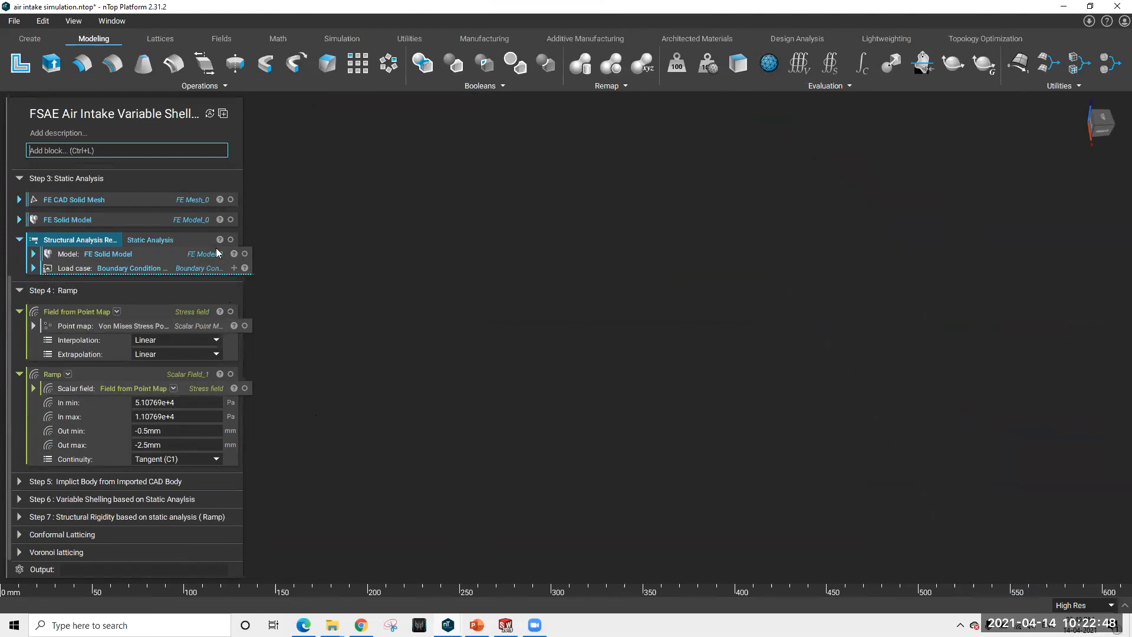
Redisplay the Von Mises stress results and collapse the Field from Point Map block, the Ramp block and the Step 3 section
left_click(231, 239)
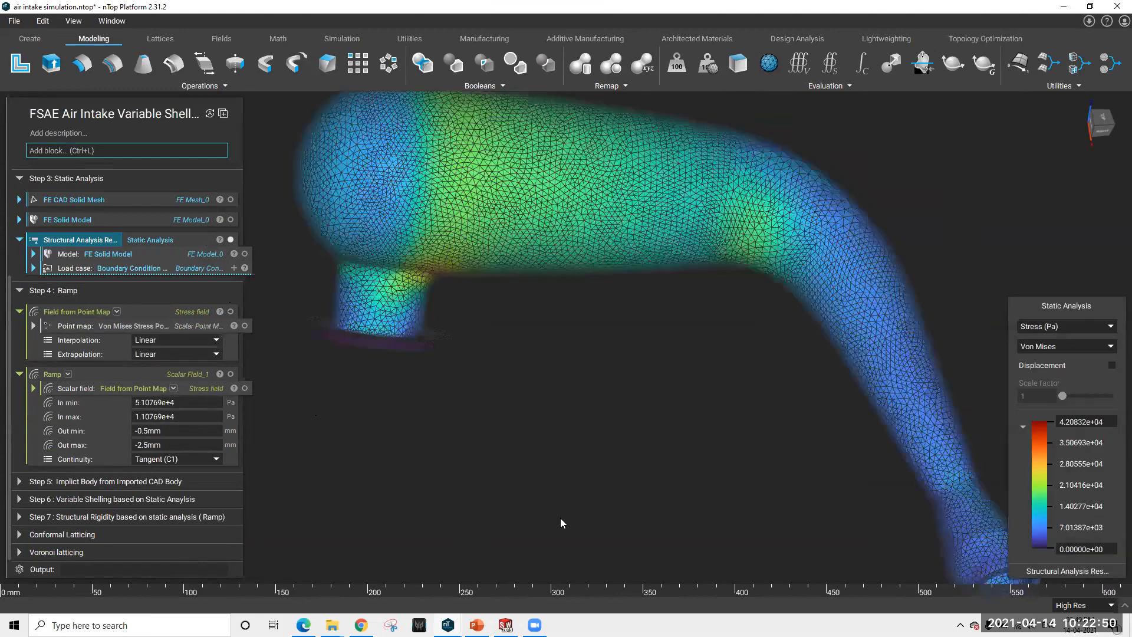
left_click(19, 312)
left_click(20, 374)
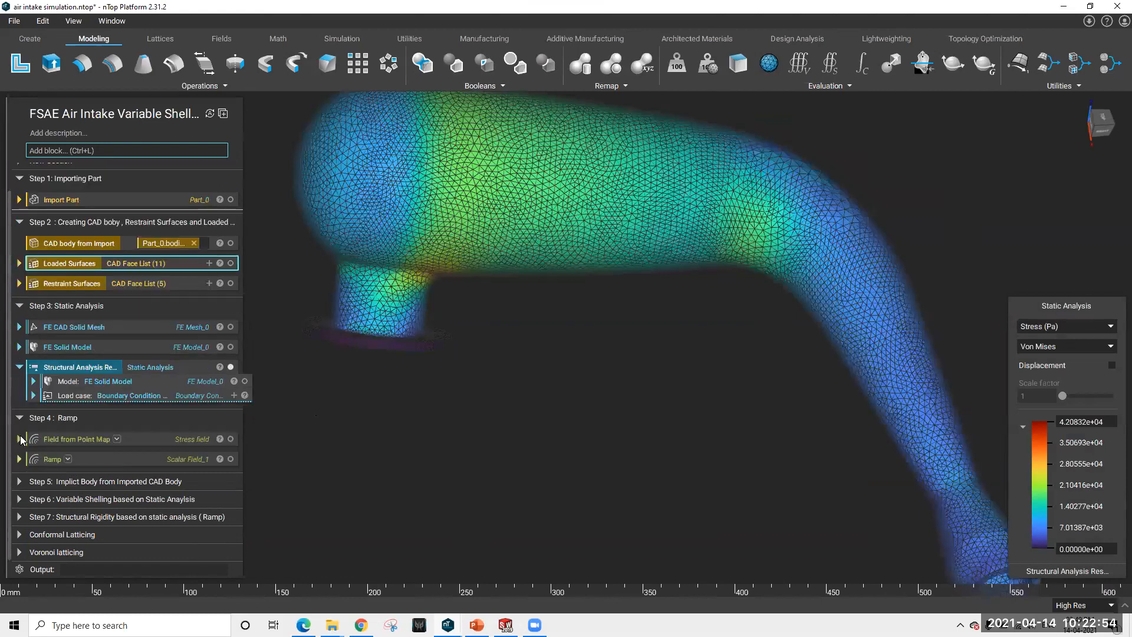
left_click(19, 305)
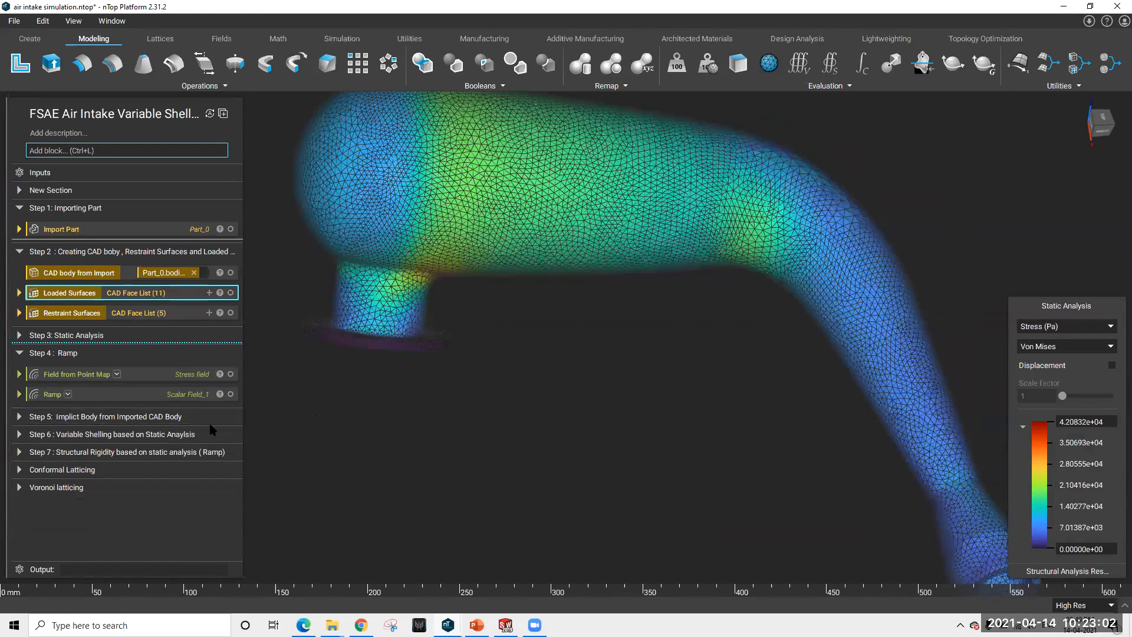
Expand the Step 6: Variable Shelling section and hide the Static Analysis results in Step 3
left_click(19, 435)
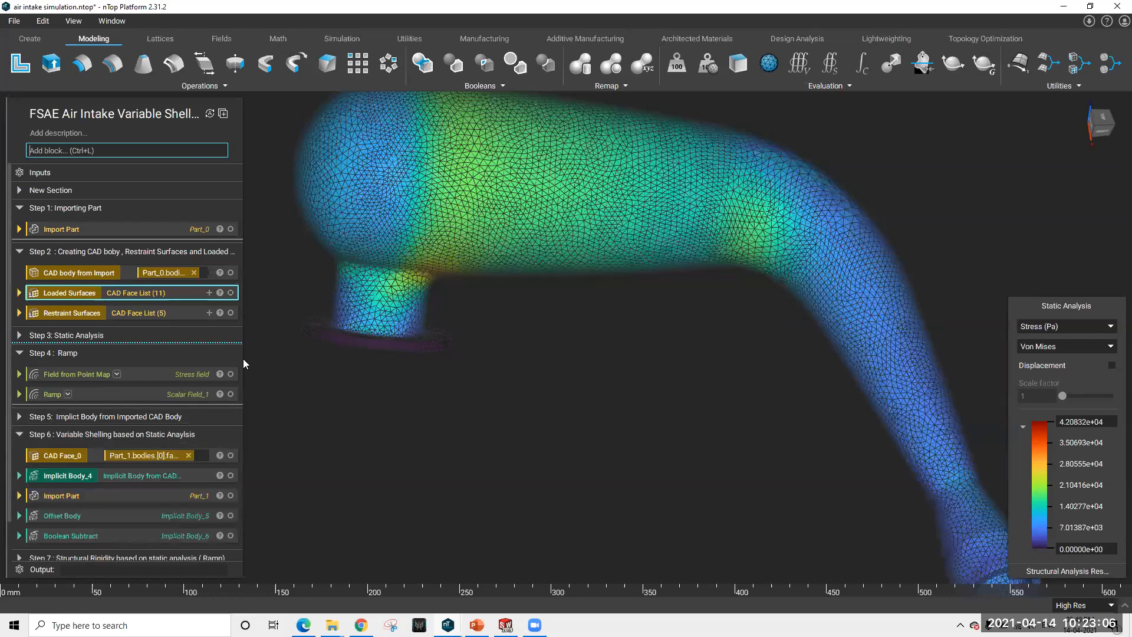
left_click(20, 335)
left_click(231, 396)
scroll(223, 419, "down", 4)
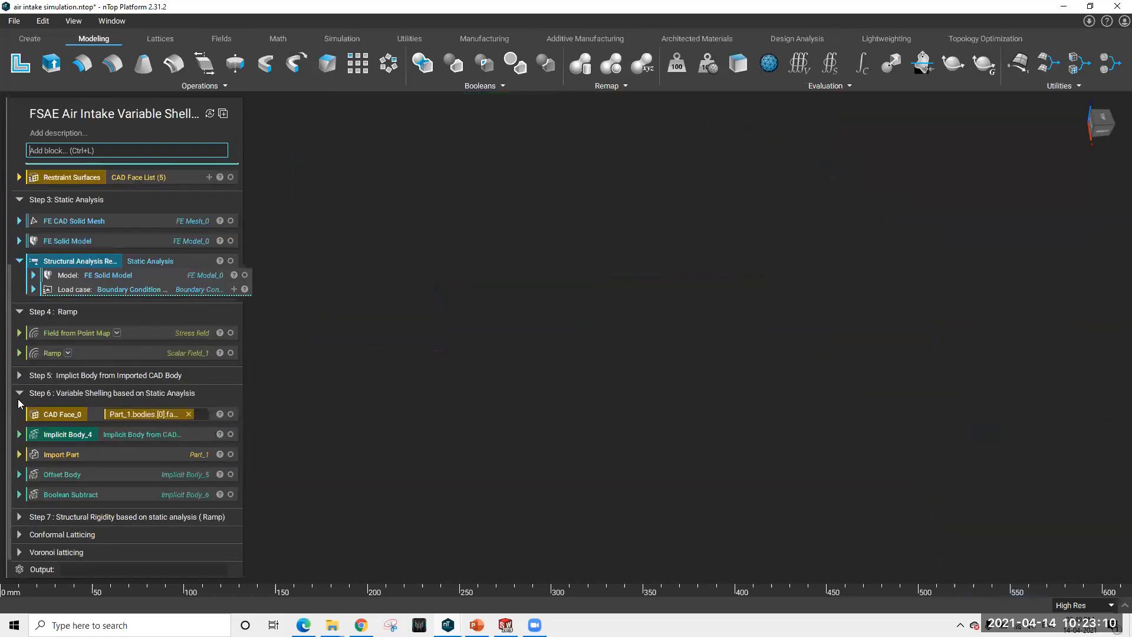
Display the CAD Face_0 surface, hide it again, and turn on the Boolean Subtract body in Step 6
left_click(231, 414)
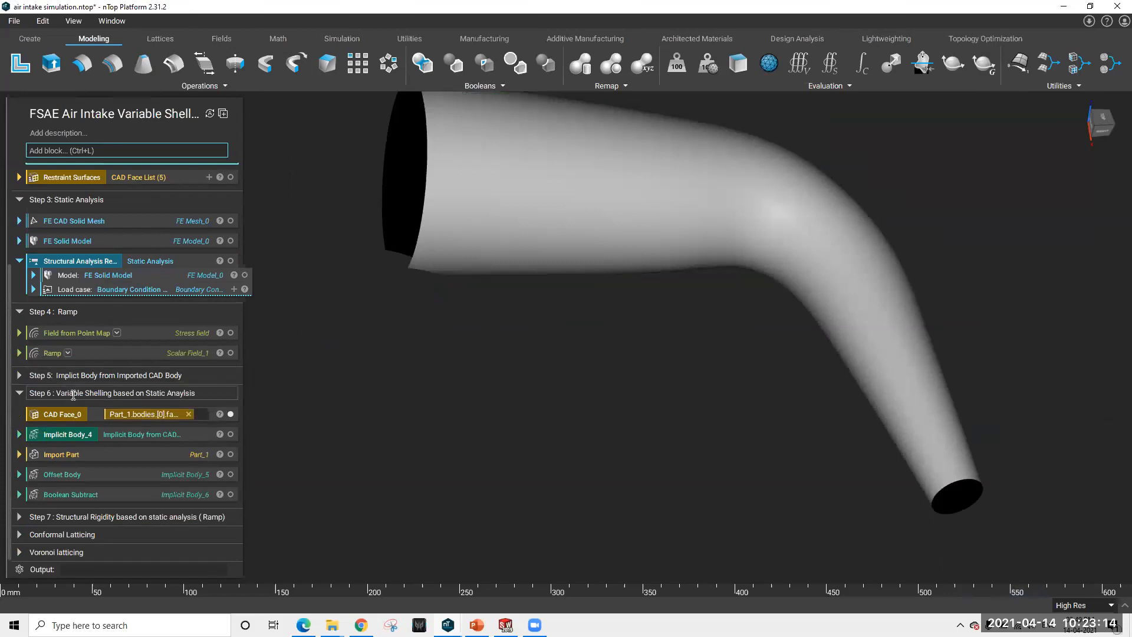
left_click(230, 414)
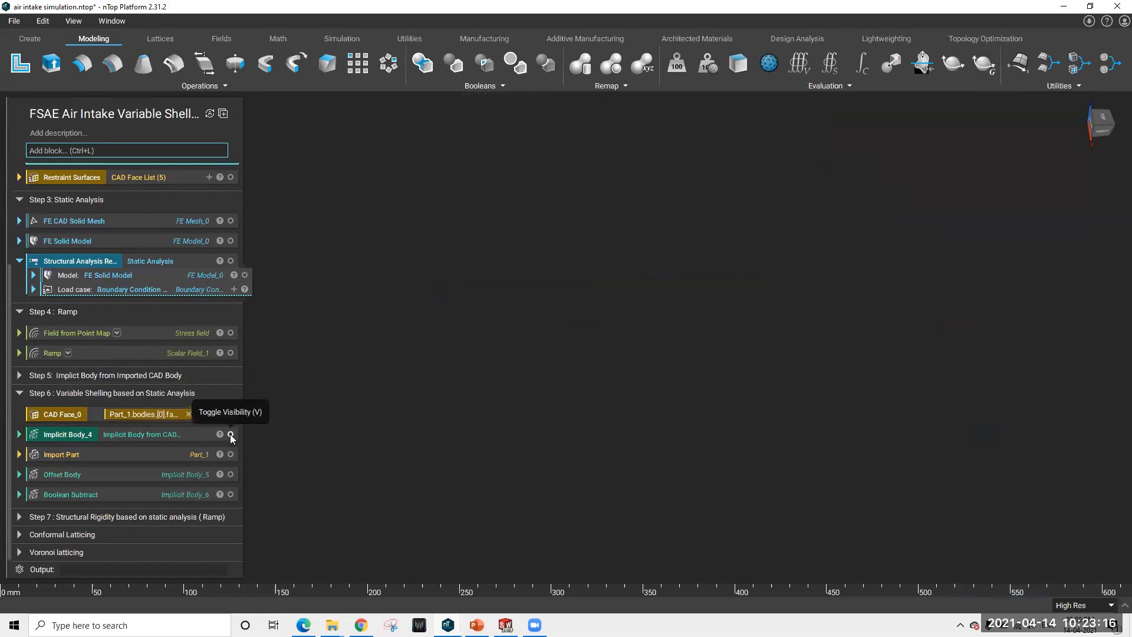
left_click(231, 457)
left_click(231, 495)
left_click(232, 454)
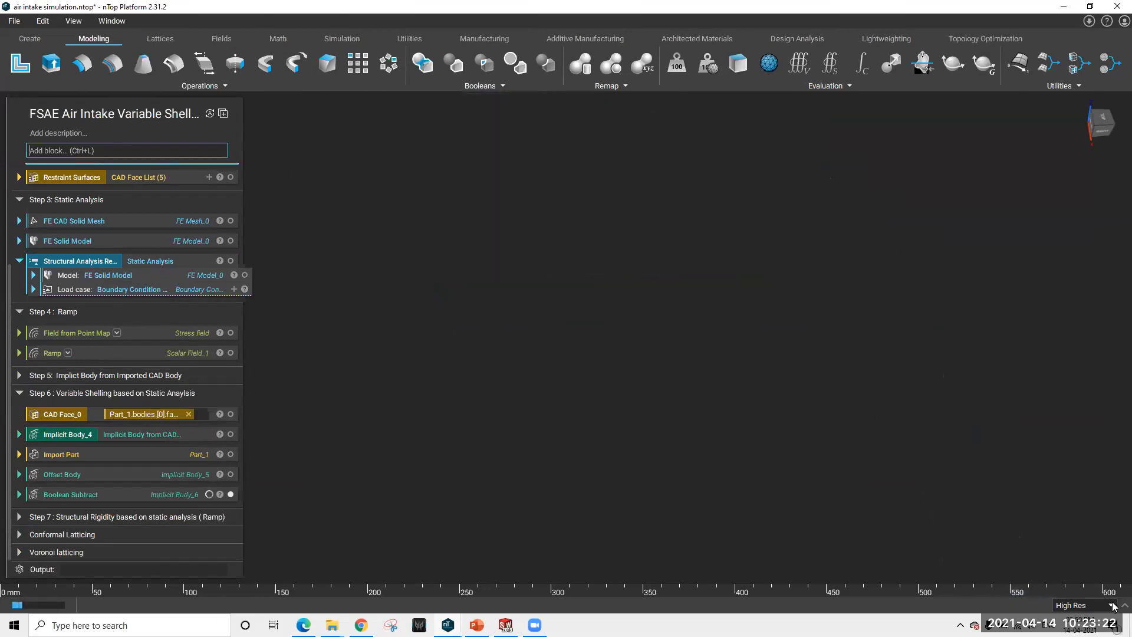
left_click(1094, 606)
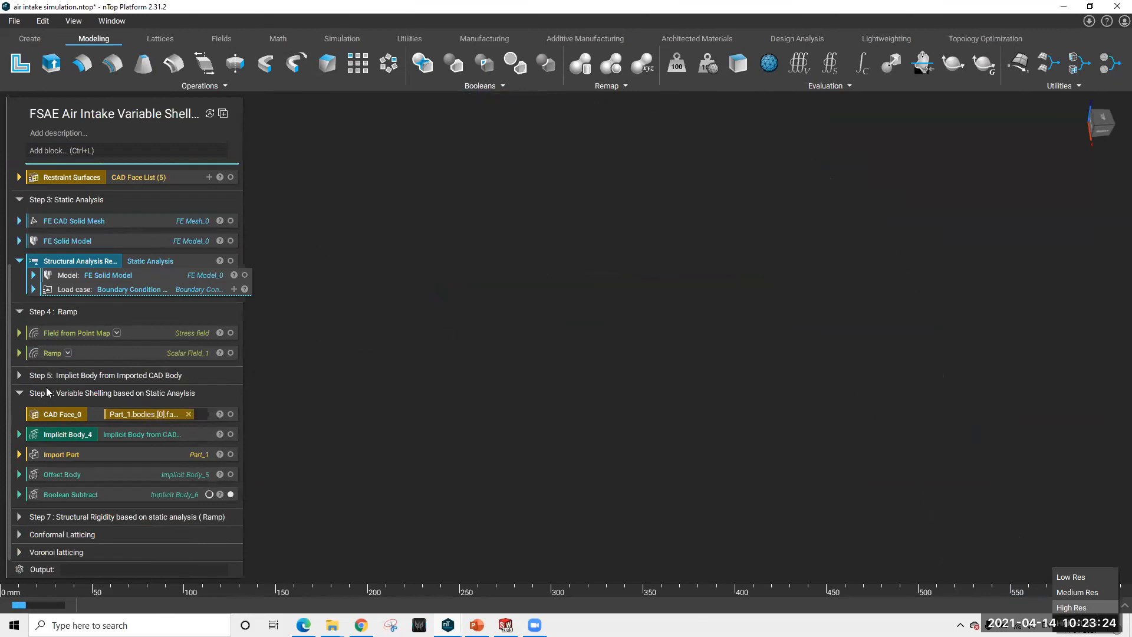
Review the inputs of the Boolean Subtract and Offset Body blocks, and collapse both blocks
left_click(19, 494)
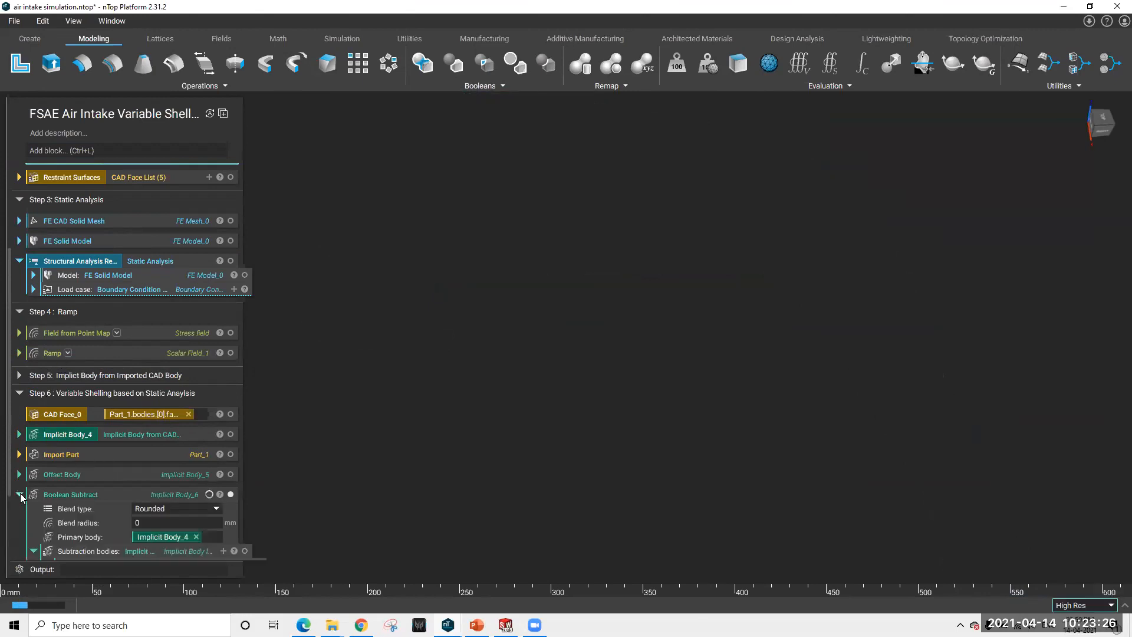
scroll(130, 470, "down", 3)
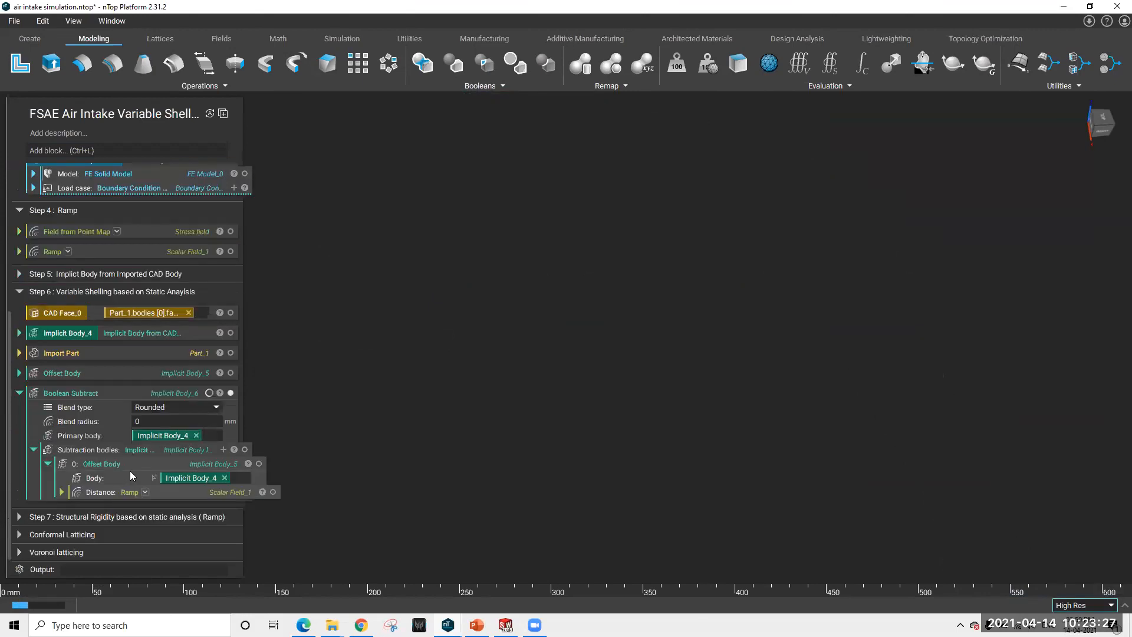
left_click(18, 373)
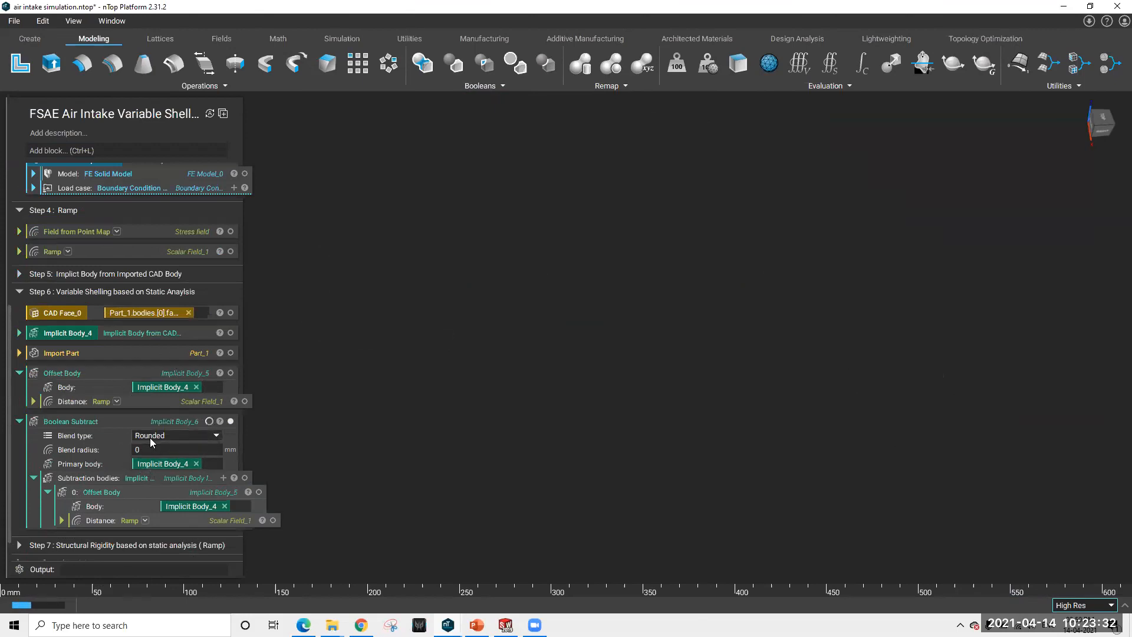
left_click(19, 373)
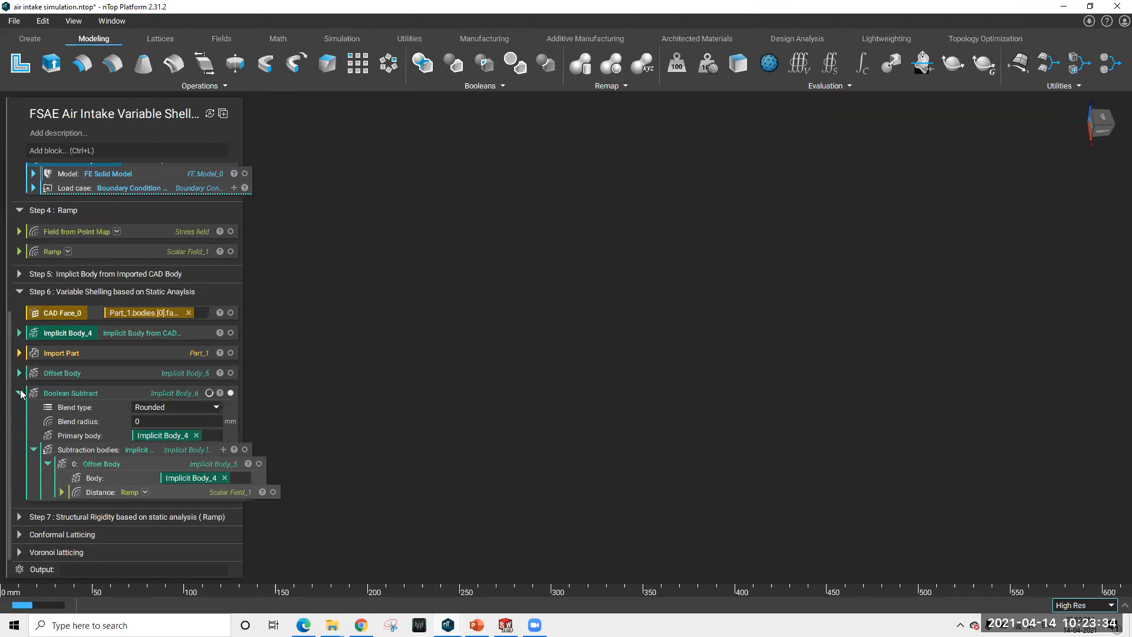
left_click(20, 394)
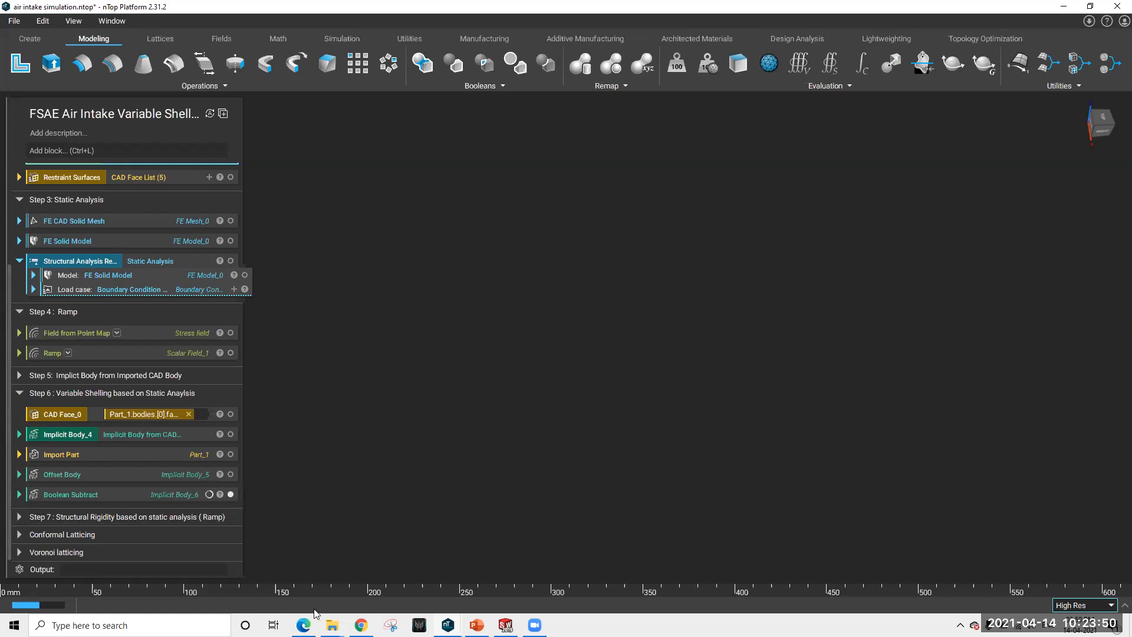
Lower the viewport resolution to Medium Res and finally to Low Res for rendering the Boolean Subtract body
left_click(1097, 608)
left_click(1091, 593)
mouse_move(447, 625)
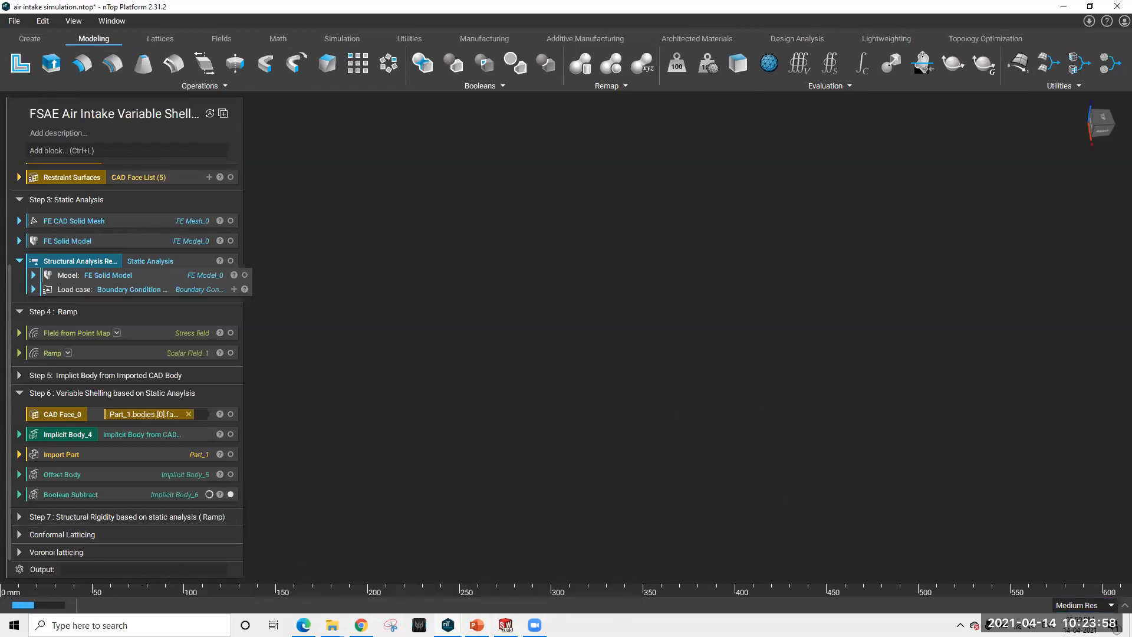
left_click(448, 625)
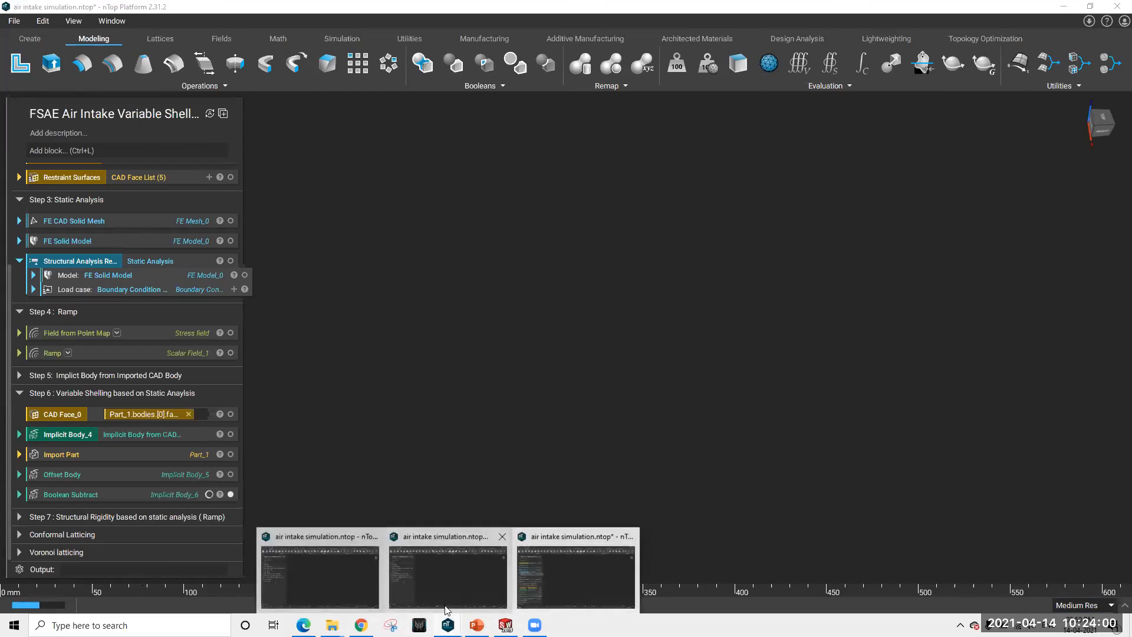
mouse_move(57, 606)
left_click(1092, 605)
left_click(1085, 582)
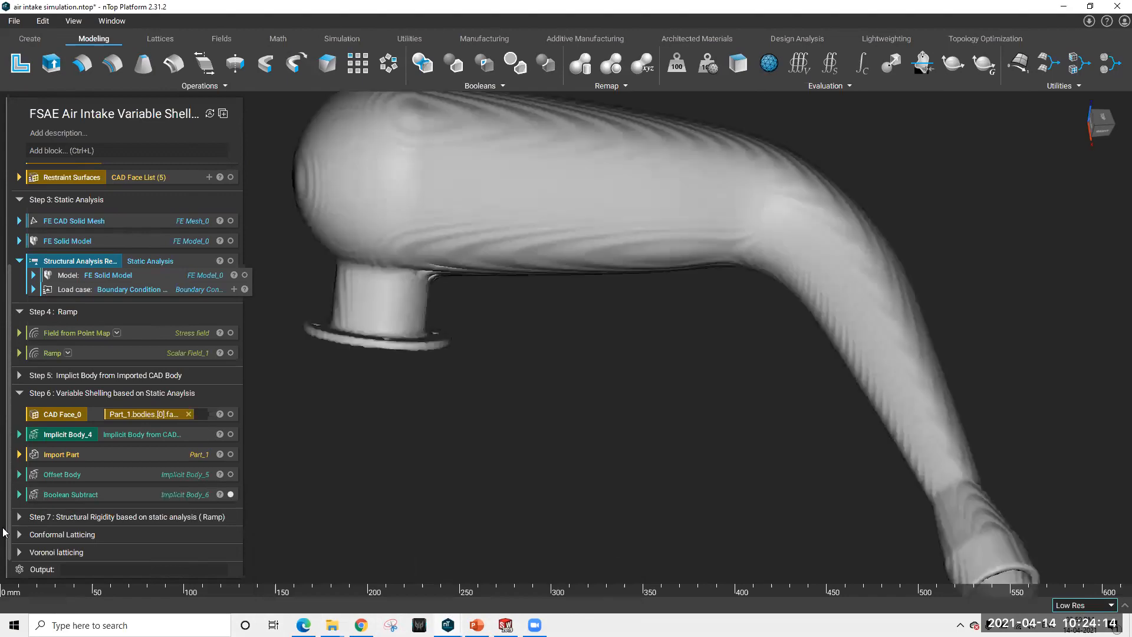
Open a global section cut through the Boolean Subtract body and examine the intake's shelled wall up close
scroll(740, 361, "down", 1)
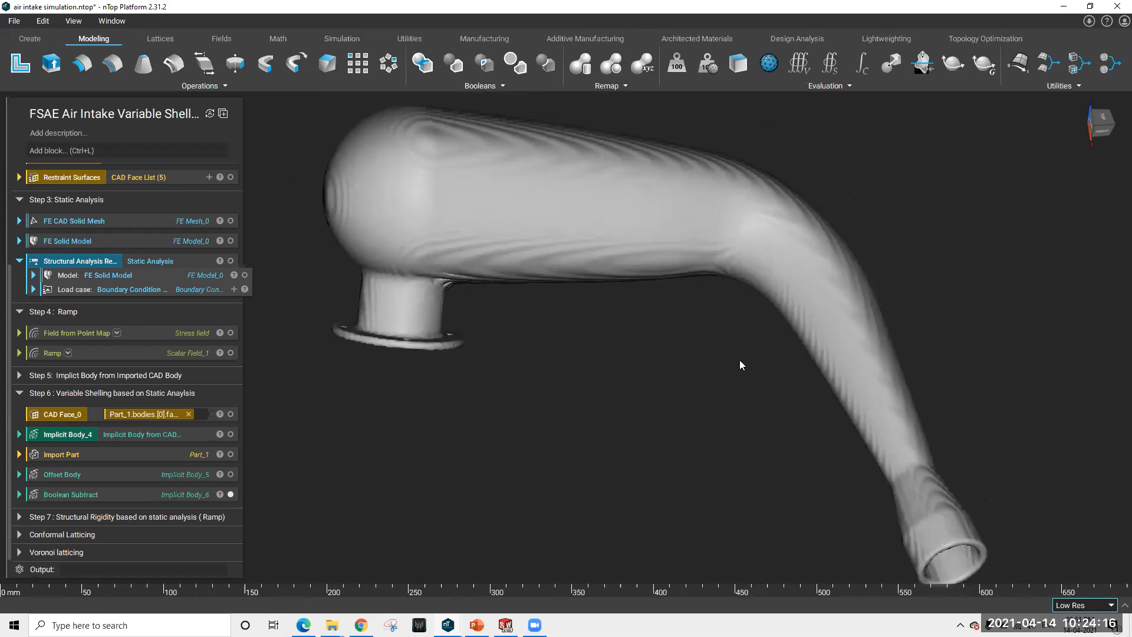
key("x")
middle_click_drag(473, 201, 442, 294)
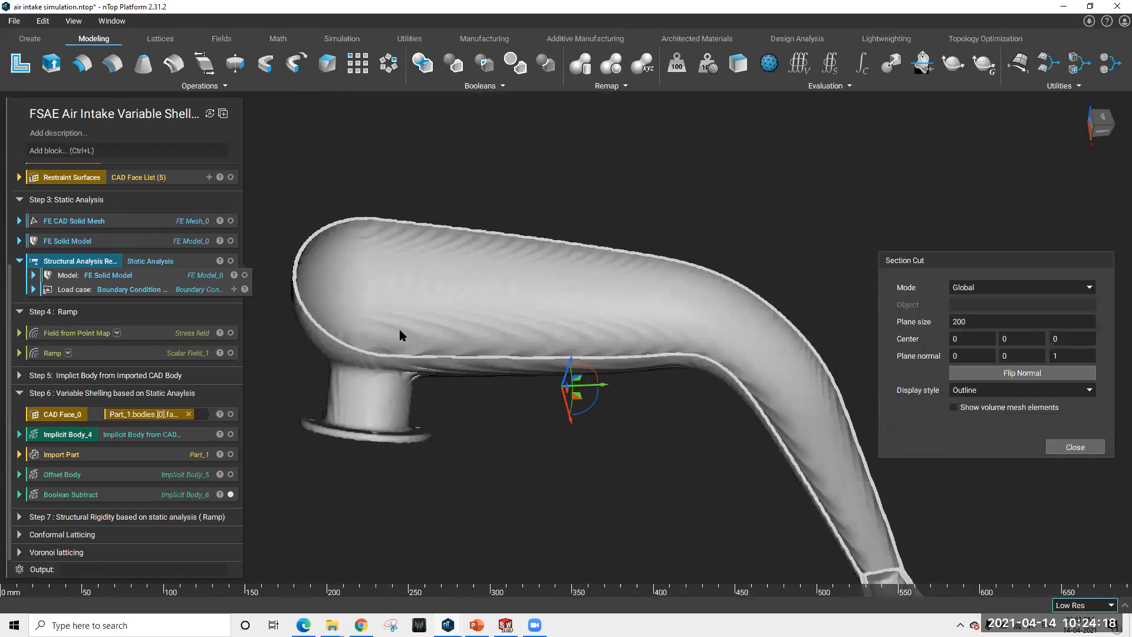
right_click_drag(571, 267, 510, 171)
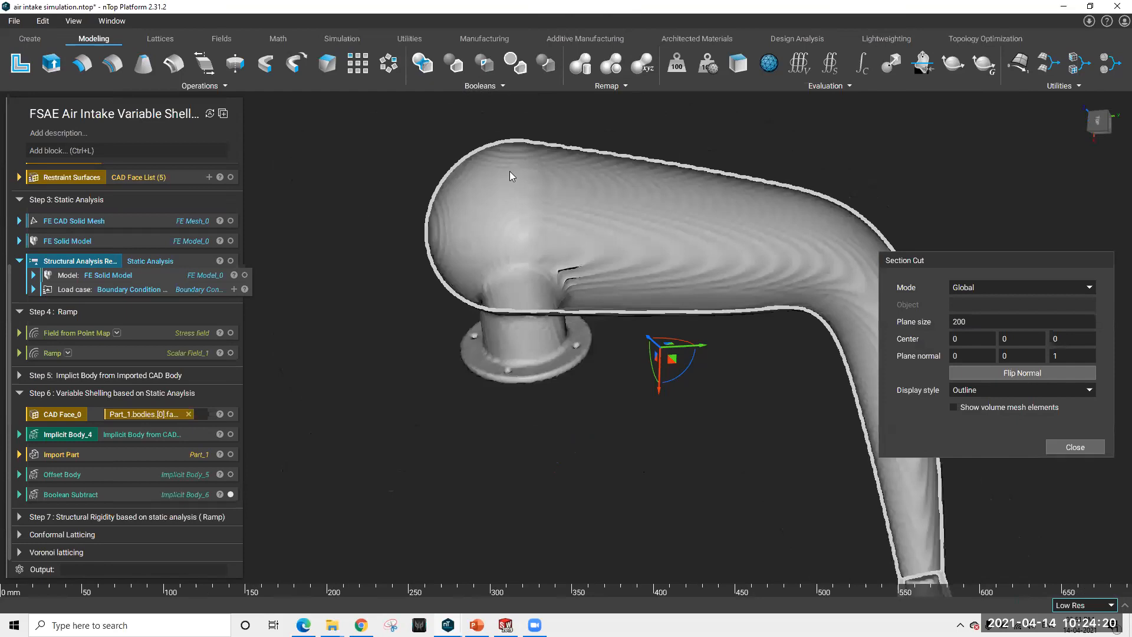
right_click_drag(482, 284, 474, 221)
scroll(471, 237, "up", 2)
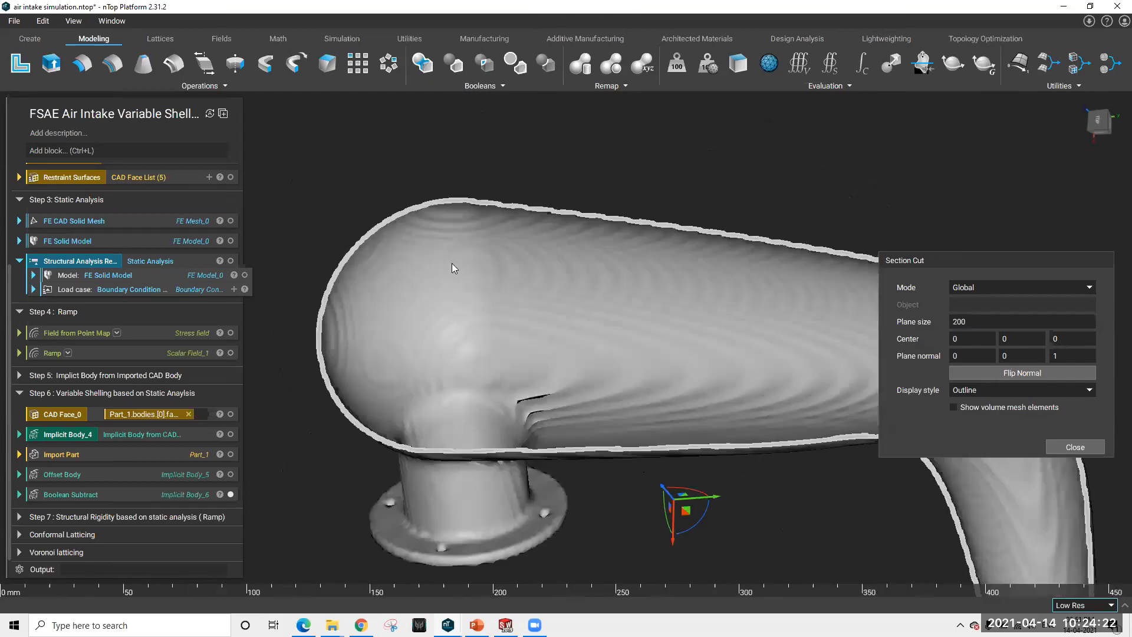
Examine the section outline of the shelled wall along the intake, and hide the Boolean Subtract body
scroll(437, 277, "up", 1)
middle_click_drag(437, 277, 396, 315)
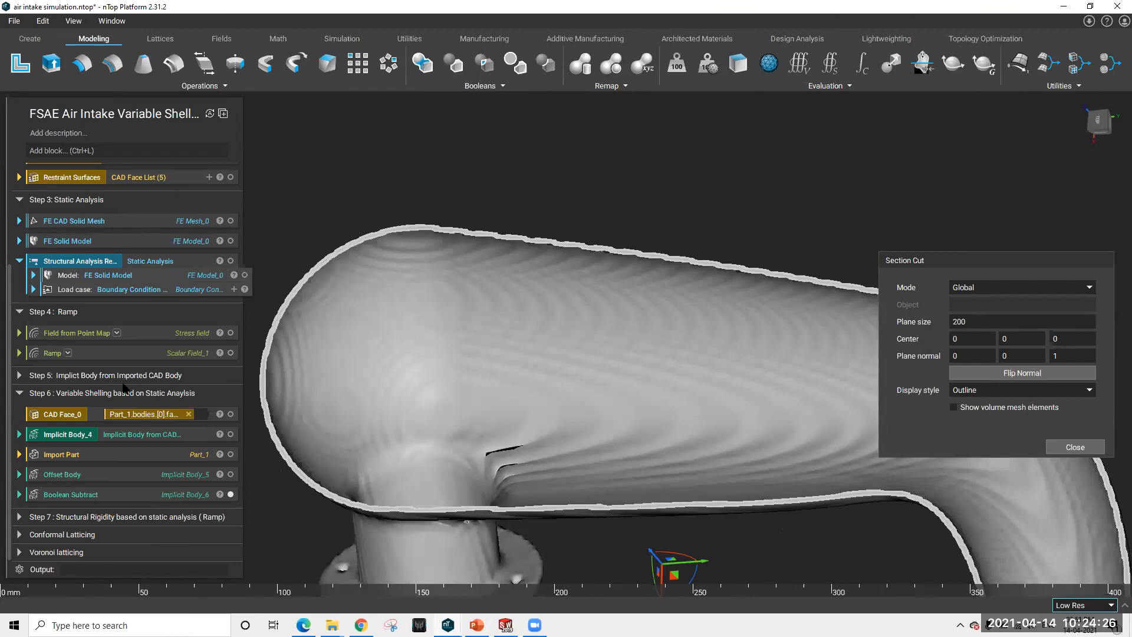
scroll(531, 264, "up", 2)
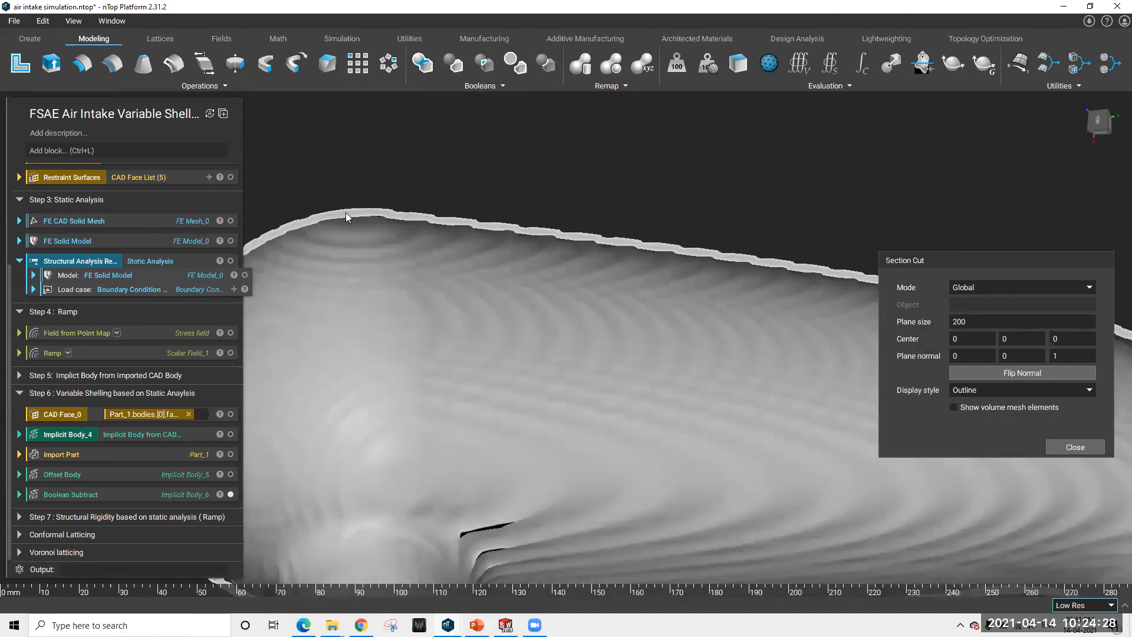
scroll(611, 310, "down", 3)
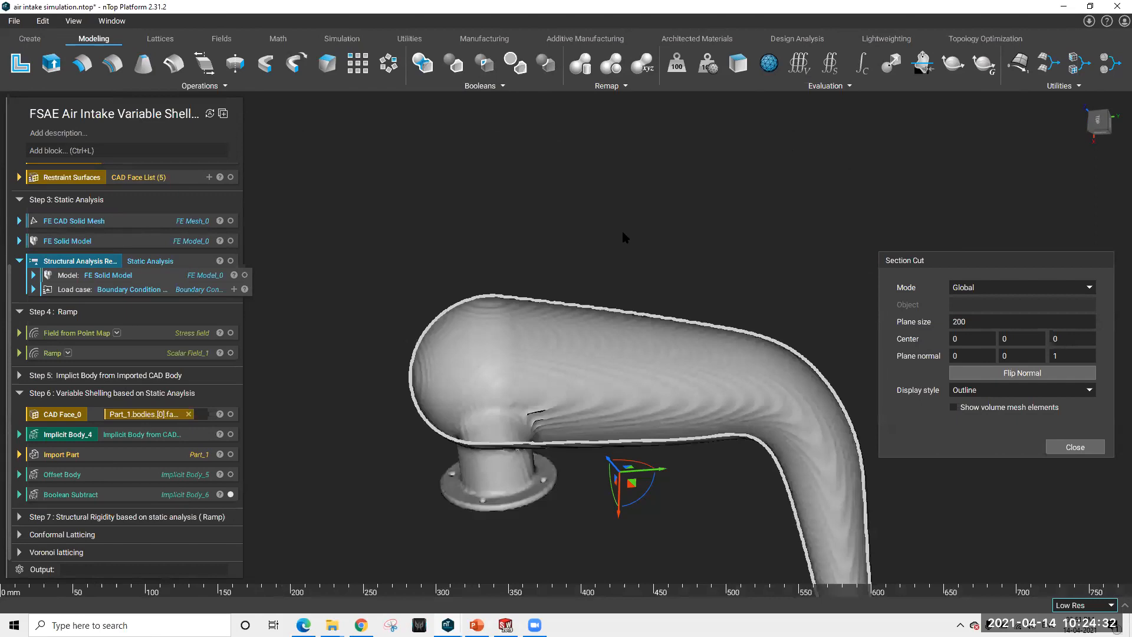
scroll(622, 231, "down", 1)
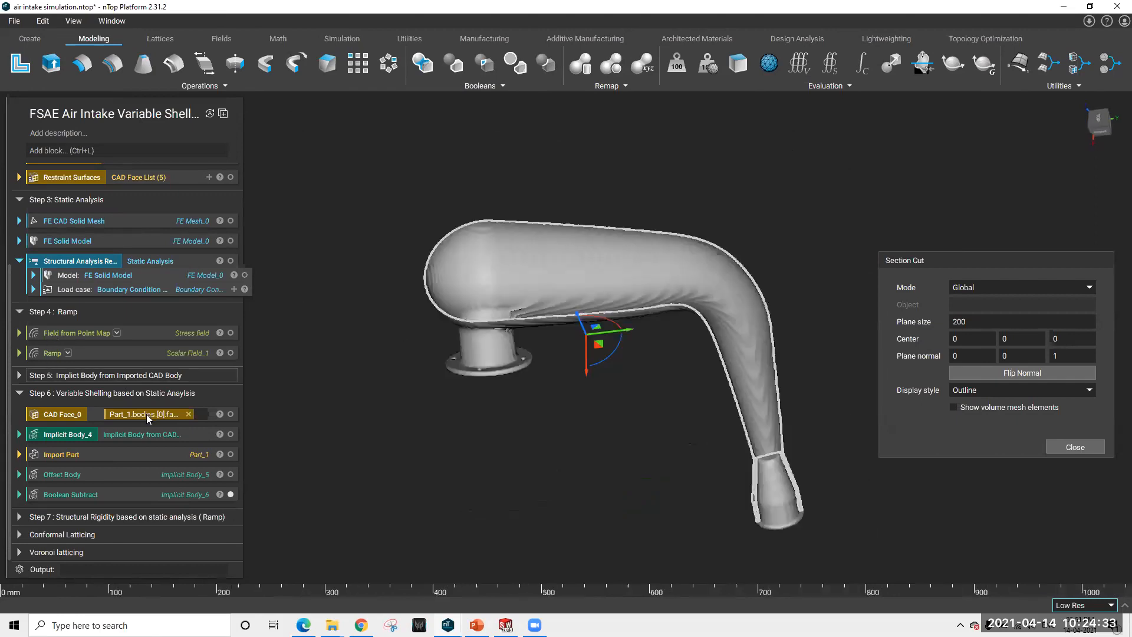
left_click(231, 494)
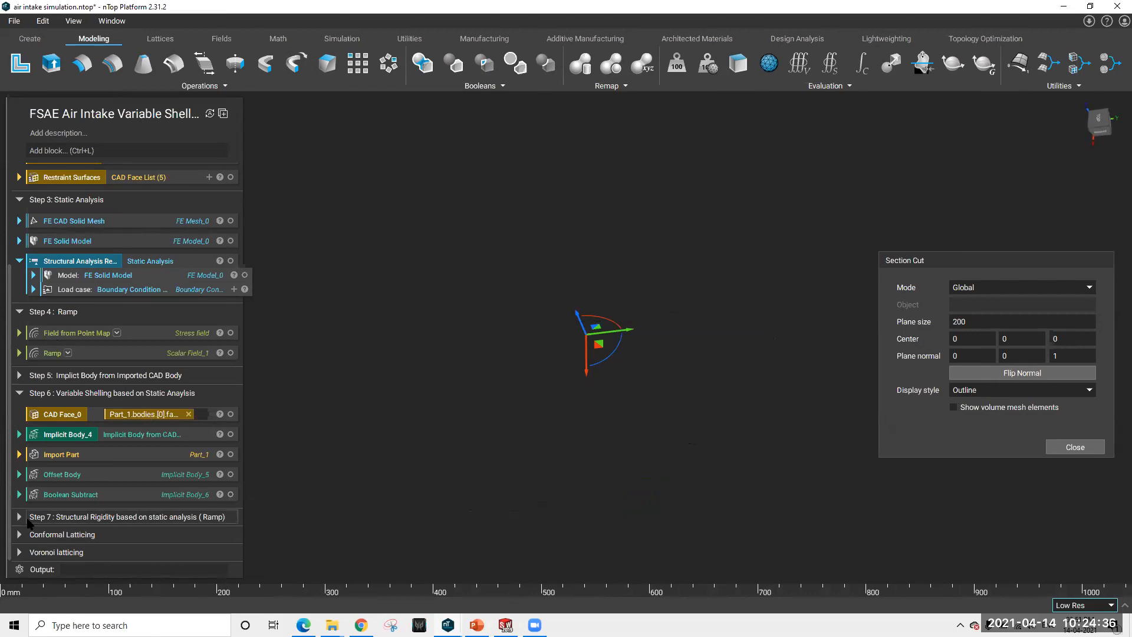
Open Step 7, display the Surface for Latticing faces, and review the entries of its CAD face list
left_click(27, 519)
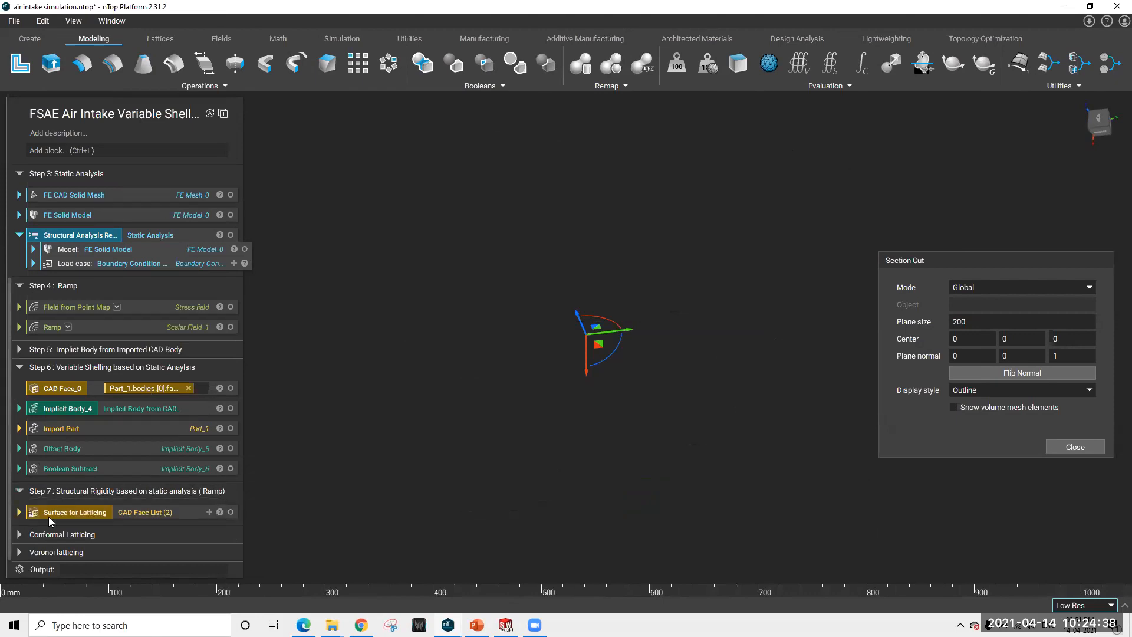
left_click(230, 513)
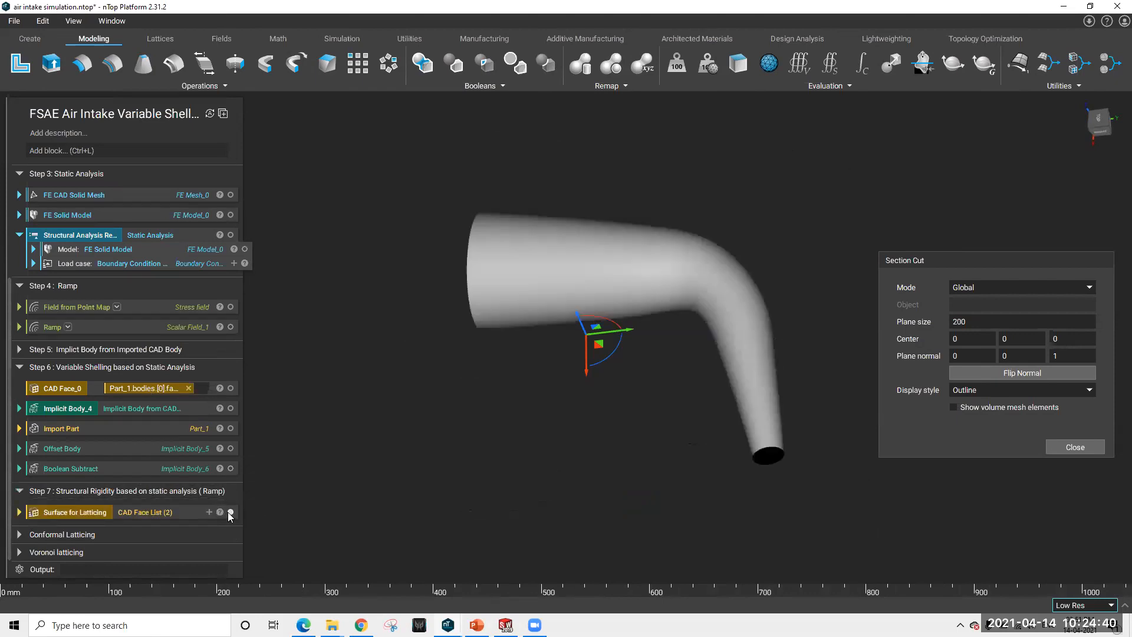
right_click_drag(576, 233, 583, 268)
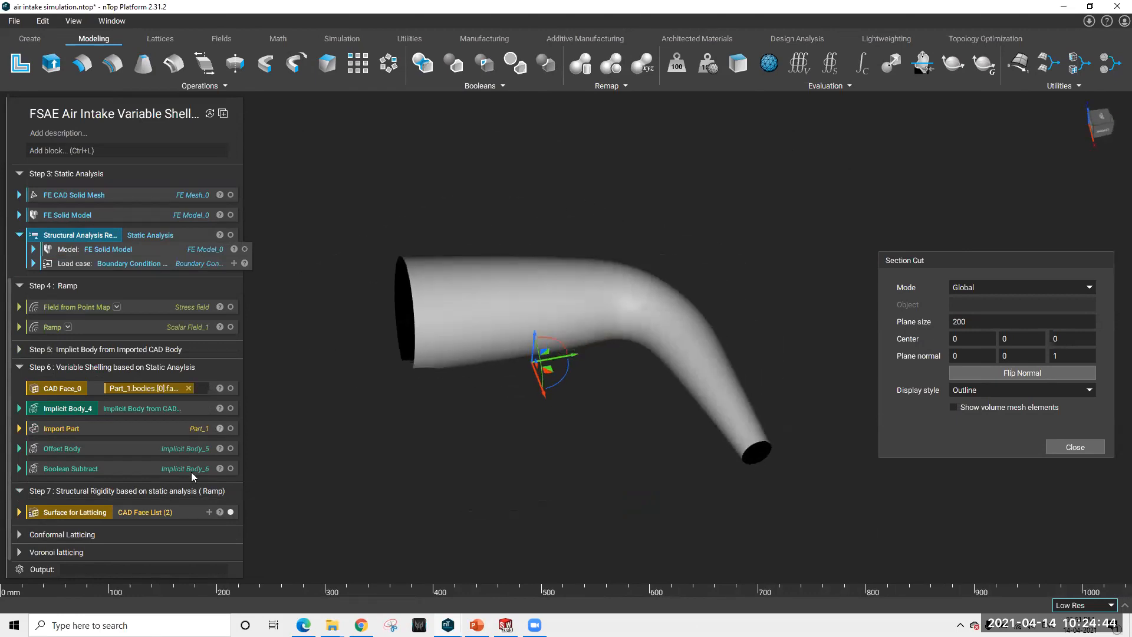
left_click(19, 512)
scroll(61, 477, "down", 1)
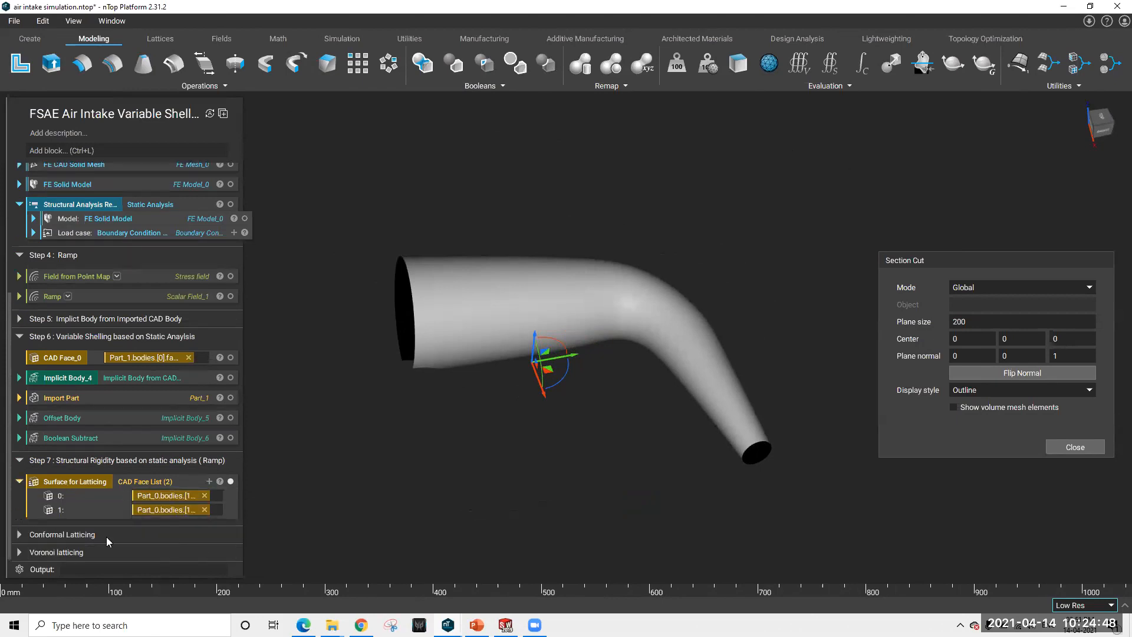
Replace the latticing surface display with the Conformal Lattice from CAD Face body, and close the section cut to view the whole lattice
left_click(18, 535)
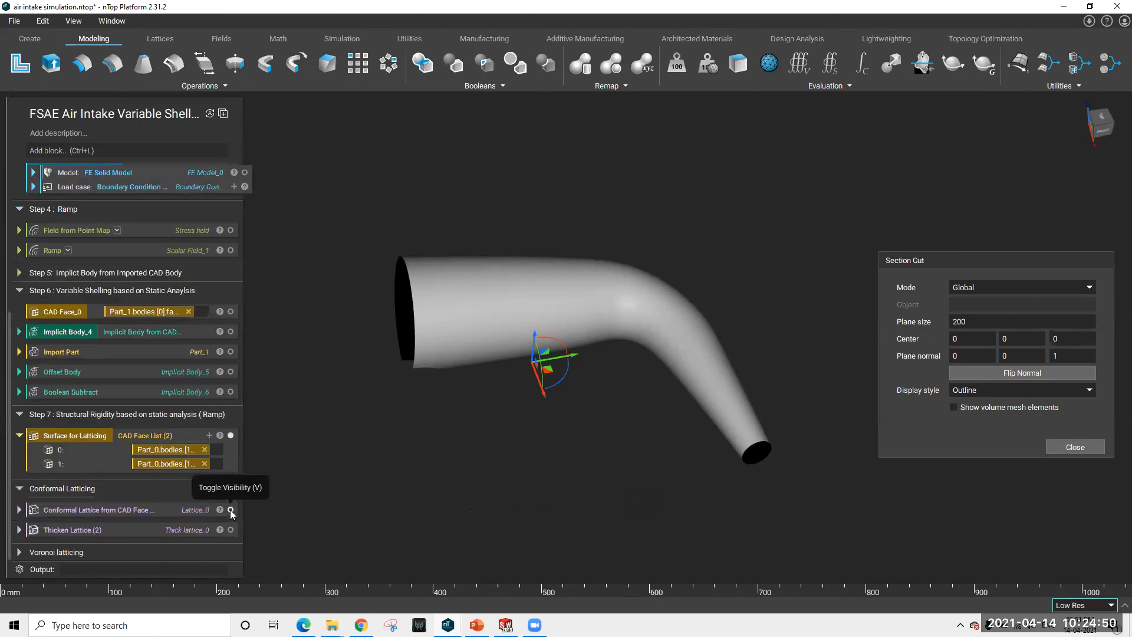
left_click(230, 436)
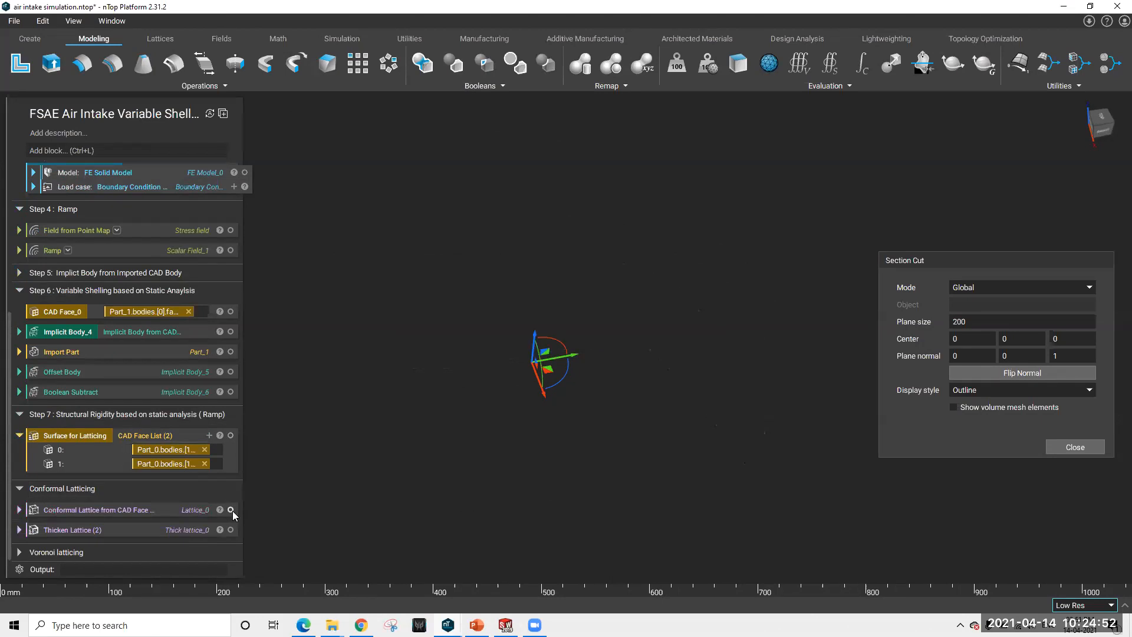
left_click(231, 510)
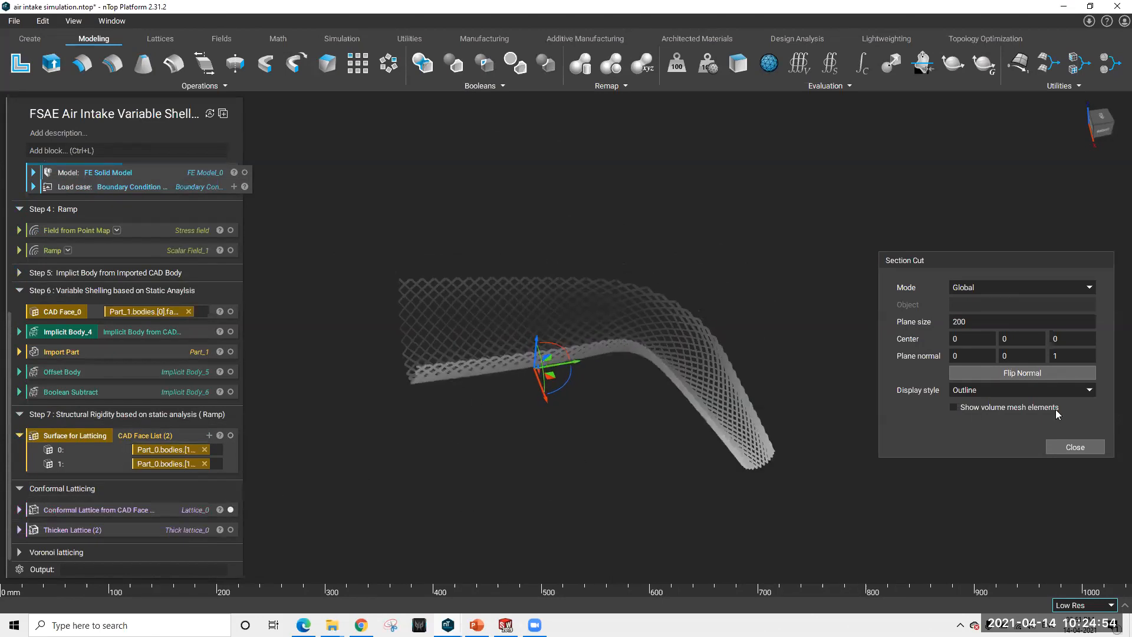
left_click(1074, 446)
right_click_drag(574, 466, 354, 472)
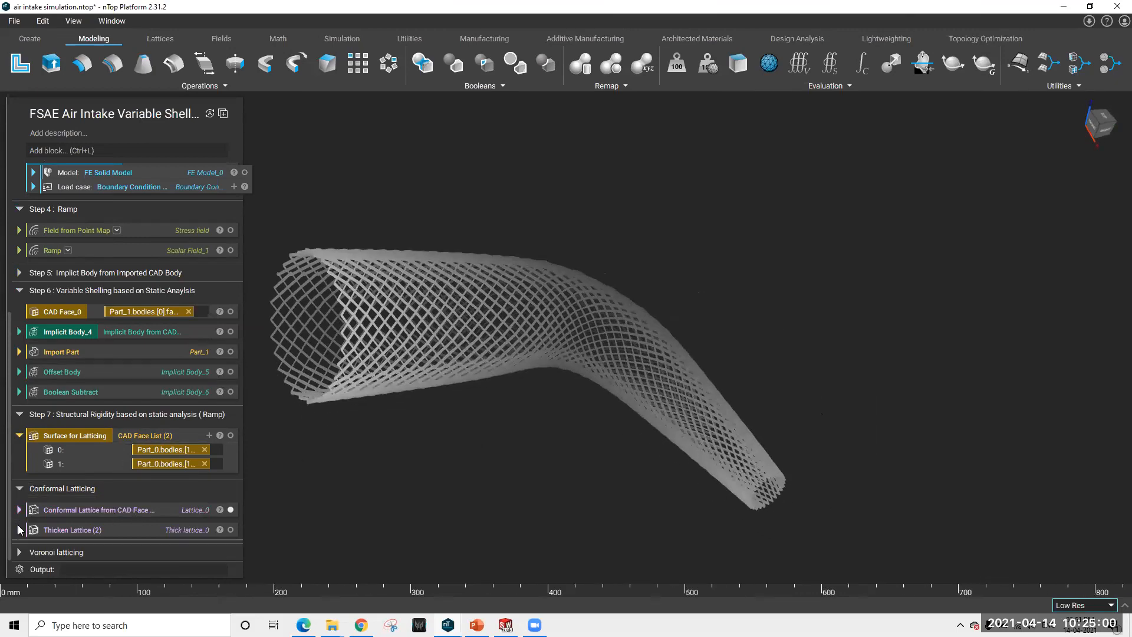
Display Thicken Lattice (2) instead of the thin conformal lattice, add Implicit Body_4, and examine the lattice wrapped around the intake
left_click(230, 529)
left_click(230, 510)
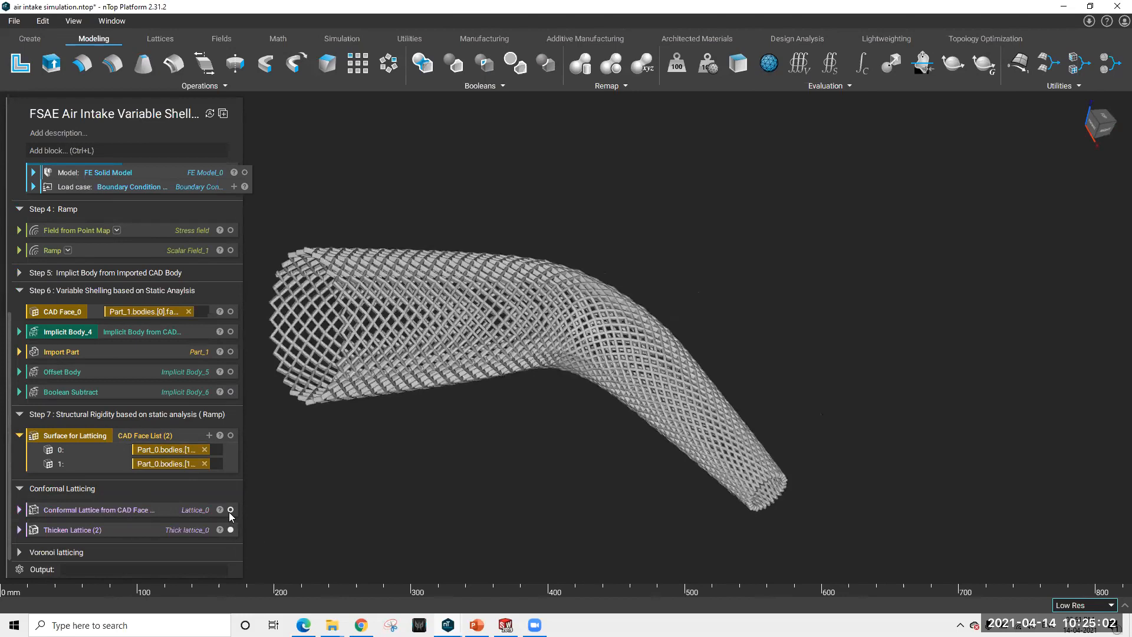
left_click(230, 332)
right_click_drag(355, 365, 617, 155)
scroll(613, 159, "up", 2)
right_click_drag(567, 208, 857, 198)
scroll(850, 202, "up", 3)
scroll(857, 198, "down", 2)
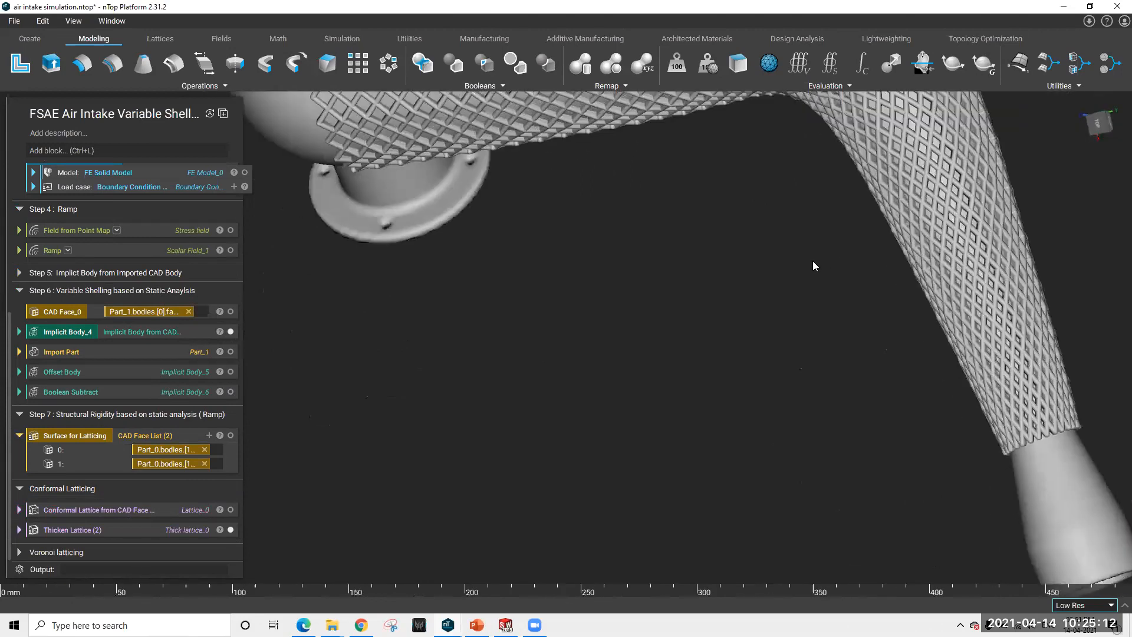
scroll(531, 152, "down", 3)
right_click_drag(523, 148, 462, 232)
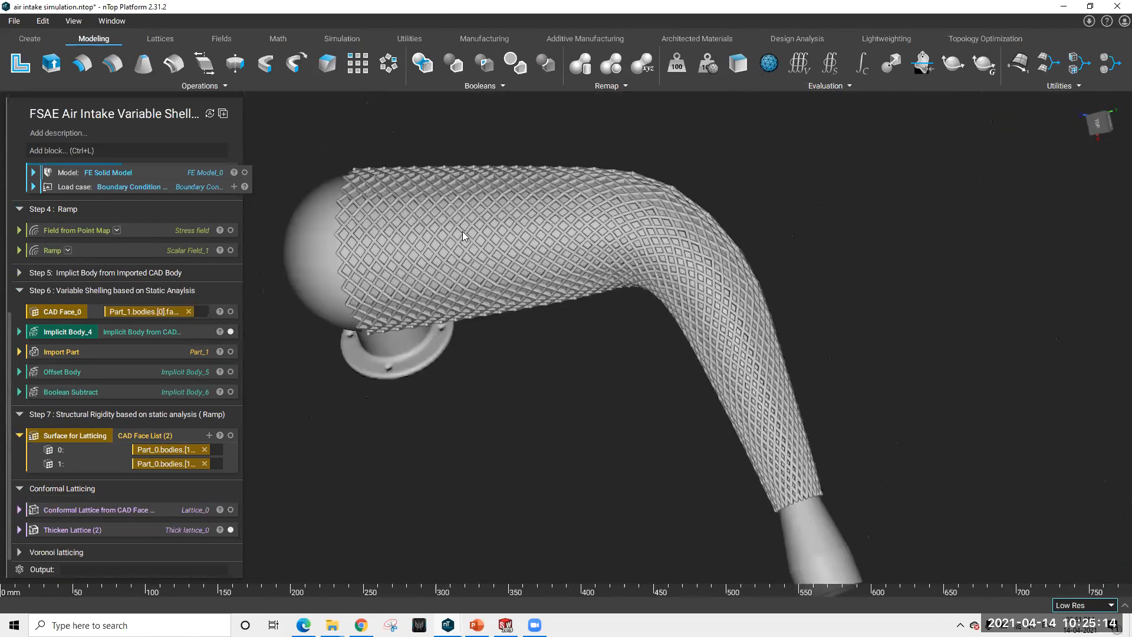
scroll(885, 362, "up", 3)
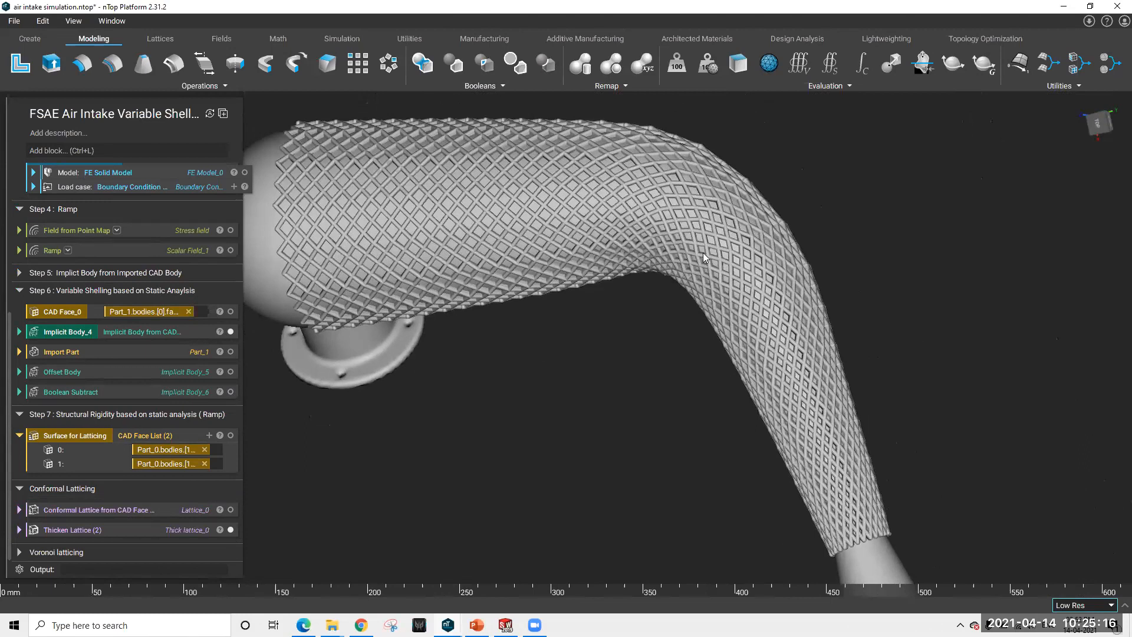
Collapse Step 7 and expand the Voronoi latticing section, keeping the Conformal Latticing blocks listed as well
left_click(19, 489)
left_click(20, 461)
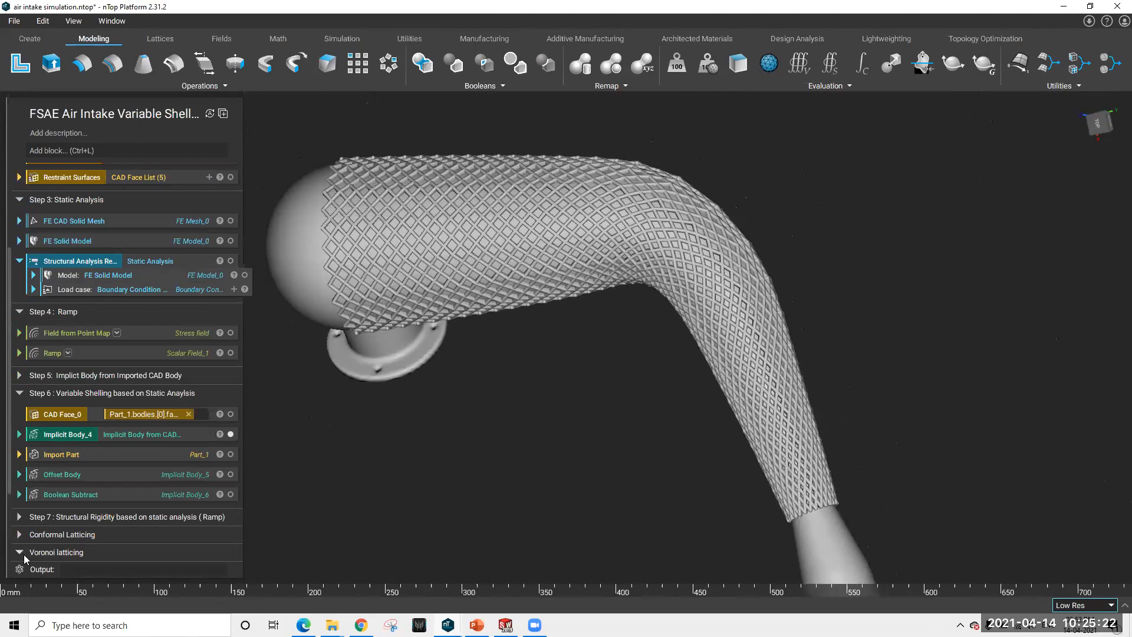
left_click(19, 552)
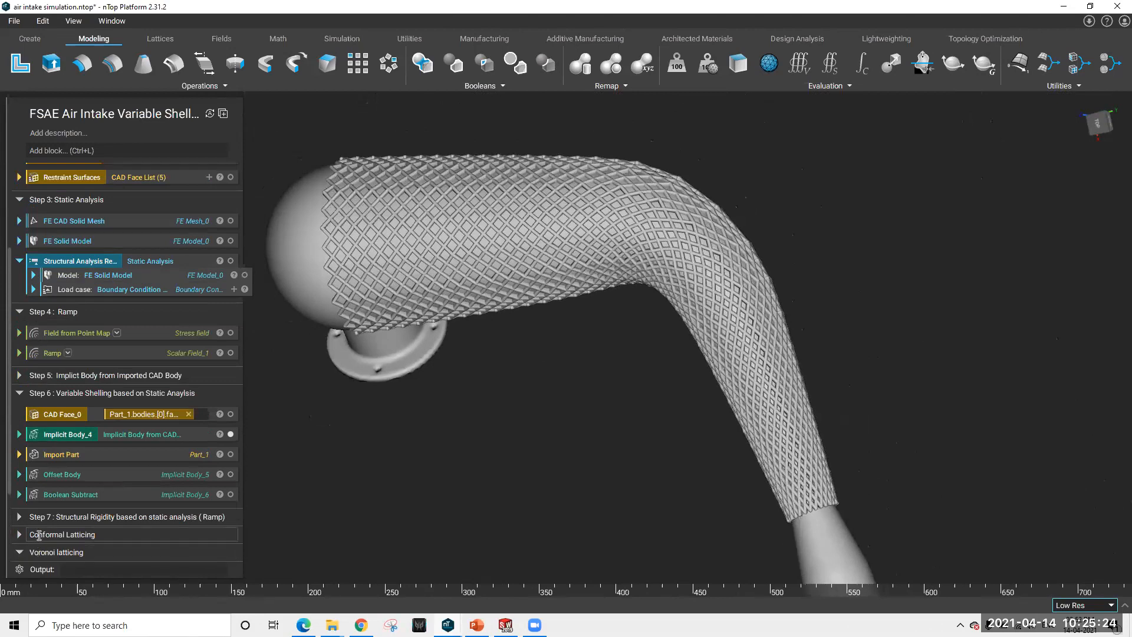
left_click(19, 534)
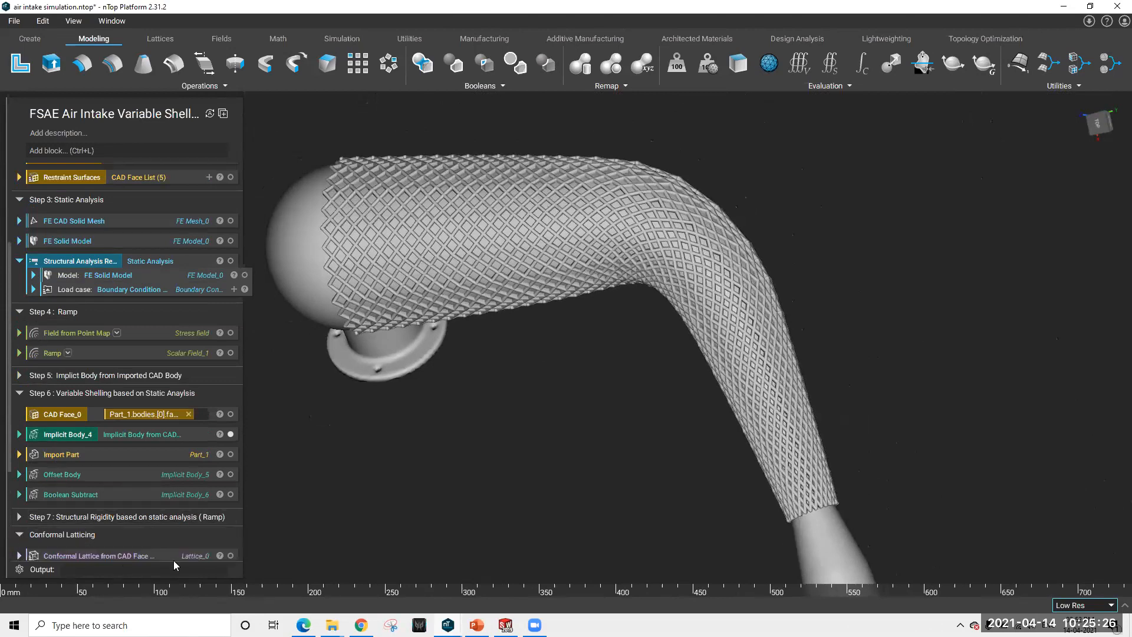
scroll(230, 520, "down", 2)
scroll(230, 520, "down", 2)
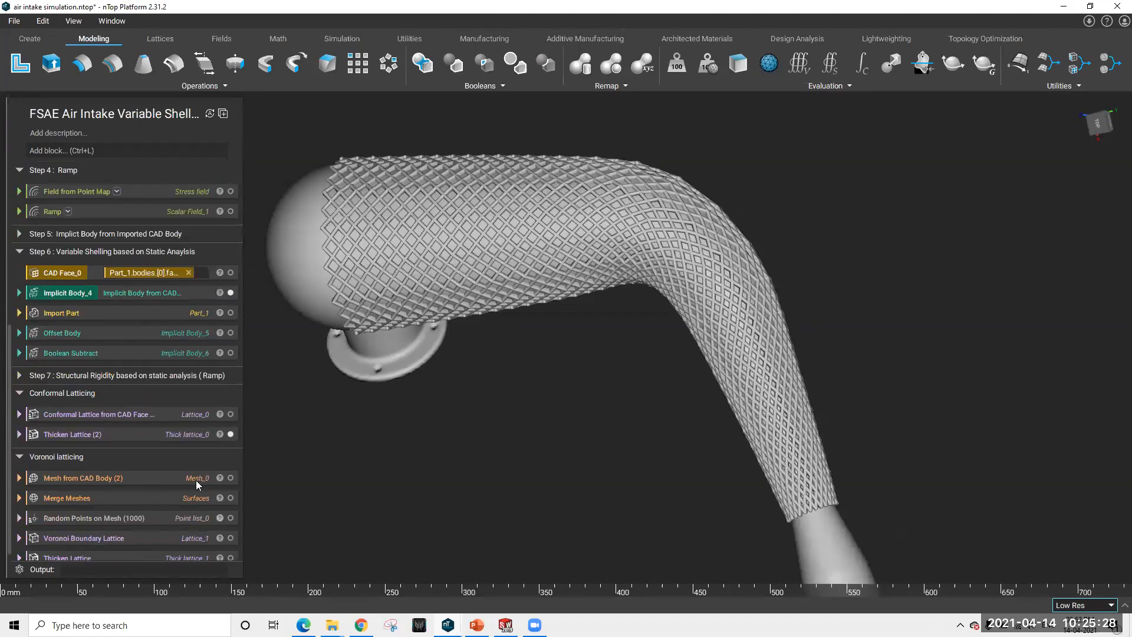
Hide Thicken Lattice (2) and view the Mesh from CAD Body (2) and Merge Meshes results over the intake
left_click(231, 467)
left_click(231, 424)
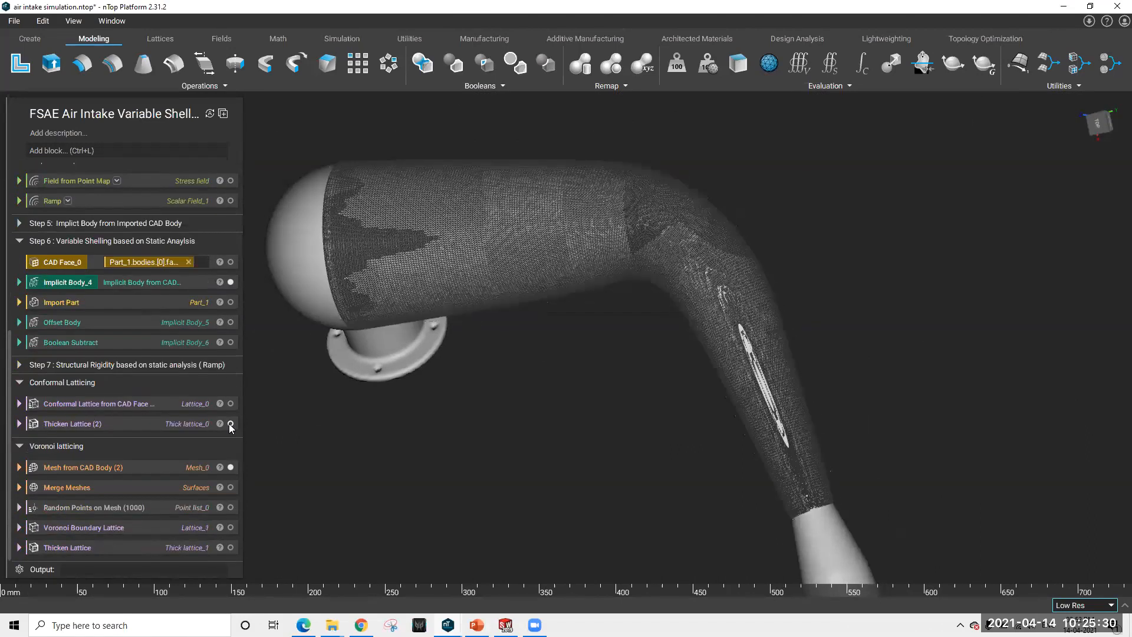
left_click(230, 487)
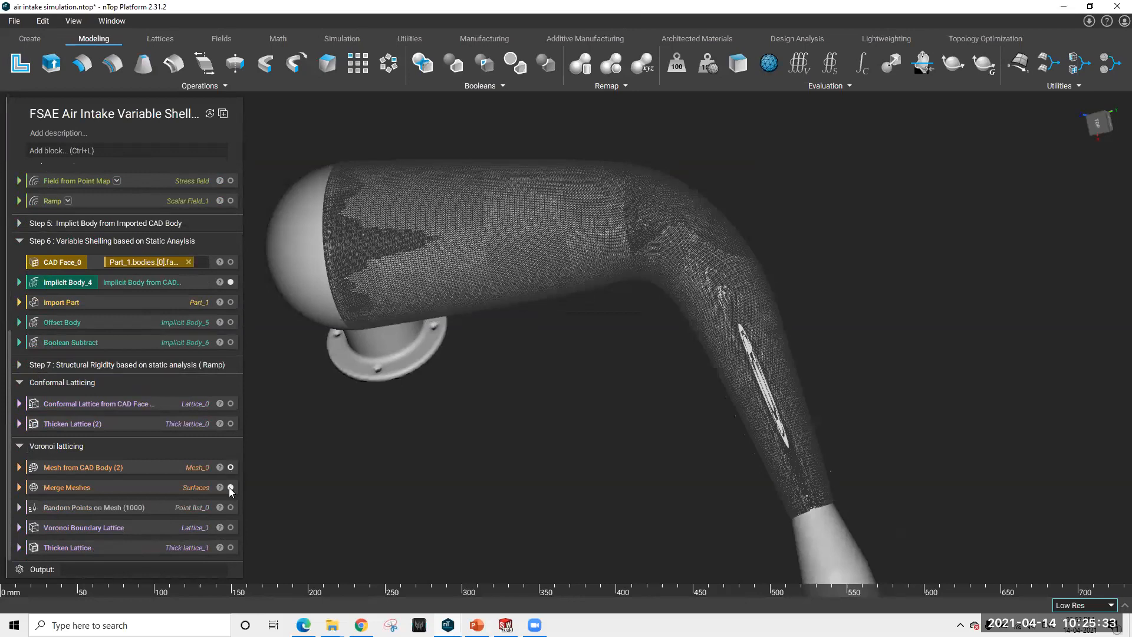
Turn on the Voronoi Boundary Lattice and its Thicken Lattice for viewing, and hide Implicit Body_4
left_click(230, 527)
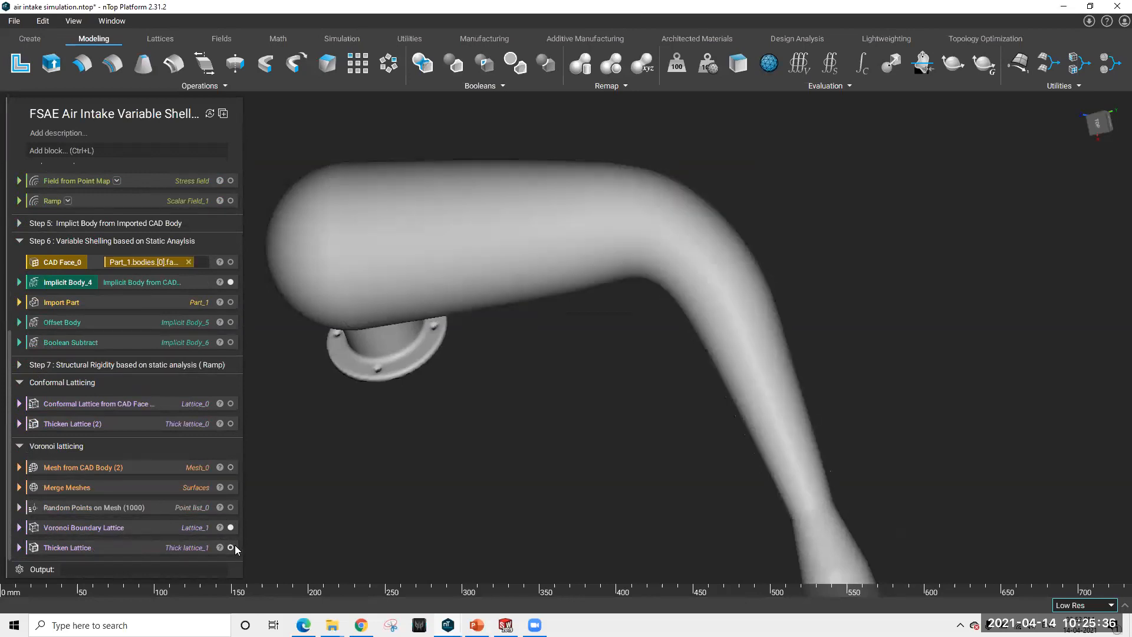
left_click(230, 528)
right_click(105, 548)
left_click(418, 505)
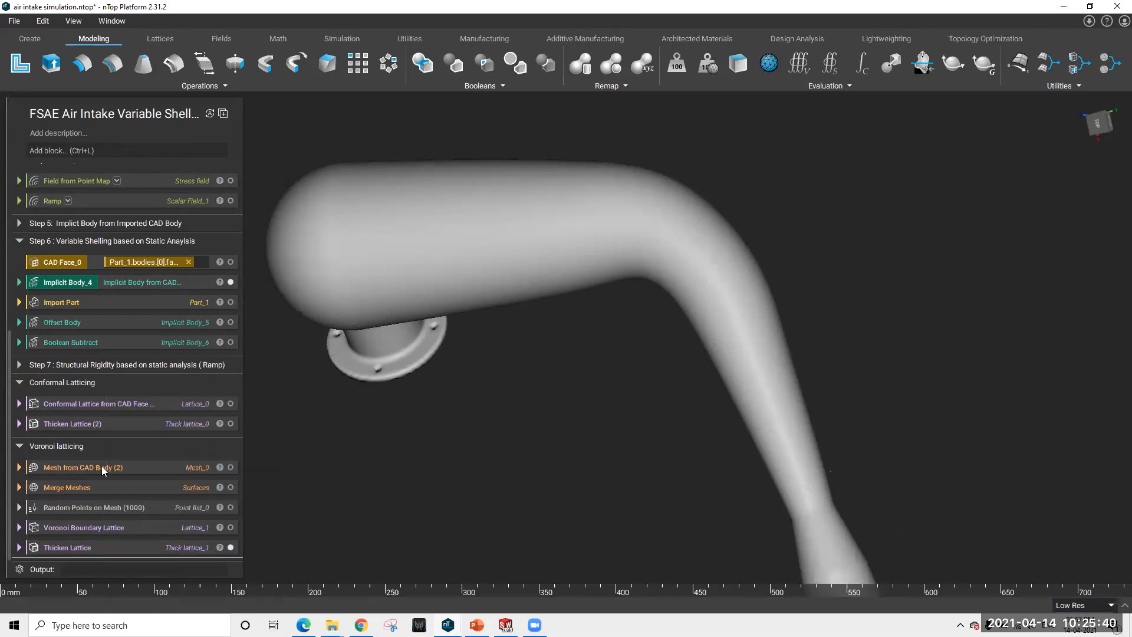
scroll(220, 345, "up", 1)
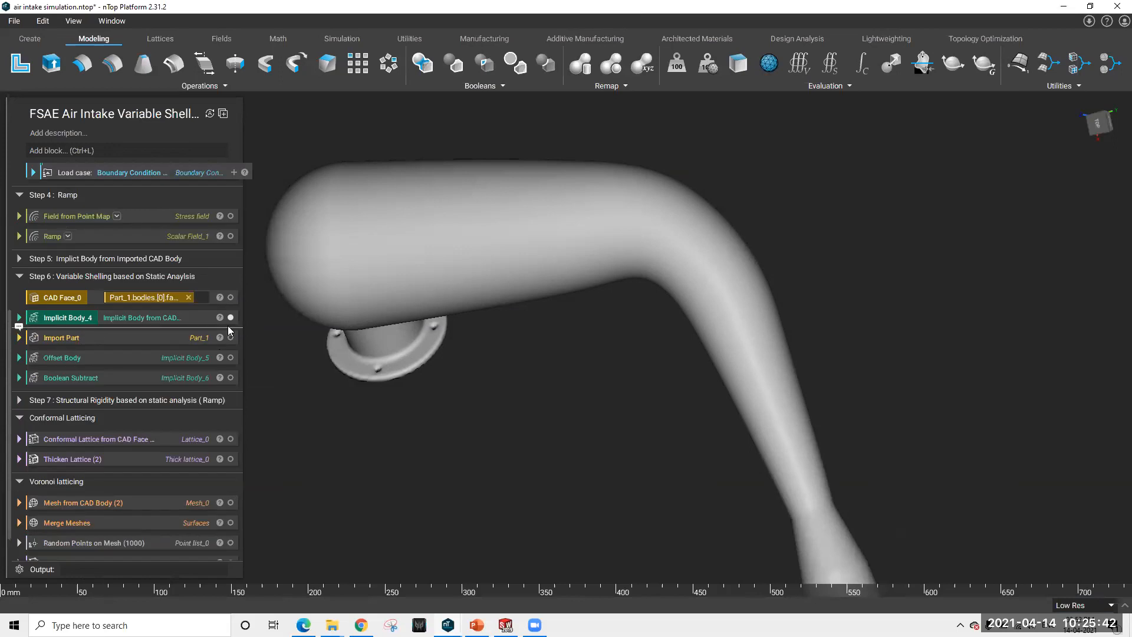
left_click(231, 317)
scroll(134, 543, "down", 1)
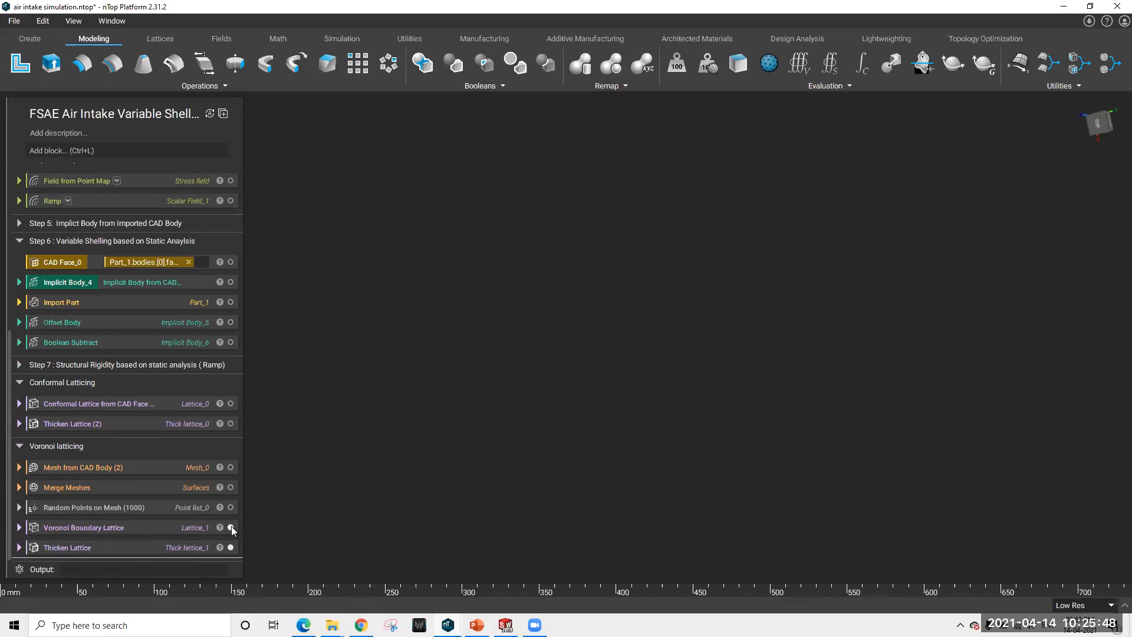
Hide the Voronoi Thicken Lattice and set the viewport resolution to Medium Res
left_click(230, 548)
left_click(1097, 605)
left_click(1080, 606)
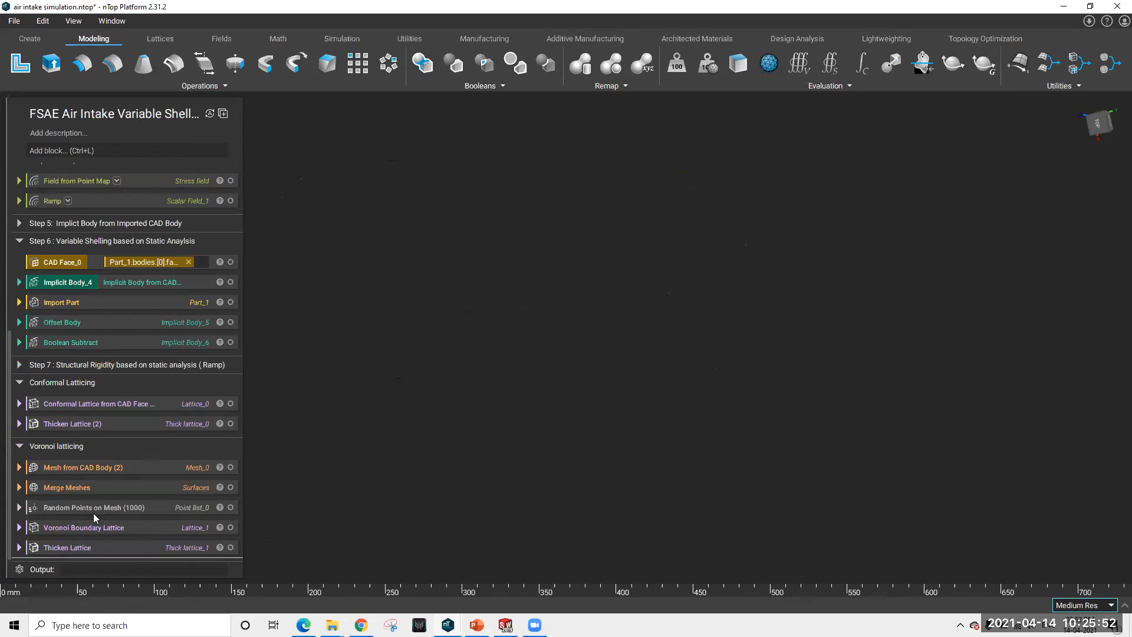
View the Random Points on Mesh, and leave only the Thicken Lattice displayed from the Voronoi latticing section
scroll(19, 448, "up", 3)
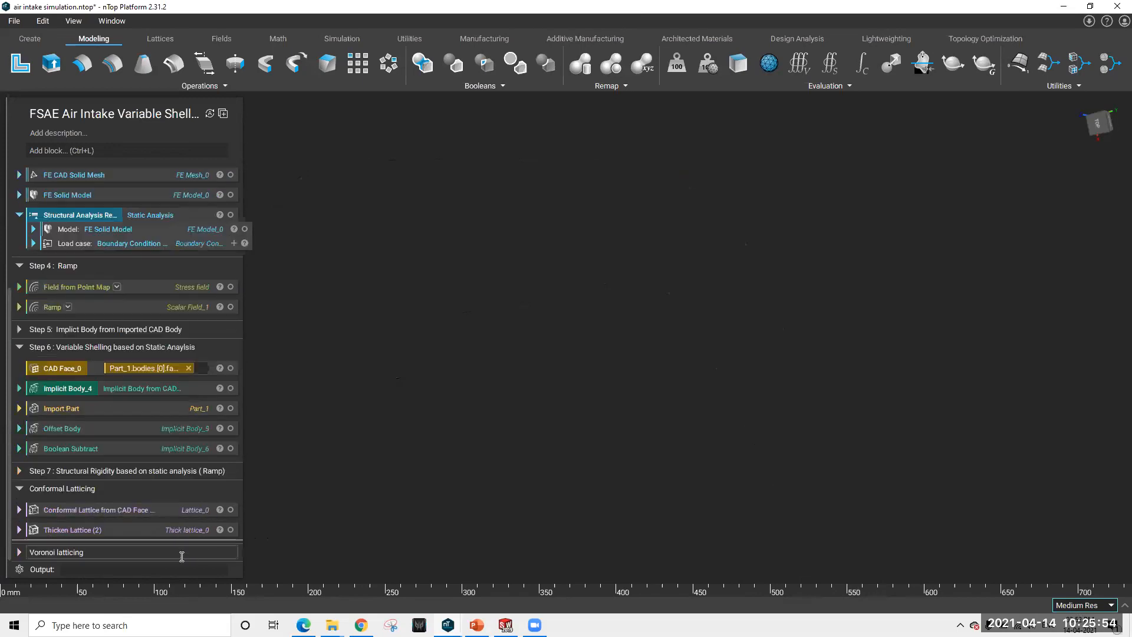
scroll(132, 540, "down", 3)
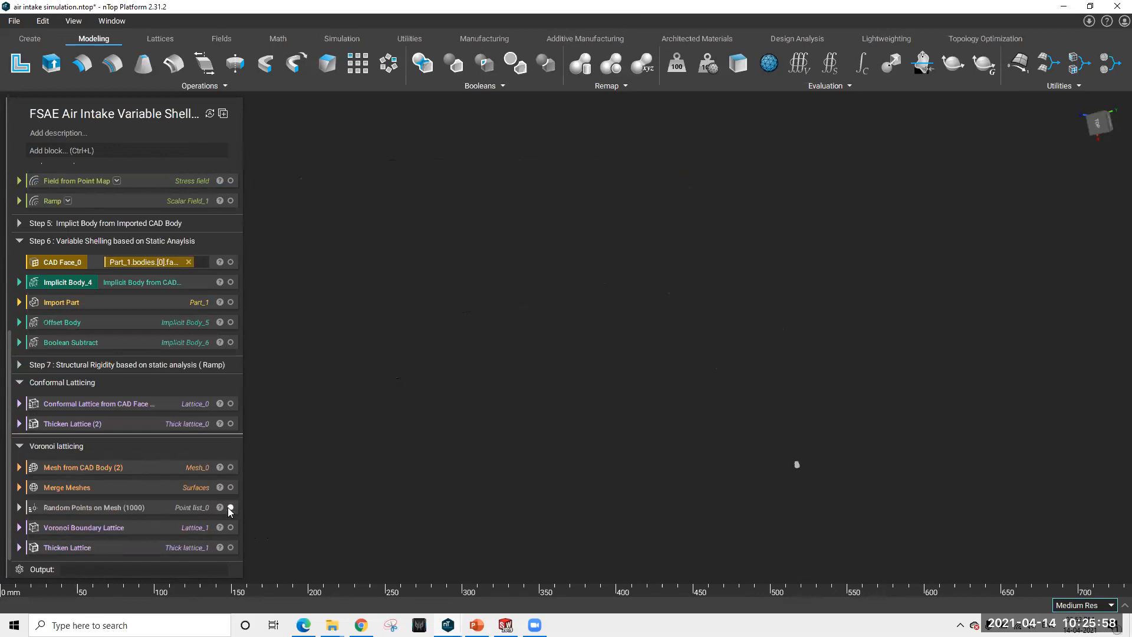
left_click(231, 527)
right_click(231, 547)
left_click(542, 256)
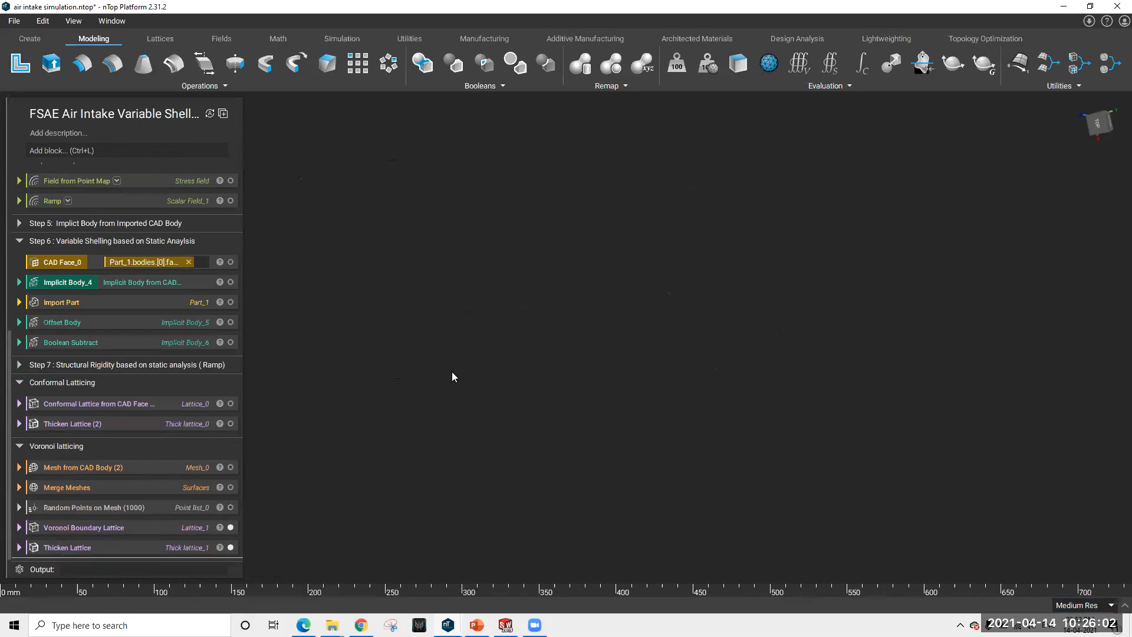
left_click(231, 527)
Collapse the notebook's expanded numbered step sections, leaving only Conformal Latticing and Voronoi latticing open
scroll(24, 177, "up", 4)
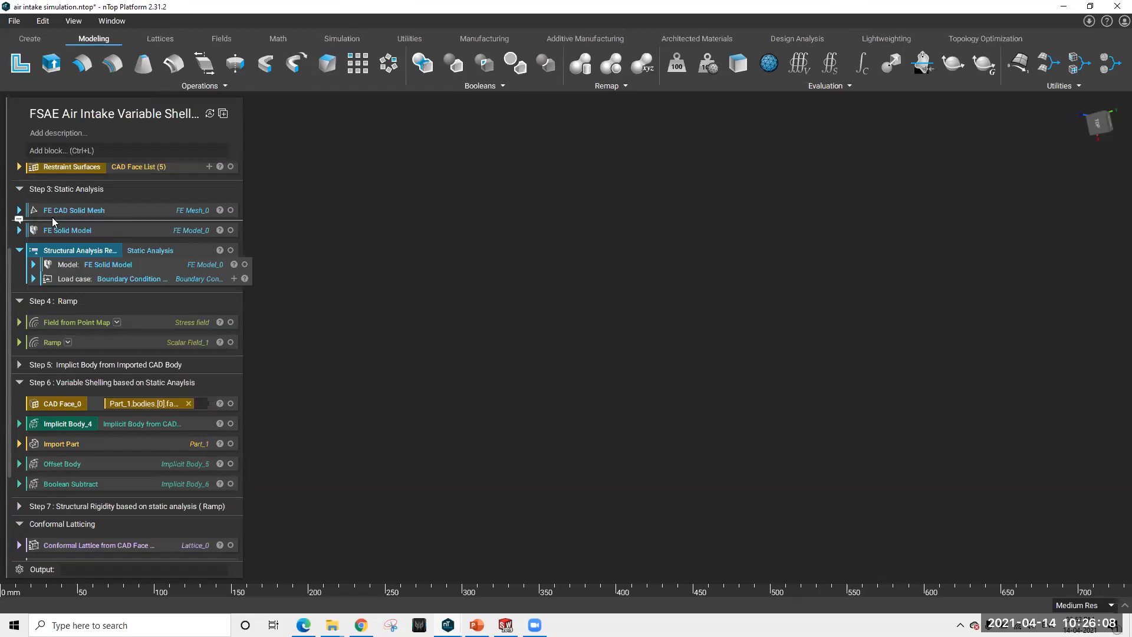
left_click(19, 189)
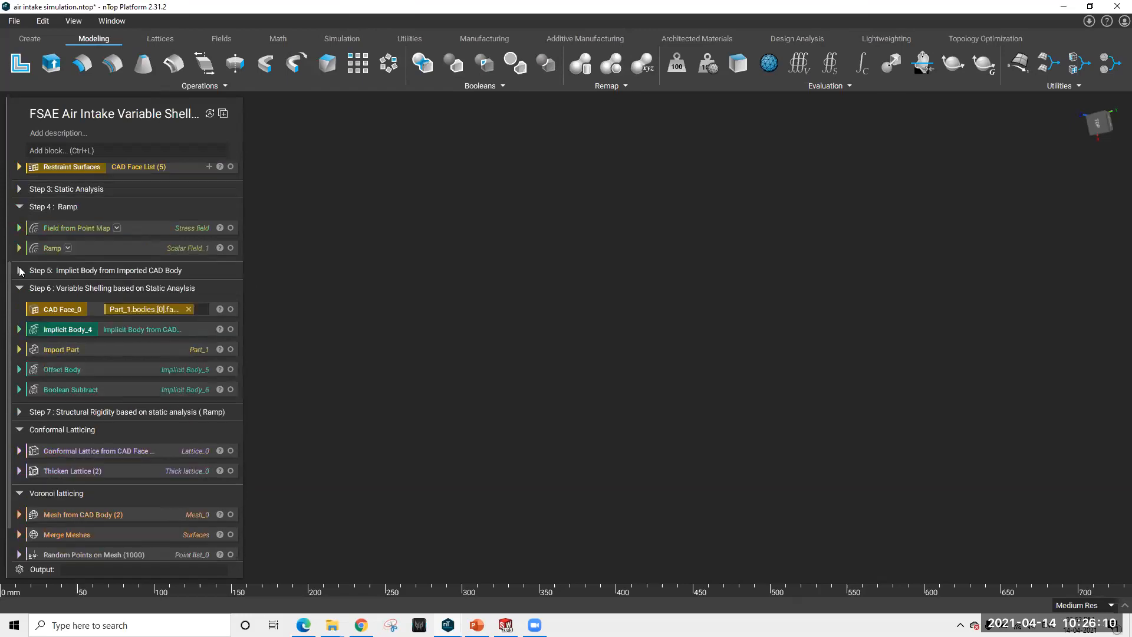
left_click(20, 208)
left_click(20, 242)
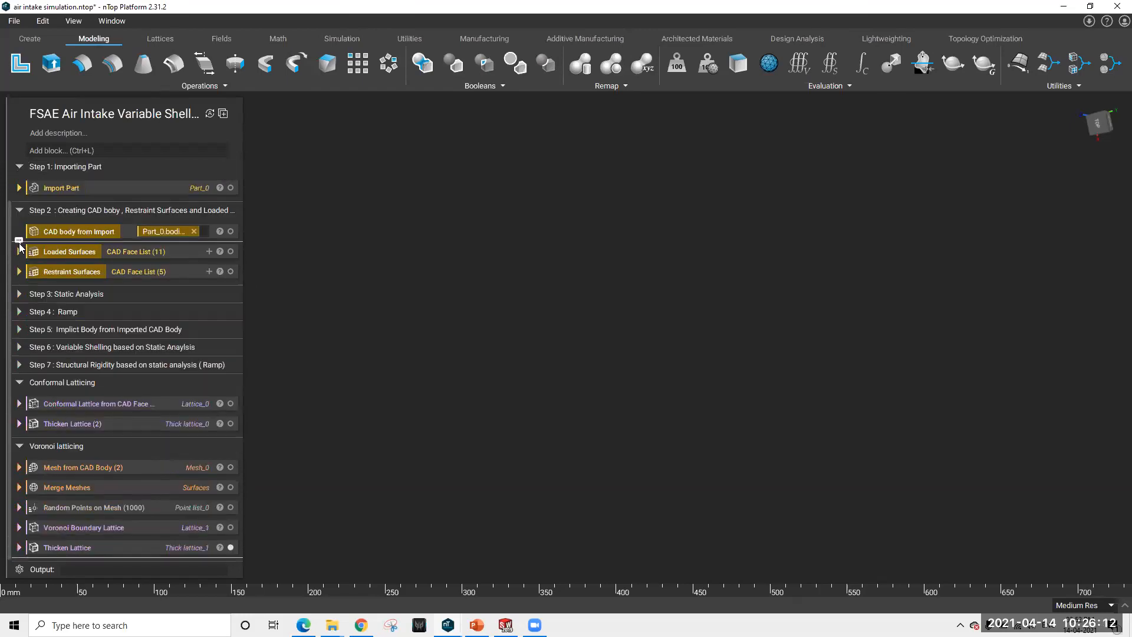
left_click(20, 211)
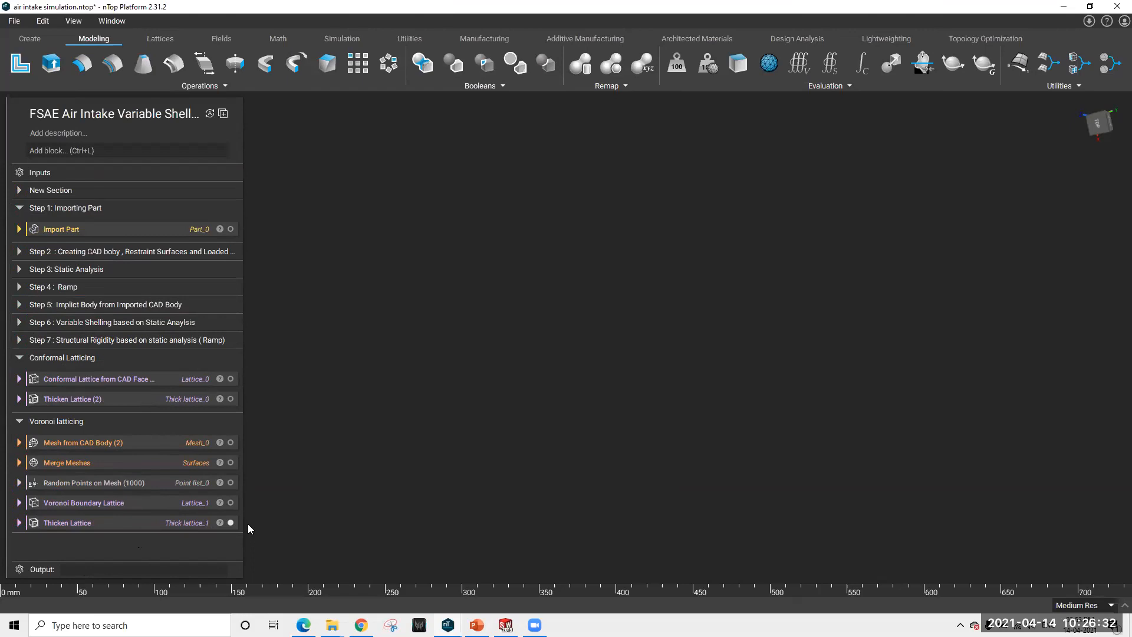
left_click(19, 208)
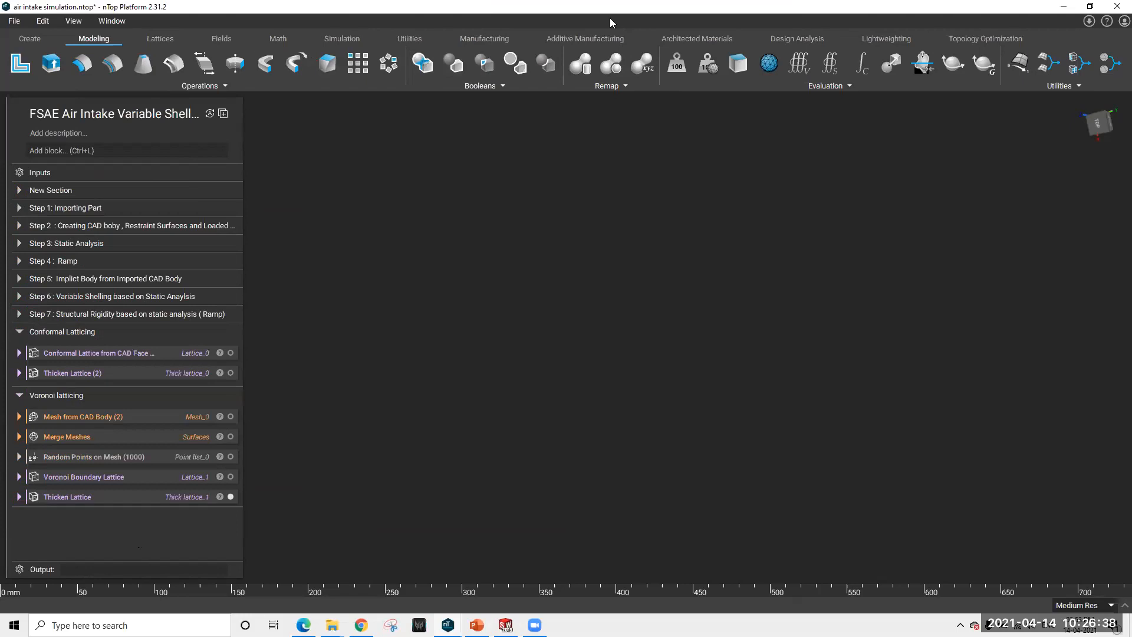